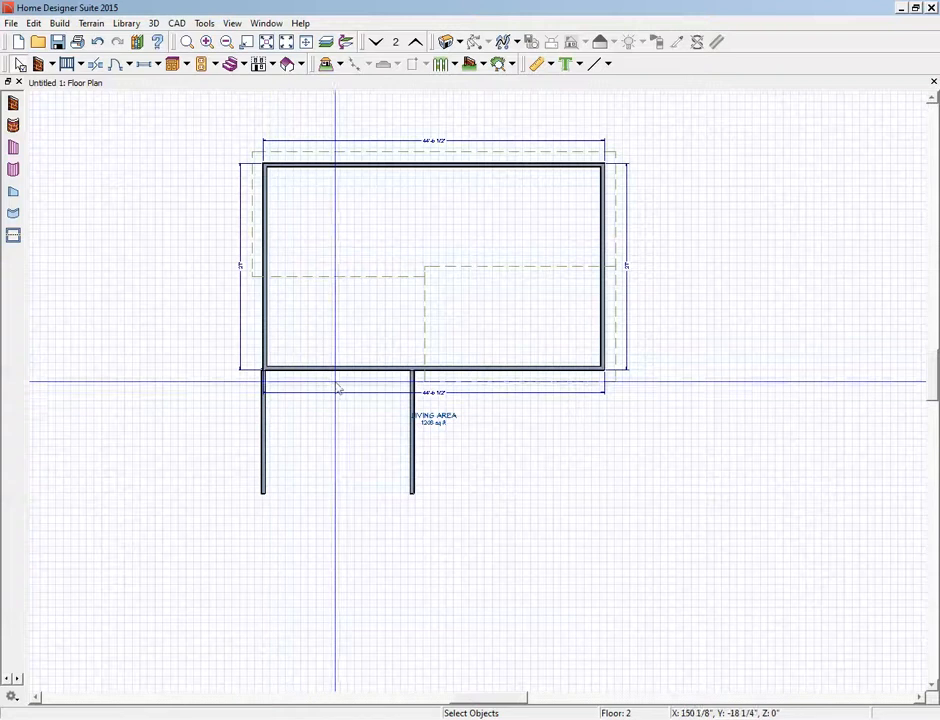
# Inspect the house's roof planes in a perspective full overview generated from floor 1, orbiting around the model, and close the camera view
pyautogui.click(380, 45)
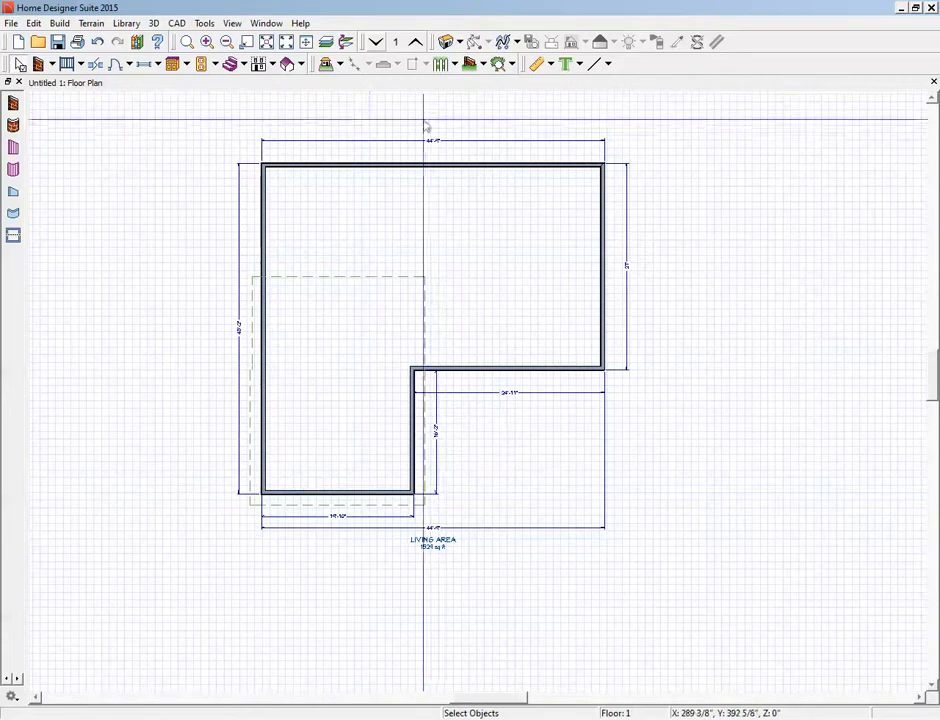
pyautogui.click(447, 45)
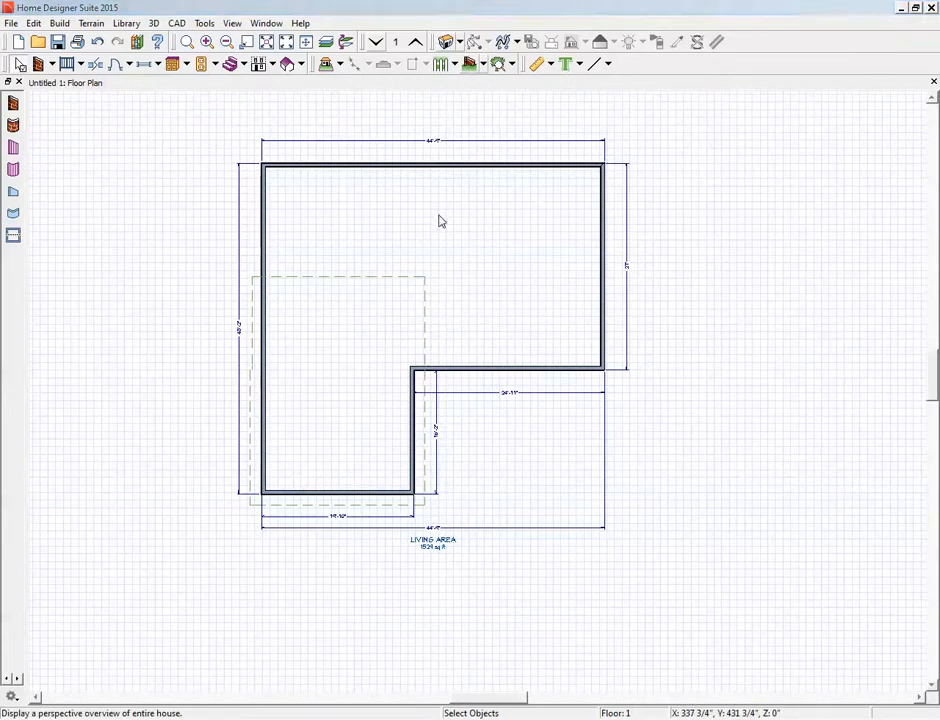
pyautogui.moveTo(436, 275); pyautogui.dragTo(324, 288)
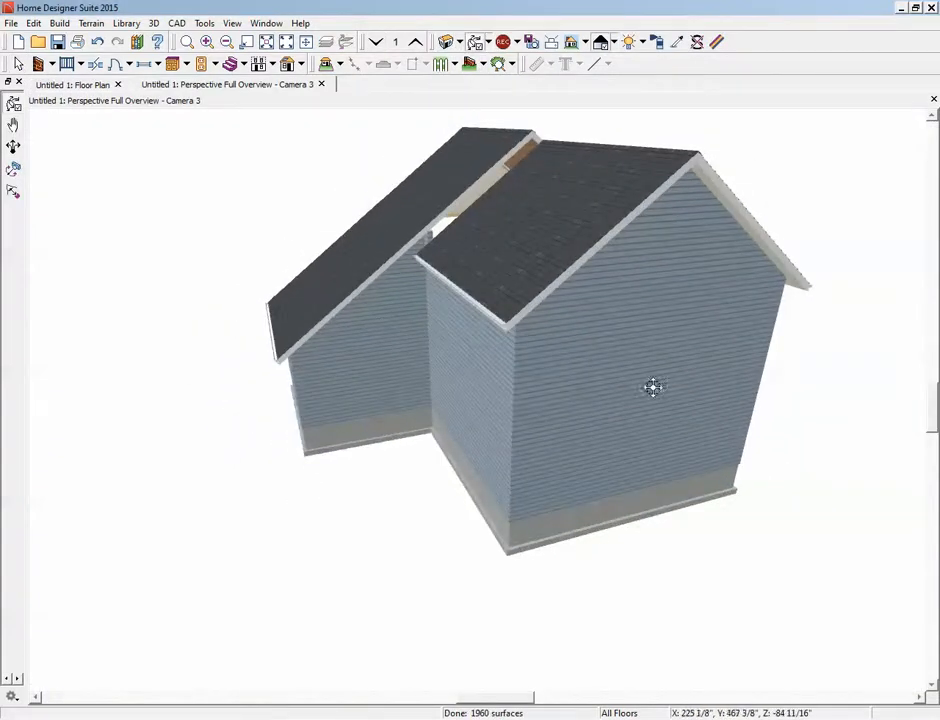
pyautogui.click(933, 100)
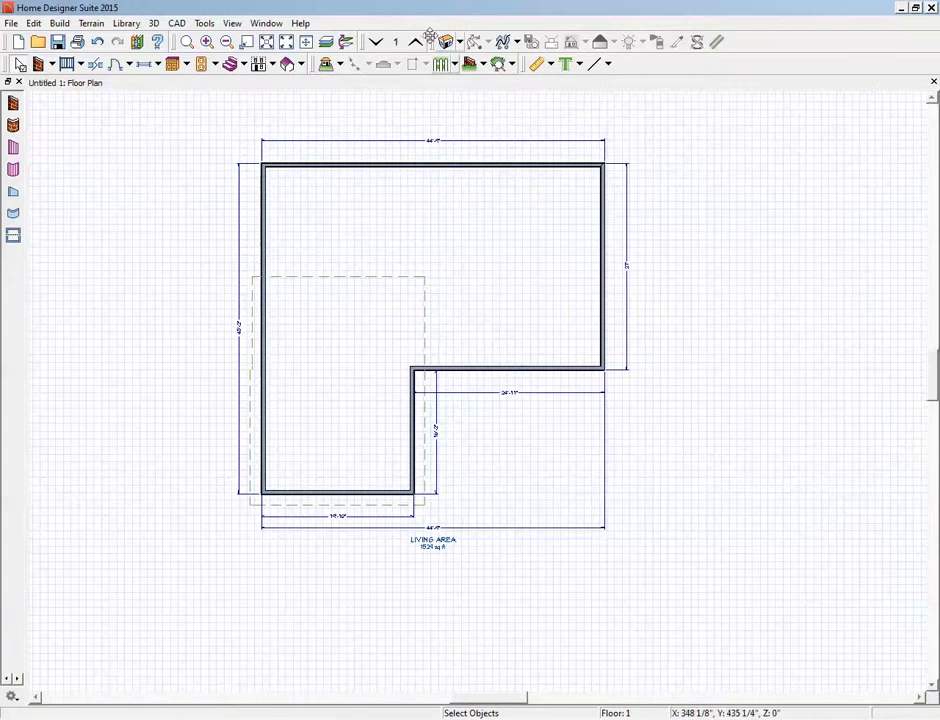
# Check the roof options of the 27' exterior wall on the east side of floor 2, leaving the wall specification unchanged
pyautogui.click(416, 42)
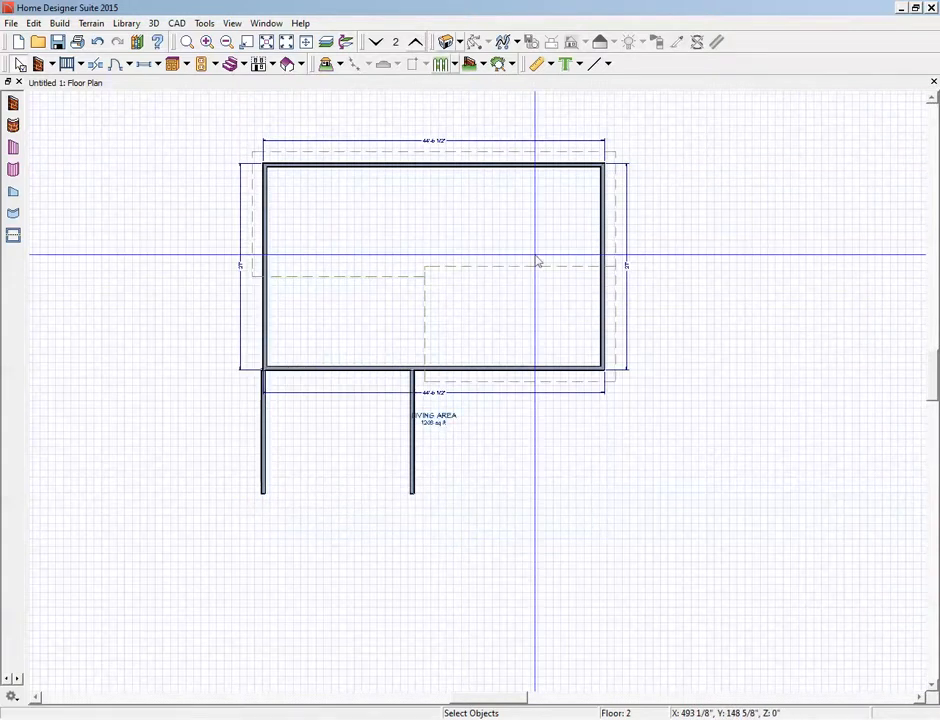
pyautogui.click(605, 245)
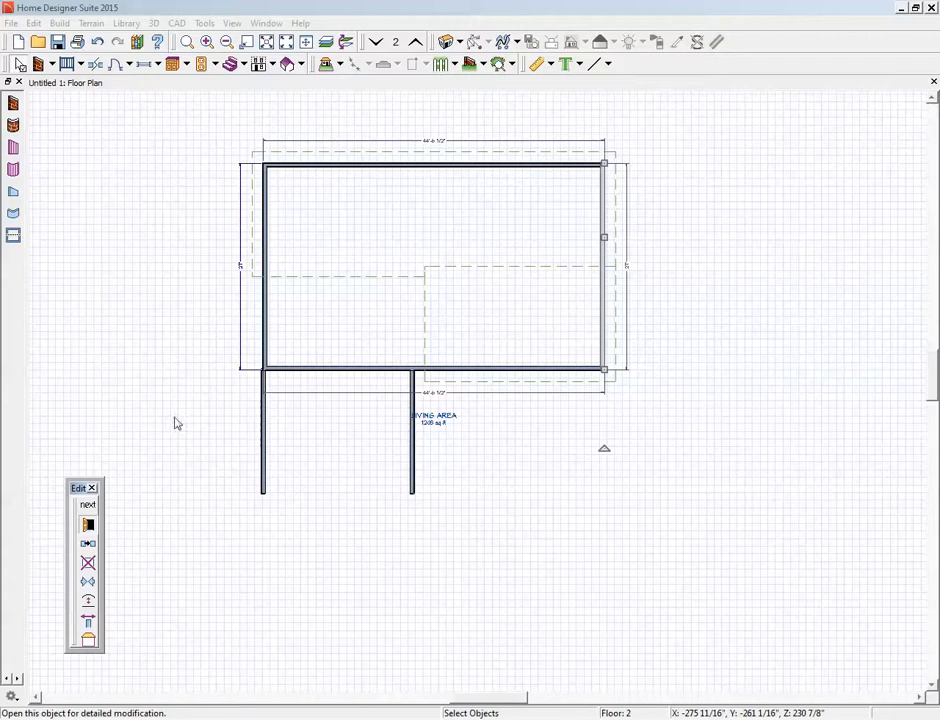
pyautogui.click(87, 526)
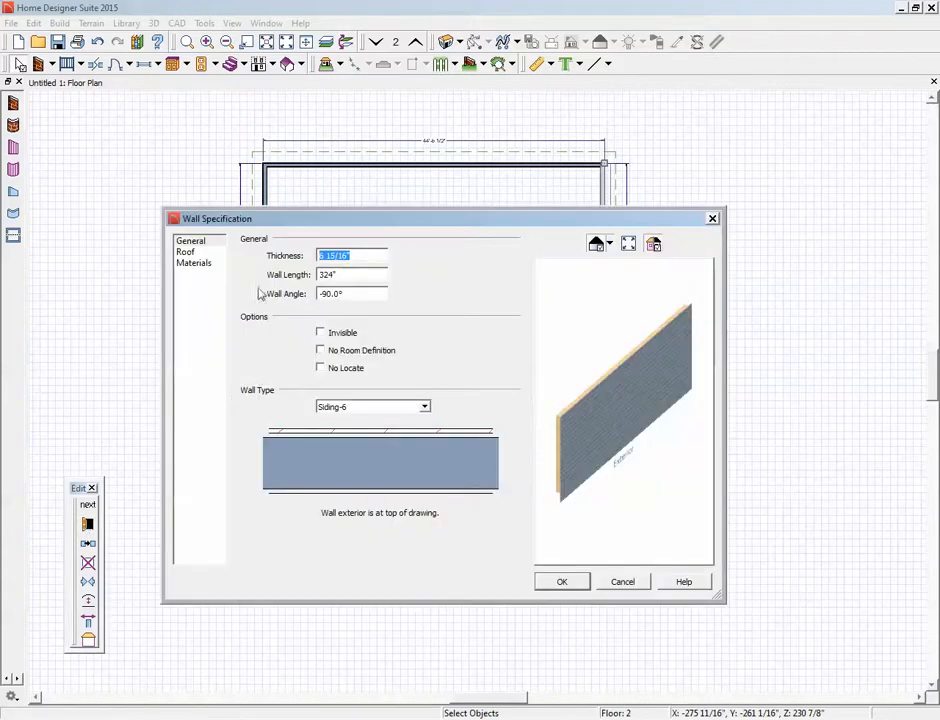
pyautogui.click(187, 252)
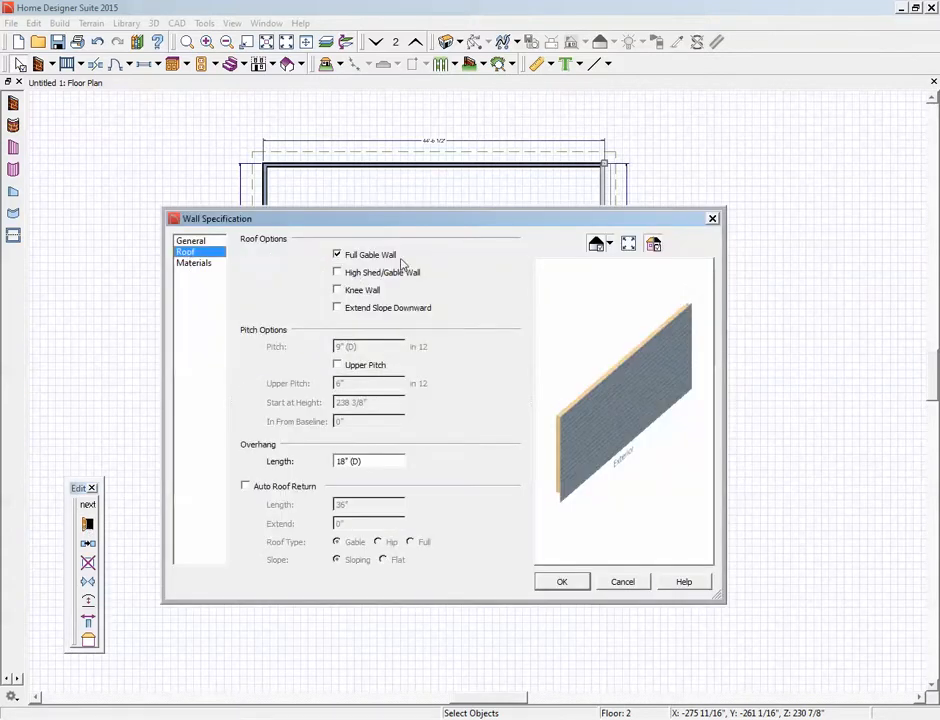
pyautogui.click(623, 581)
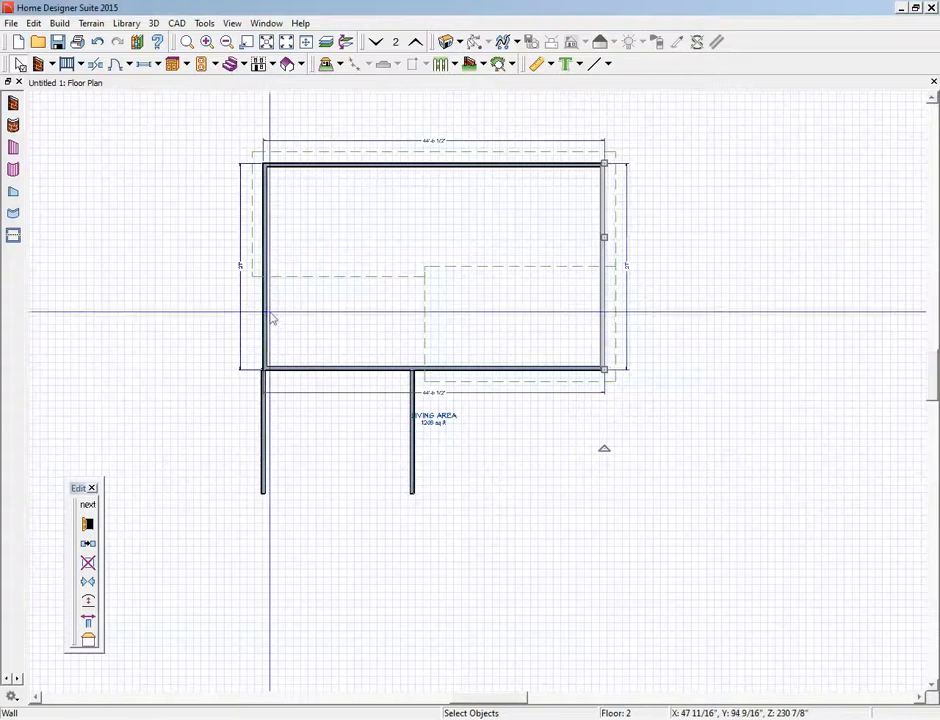
# Check the roof options of the opposite exterior wall on the west side of floor 2 without changing them
pyautogui.click(89, 525)
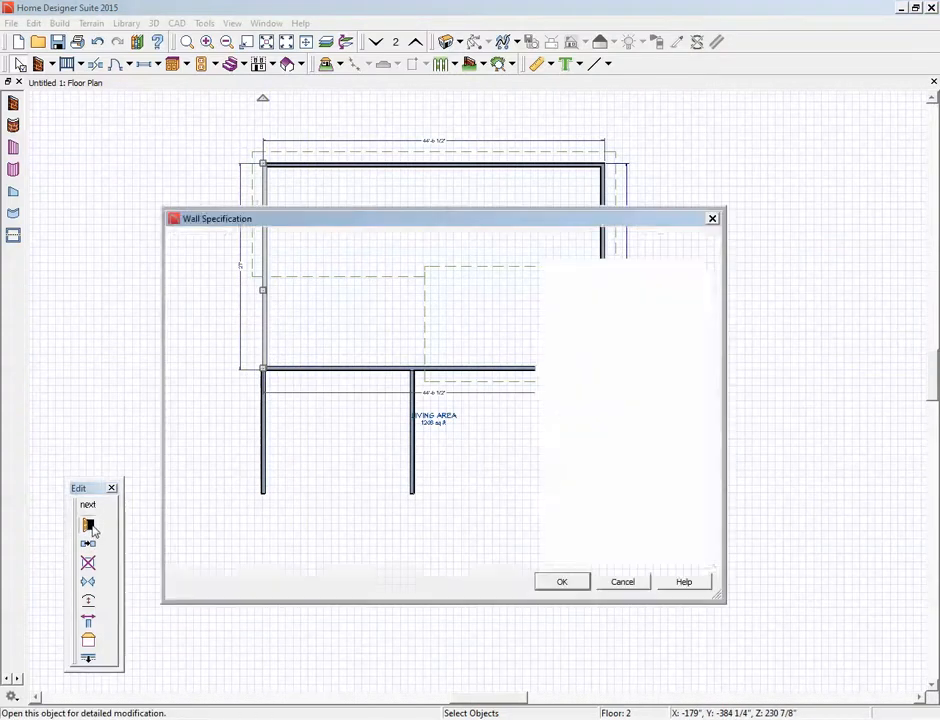
pyautogui.click(187, 252)
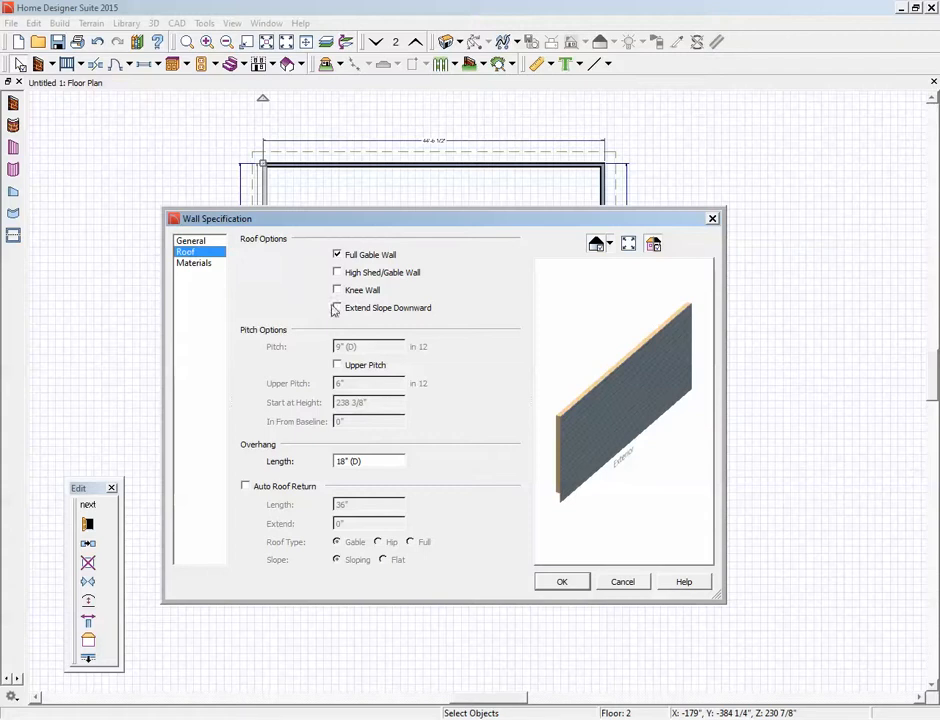
pyautogui.click(630, 584)
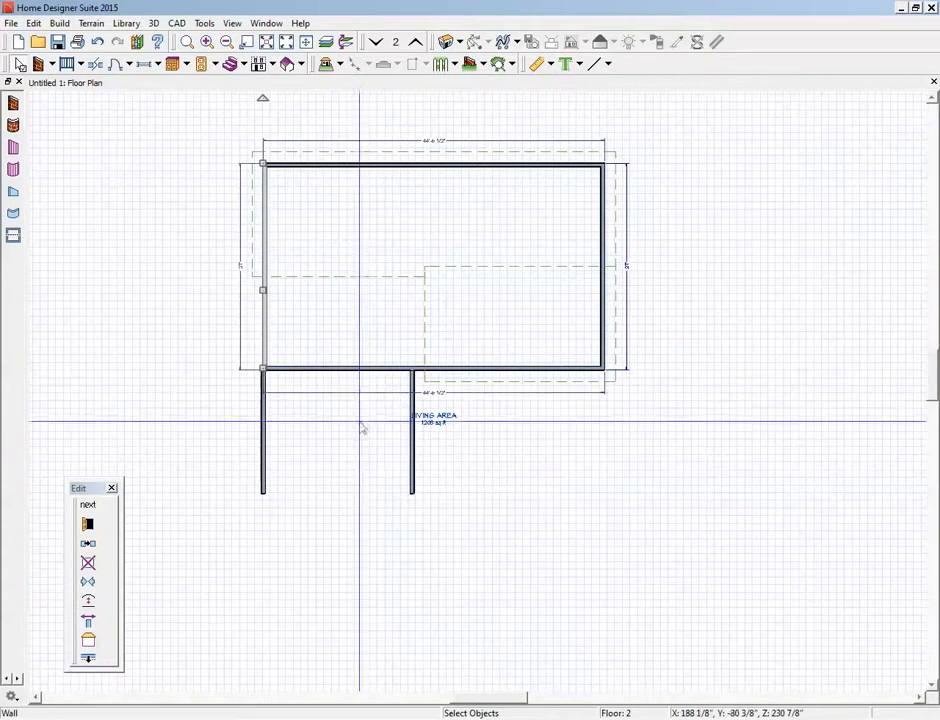
# Examine the two attic walls that extend south from the main rectangle on floor 2
pyautogui.click(288, 453)
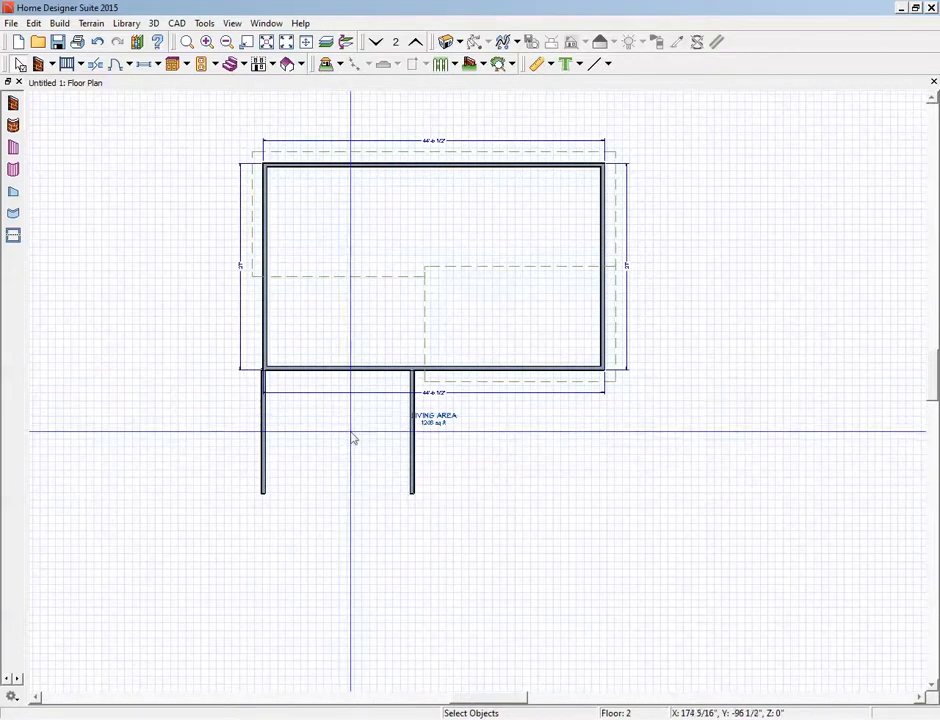
pyautogui.click(262, 427)
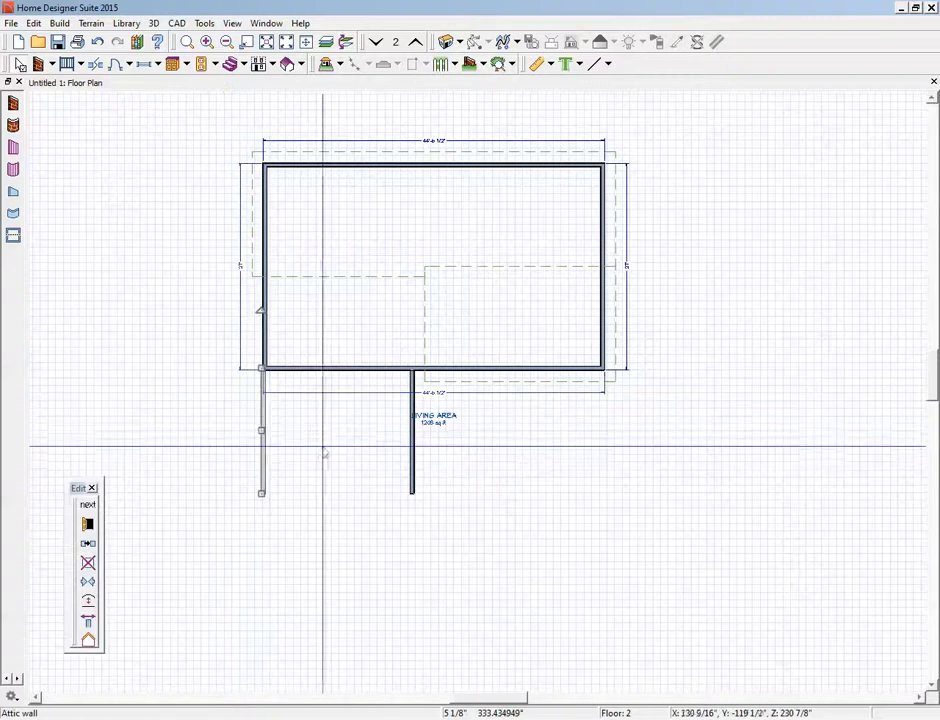
pyautogui.click(414, 442)
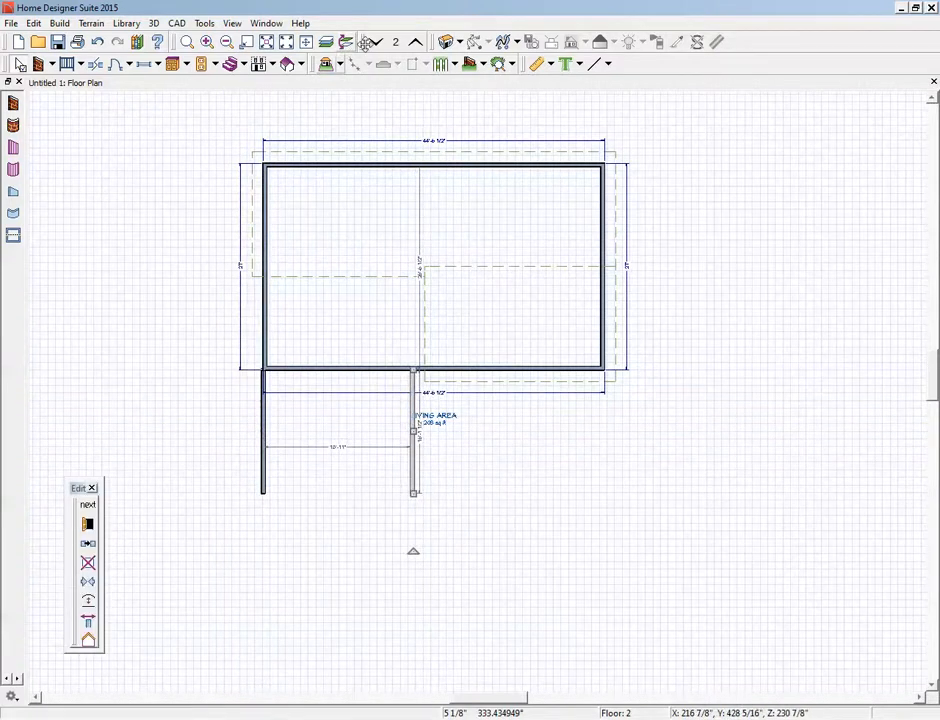
# Create a perspective full overview of the house from floor 1 and return to the floor plan, keeping the camera view open
pyautogui.click(376, 44)
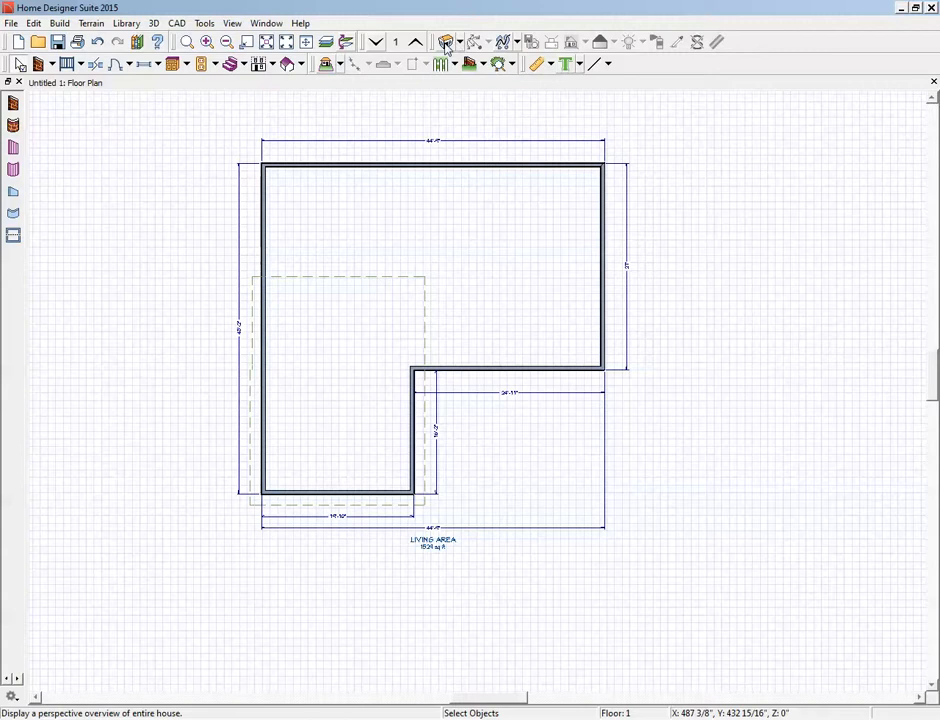
pyautogui.click(445, 46)
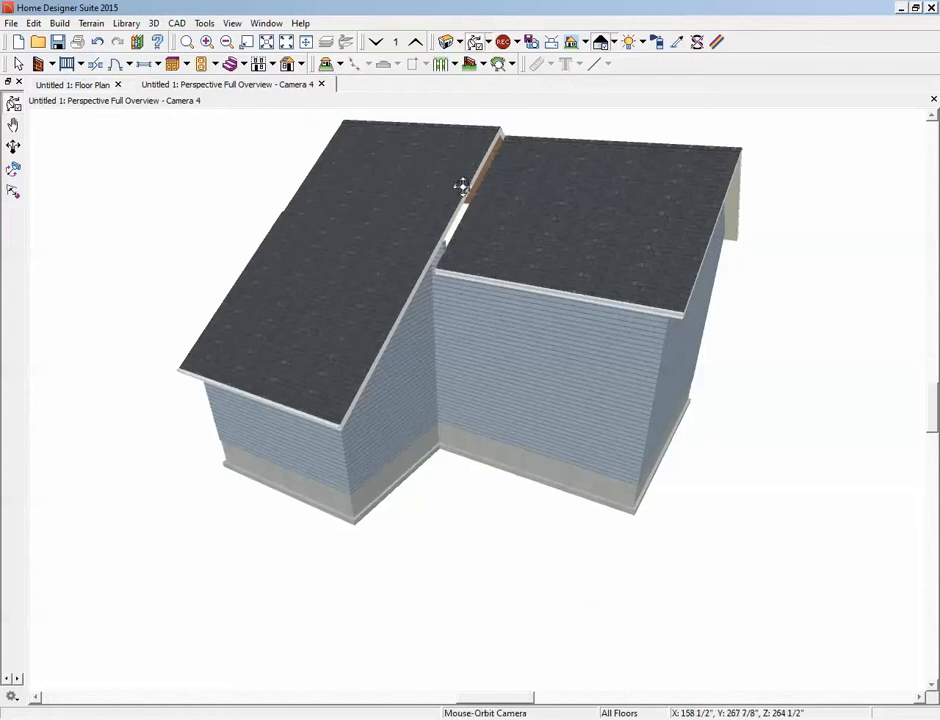
pyautogui.hotkey('ctrl', 'Tab')
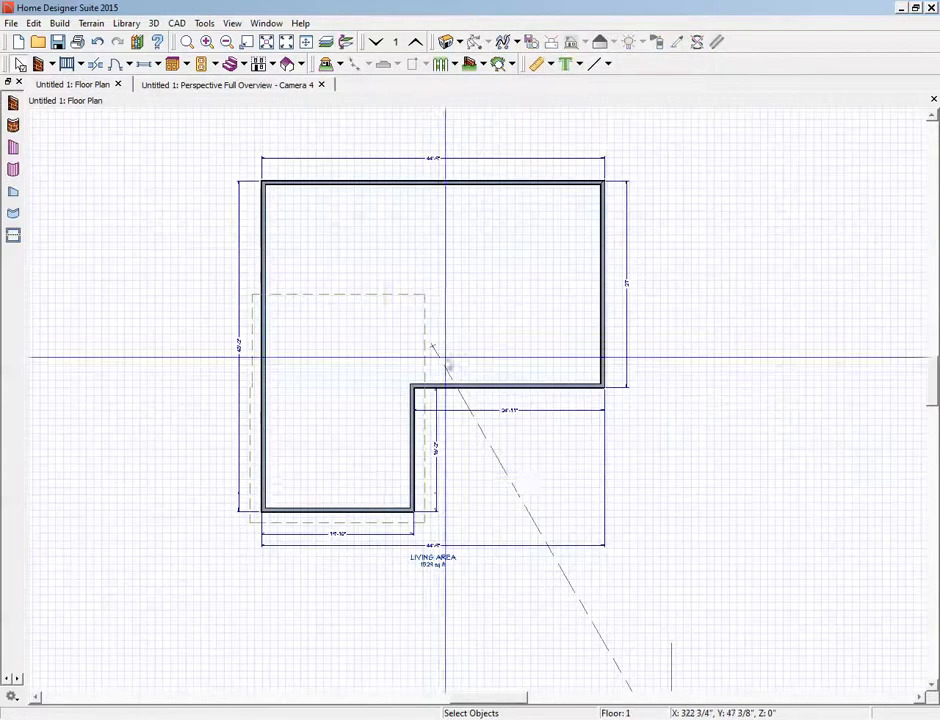
# Draw a room divider about 20'-11" long between the main area and the south wing on floor 1, removing its overshoot past the exterior wall
pyautogui.click(14, 236)
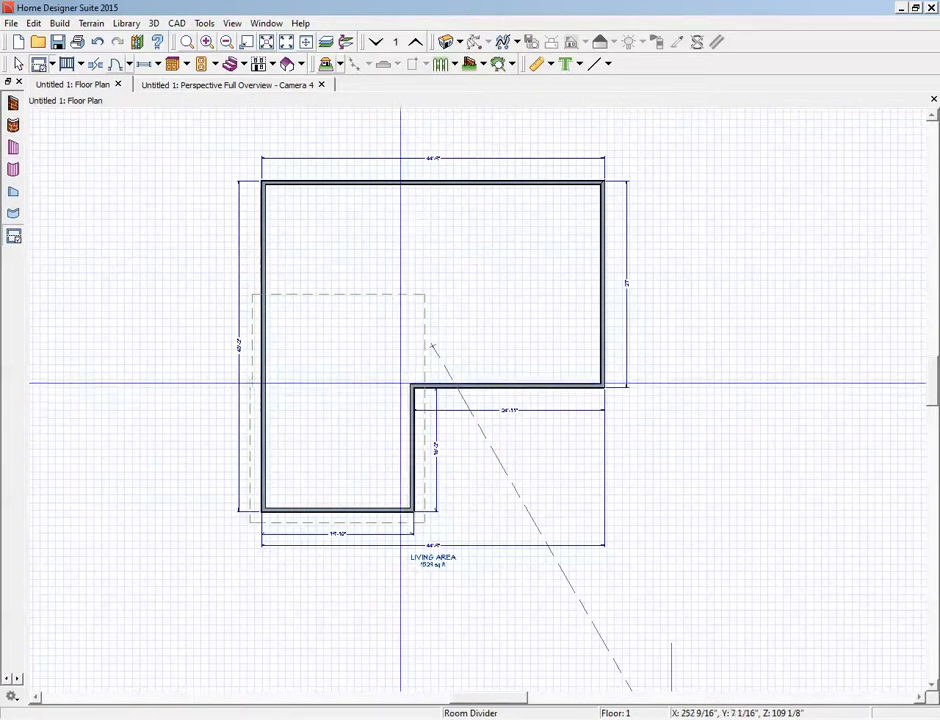
pyautogui.moveTo(403, 390); pyautogui.dragTo(256, 390)
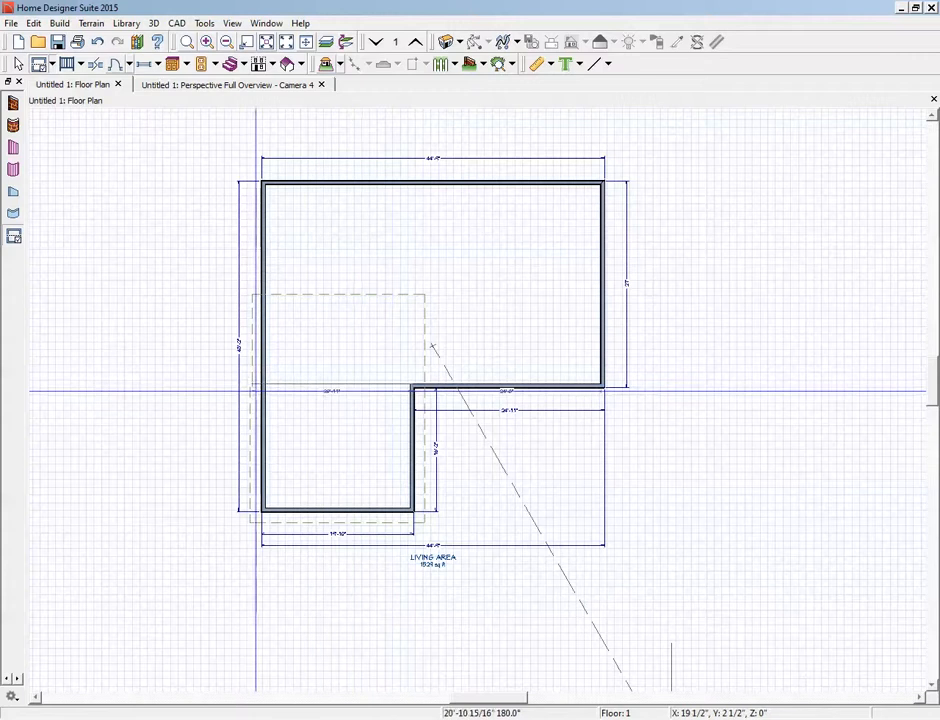
pyautogui.rightClick(314, 433)
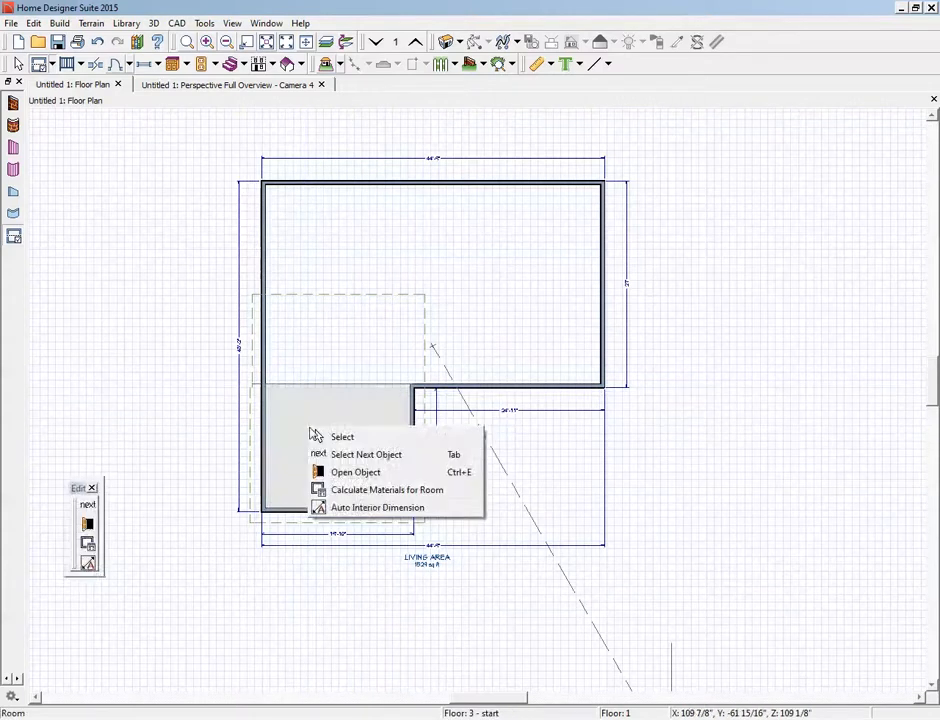
pyautogui.click(366, 446)
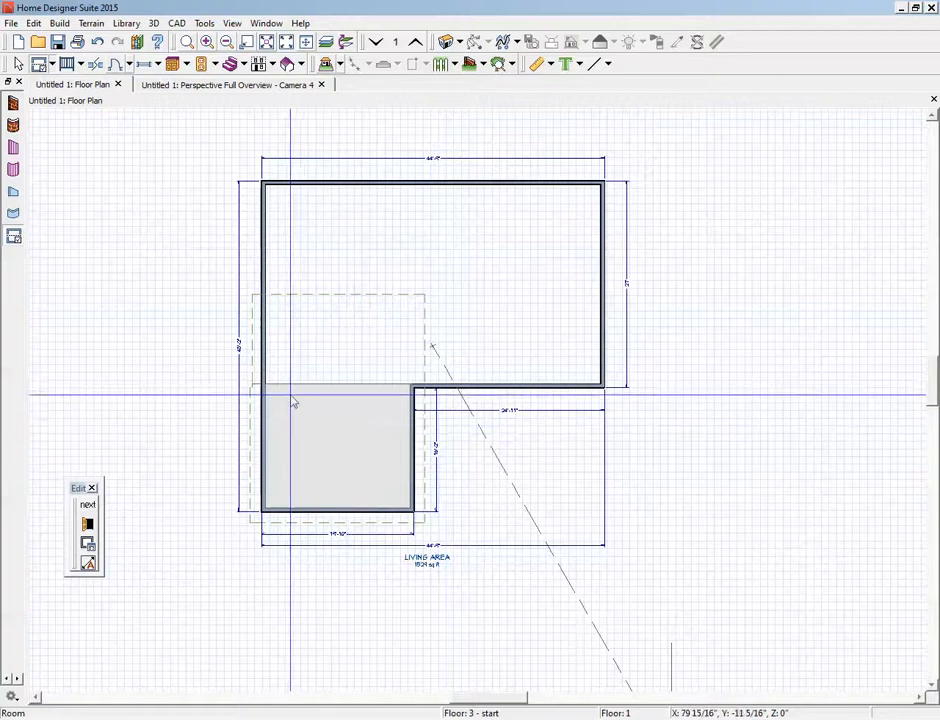
pyautogui.scroll(5, 265, 398)
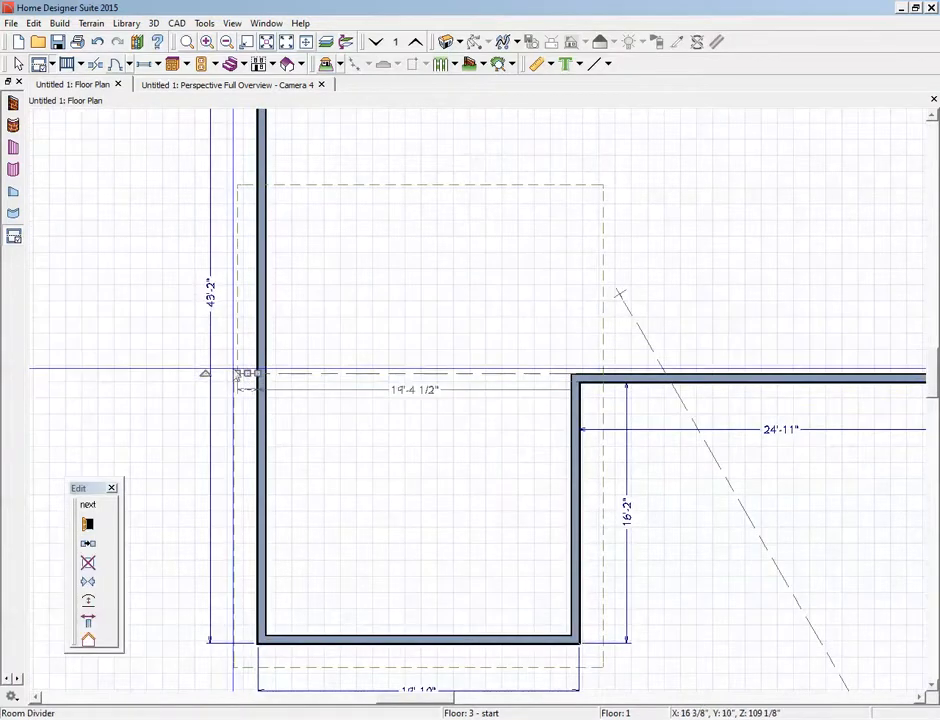
pyautogui.scroll(-3, 240, 373)
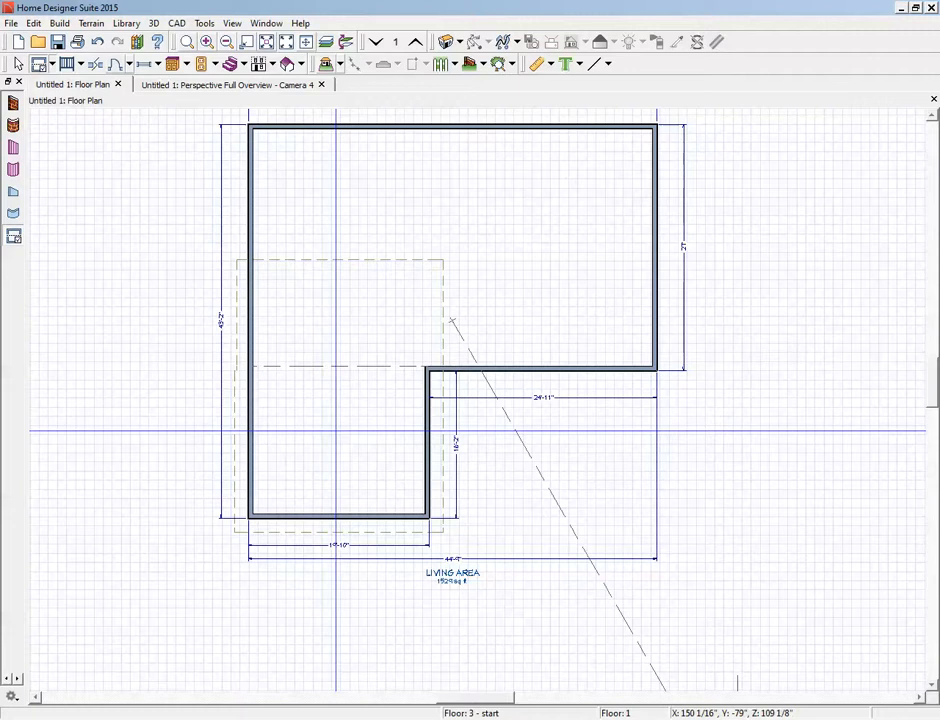
# Override the default finished ceiling height of the south wing room and set it to 96"
pyautogui.rightClick(336, 431)
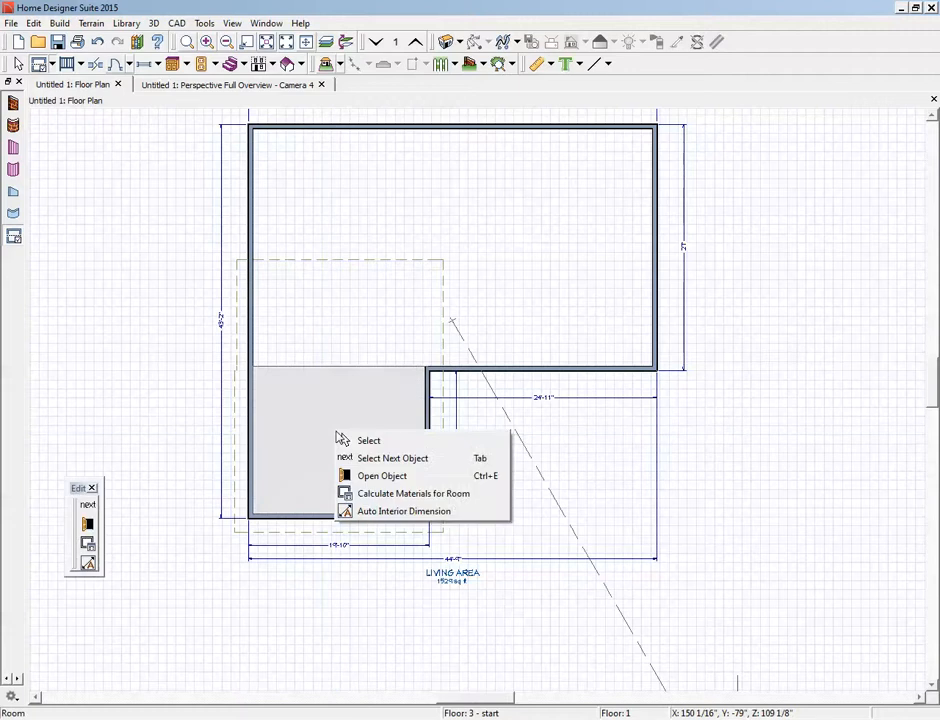
pyautogui.click(371, 476)
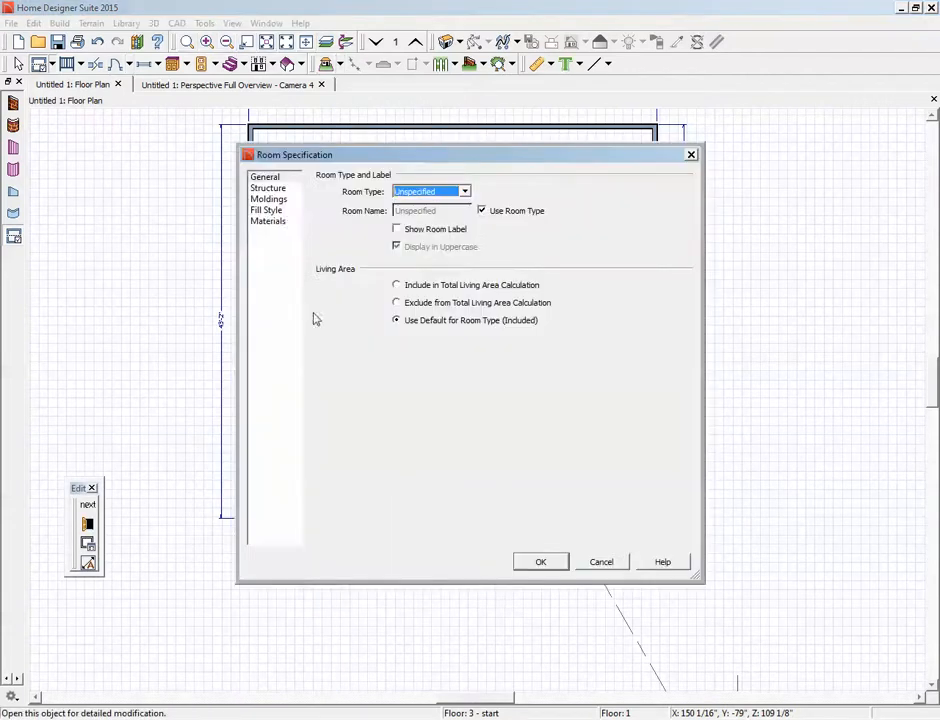
pyautogui.click(268, 188)
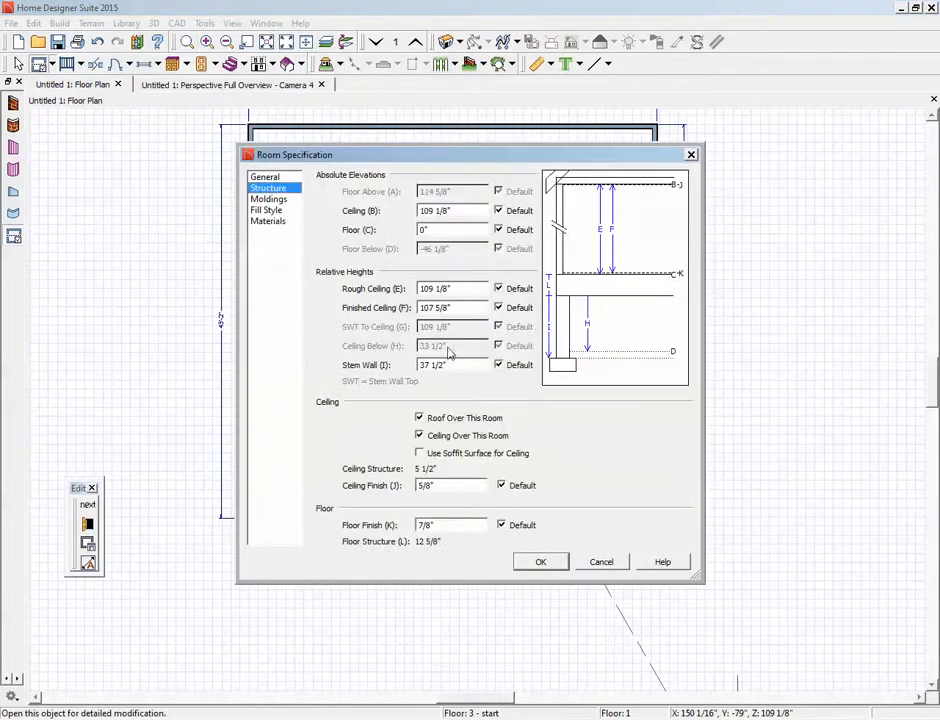
pyautogui.click(507, 313)
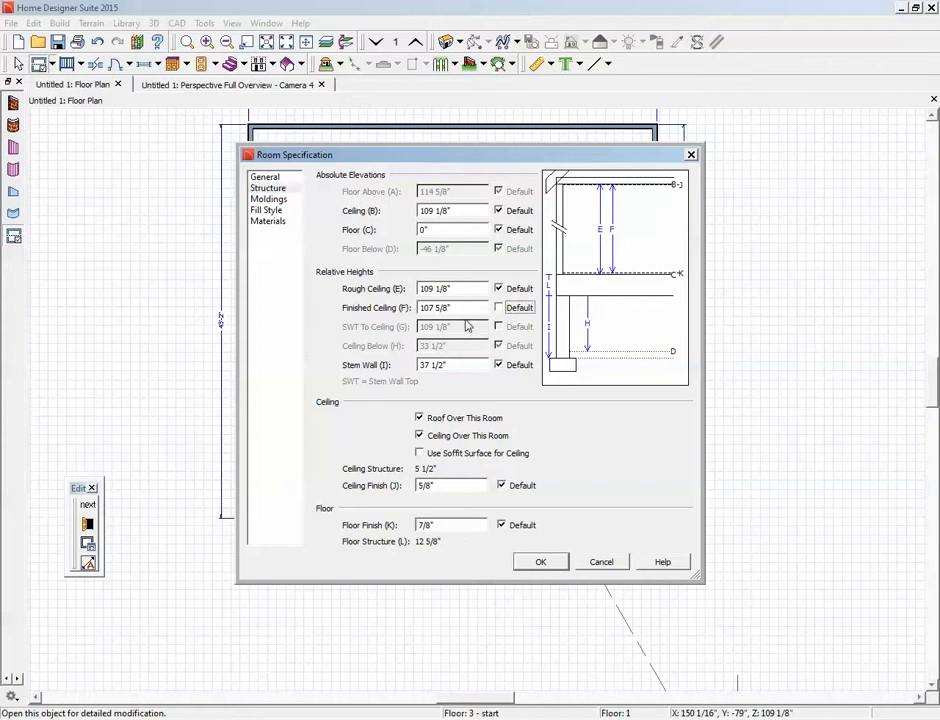
pyautogui.hotkey('shift', 'Tab')
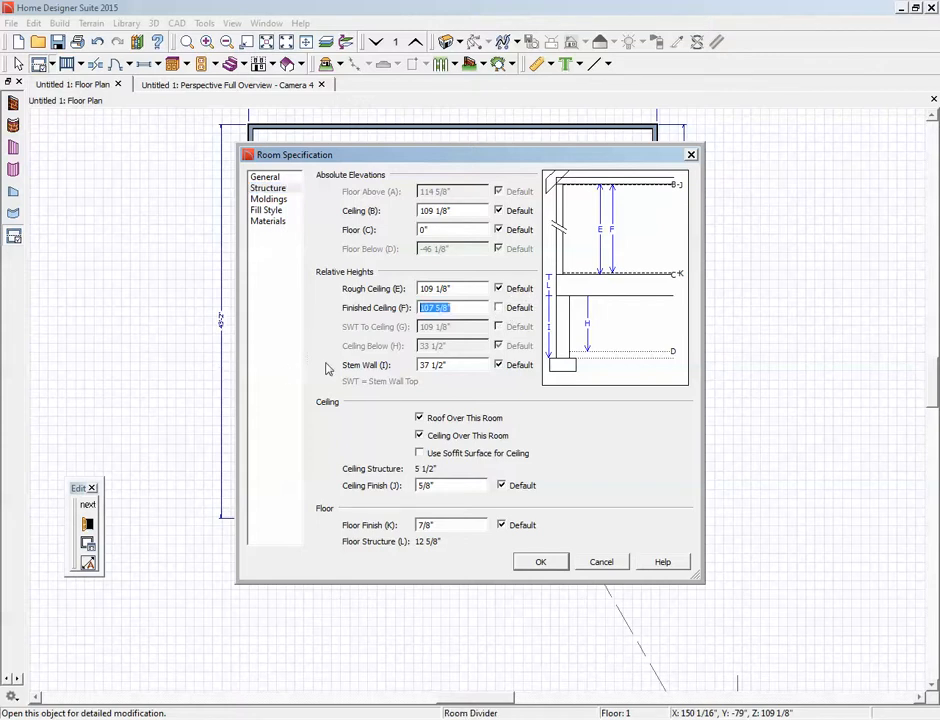
pyautogui.write('96')
pyautogui.click(541, 562)
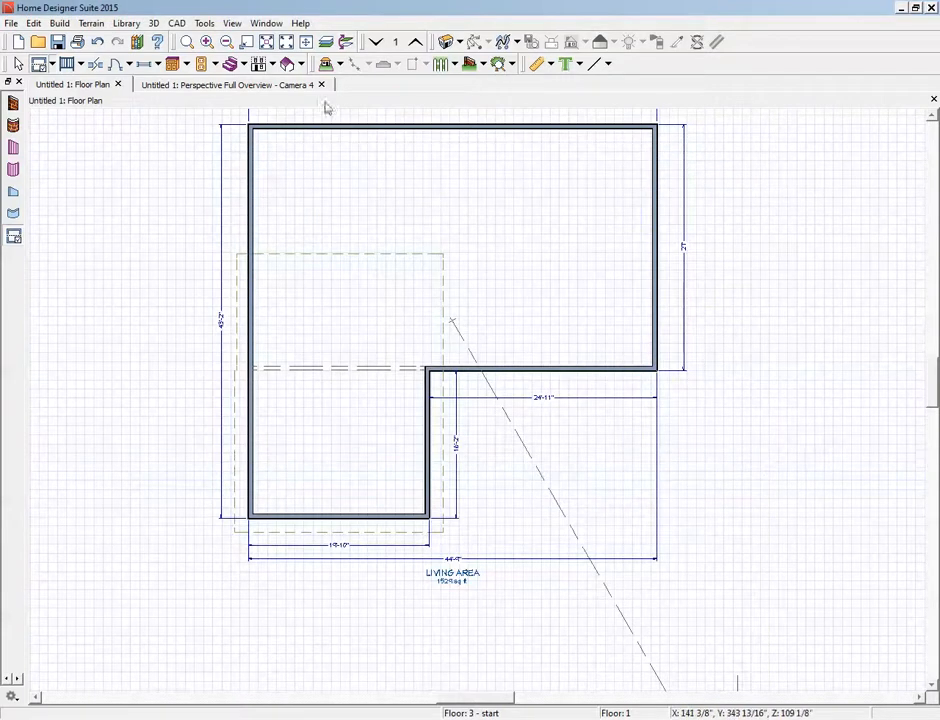
# Review the Build Roof settings without changing them, inspect the rebuilt roof in the perspective overview, and return to the floor plan
pyautogui.click(287, 64)
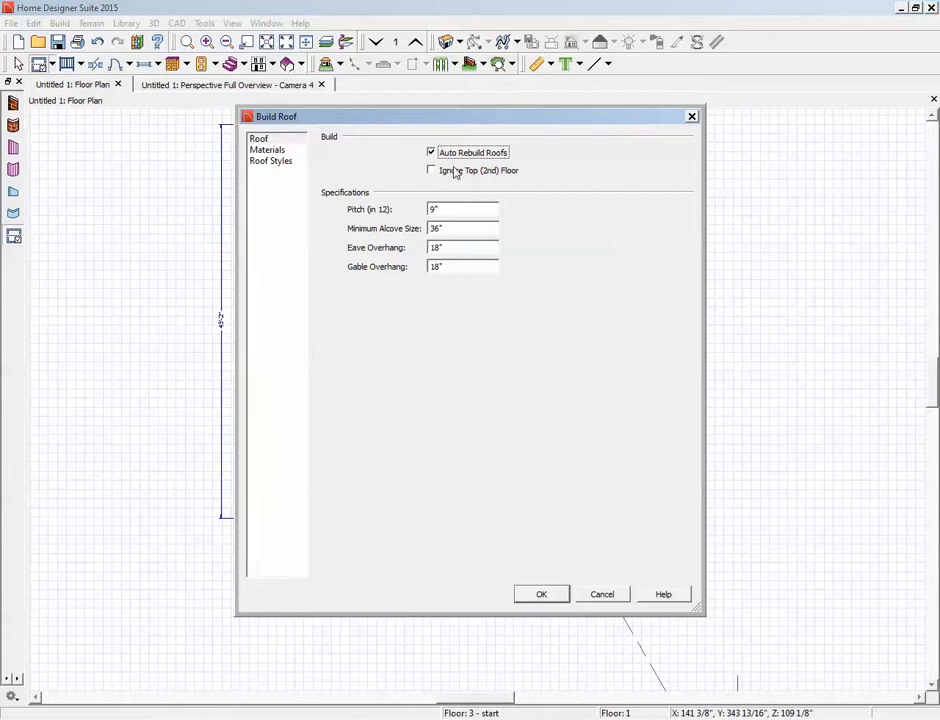
pyautogui.click(606, 597)
pyautogui.hotkey('ctrl', 'Tab')
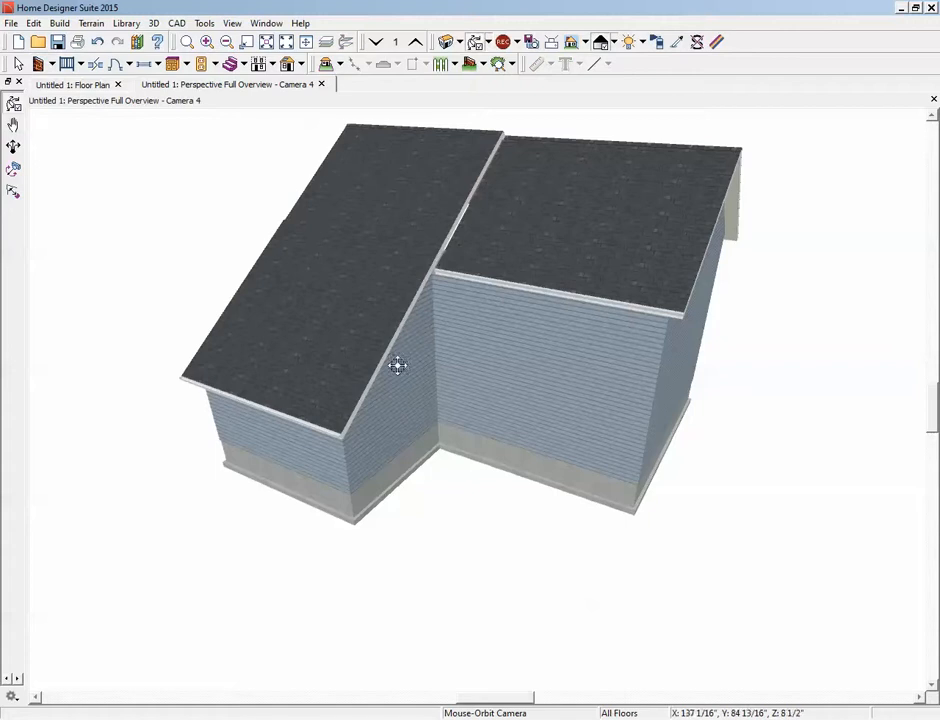
pyautogui.hotkey('ctrl', 'Tab')
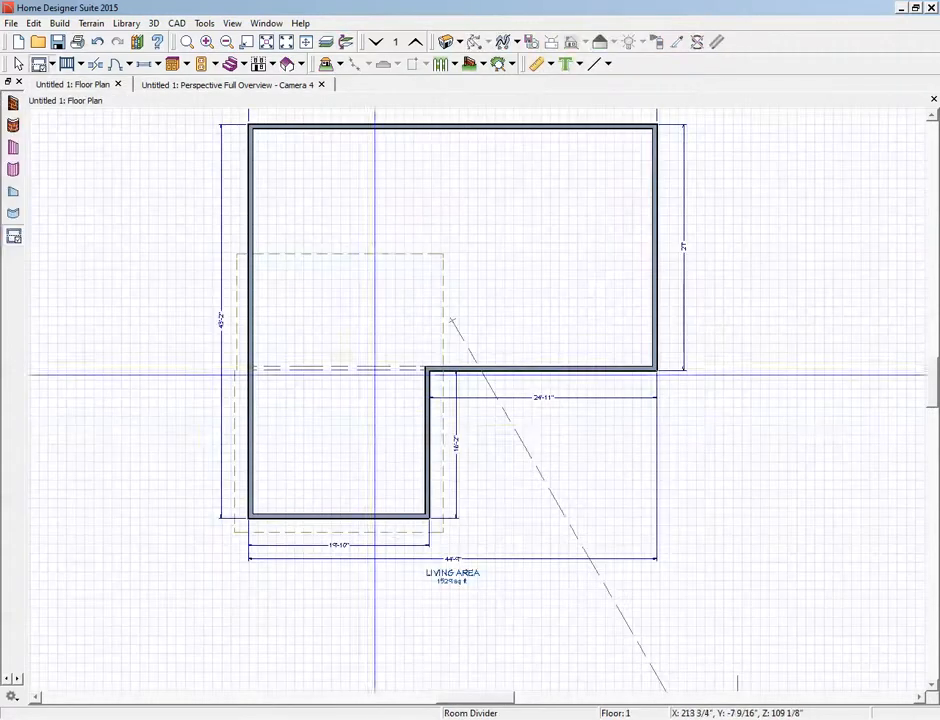
# Lower the finished ceiling height of the south wing room to 84"
pyautogui.rightClick(392, 429)
pyautogui.click(400, 469)
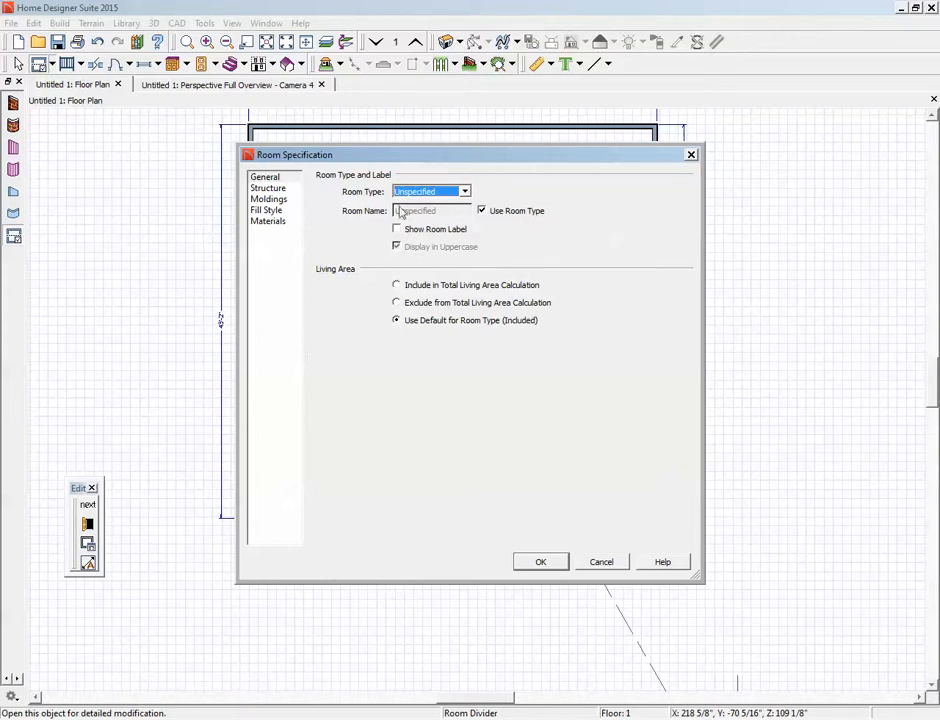
pyautogui.click(270, 188)
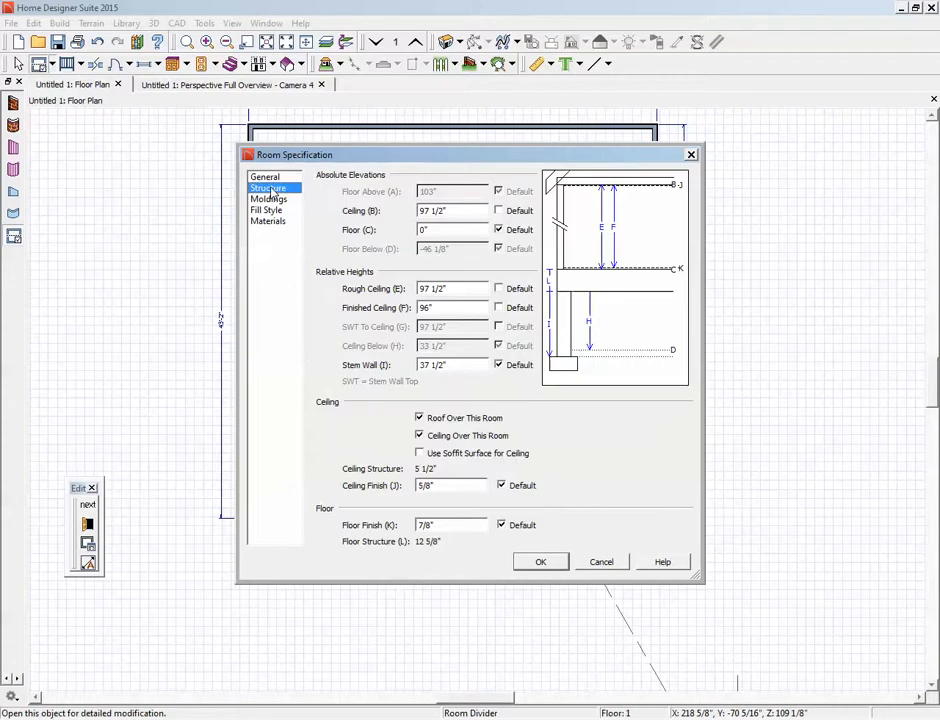
pyautogui.doubleClick(477, 308)
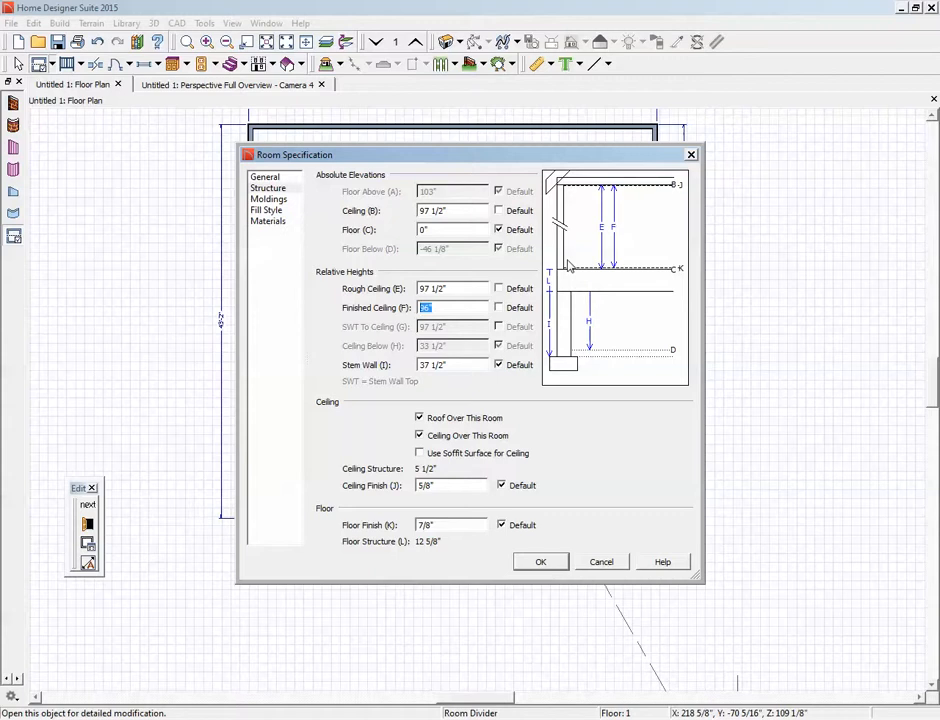
pyautogui.click(540, 563)
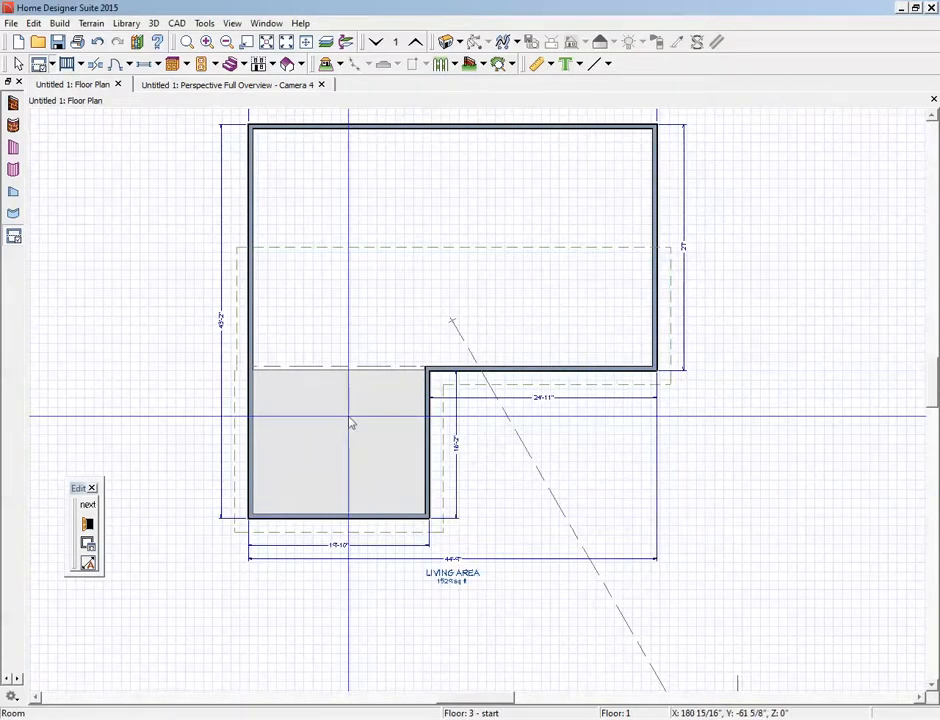
# Inspect the roof planes over the south wing in the perspective overview from the west and south sides
pyautogui.hotkey('ctrl', 'Tab')
pyautogui.moveTo(553, 317); pyautogui.dragTo(664, 417)
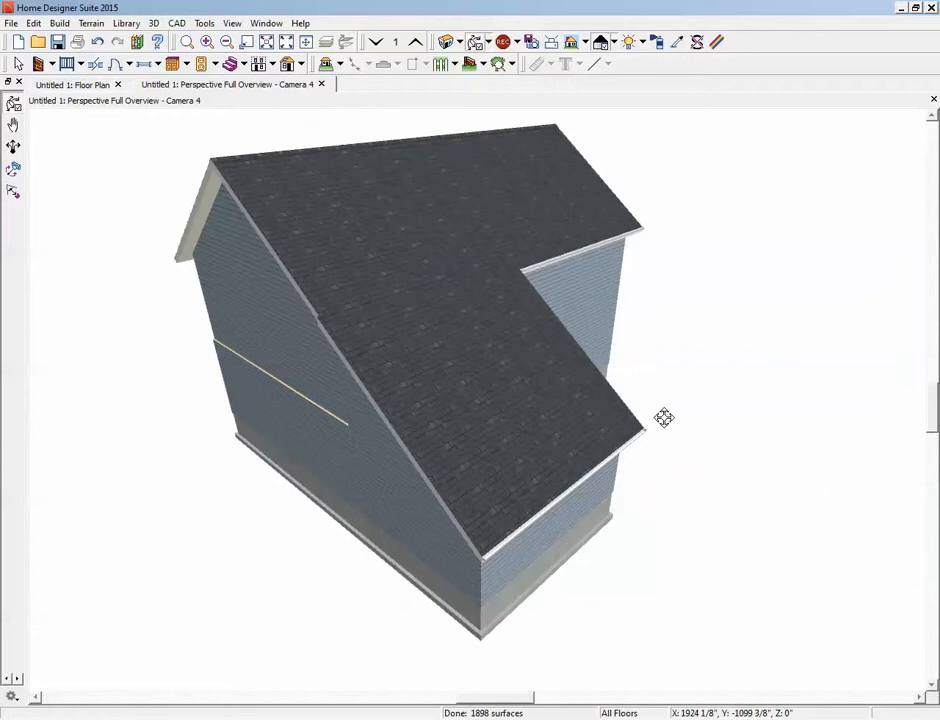
pyautogui.moveTo(664, 417); pyautogui.dragTo(527, 418)
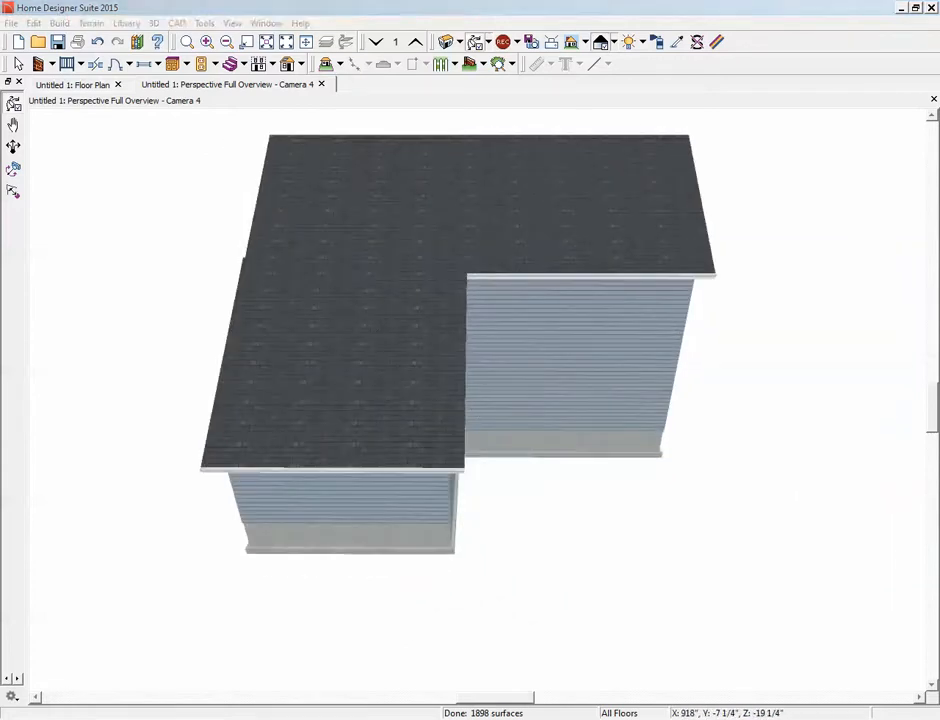
# Switch to the browser to study the house photo in the Saltbox roof problems topic, and return to the model, closing its perspective overview
pyautogui.moveTo(938, 92); pyautogui.dragTo(498, 21)
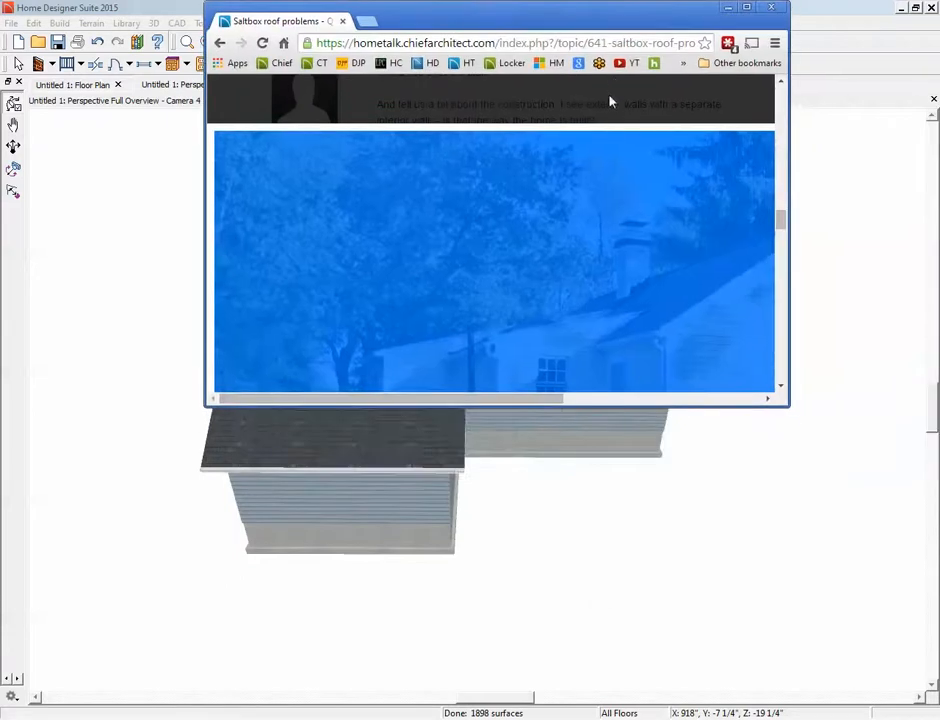
pyautogui.click(746, 8)
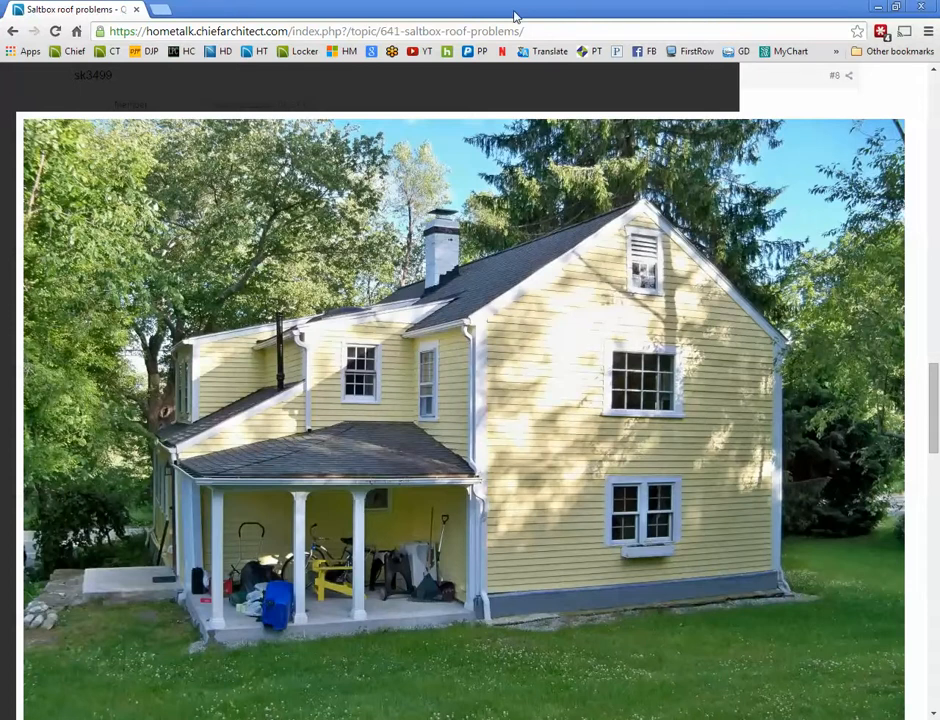
pyautogui.moveTo(517, 12); pyautogui.dragTo(939, 45)
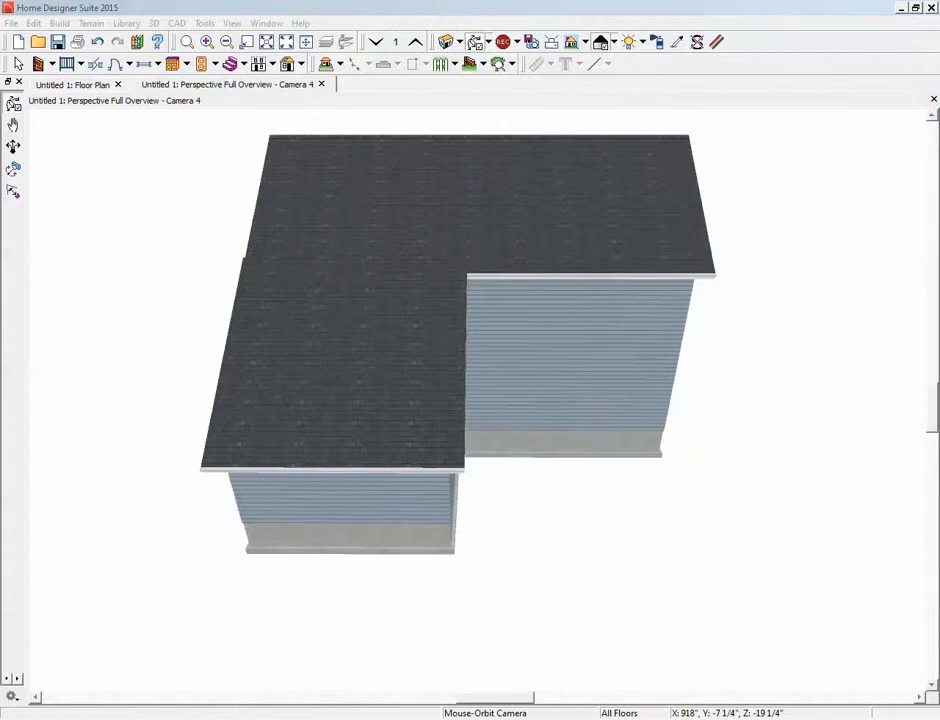
pyautogui.moveTo(548, 396); pyautogui.dragTo(467, 401)
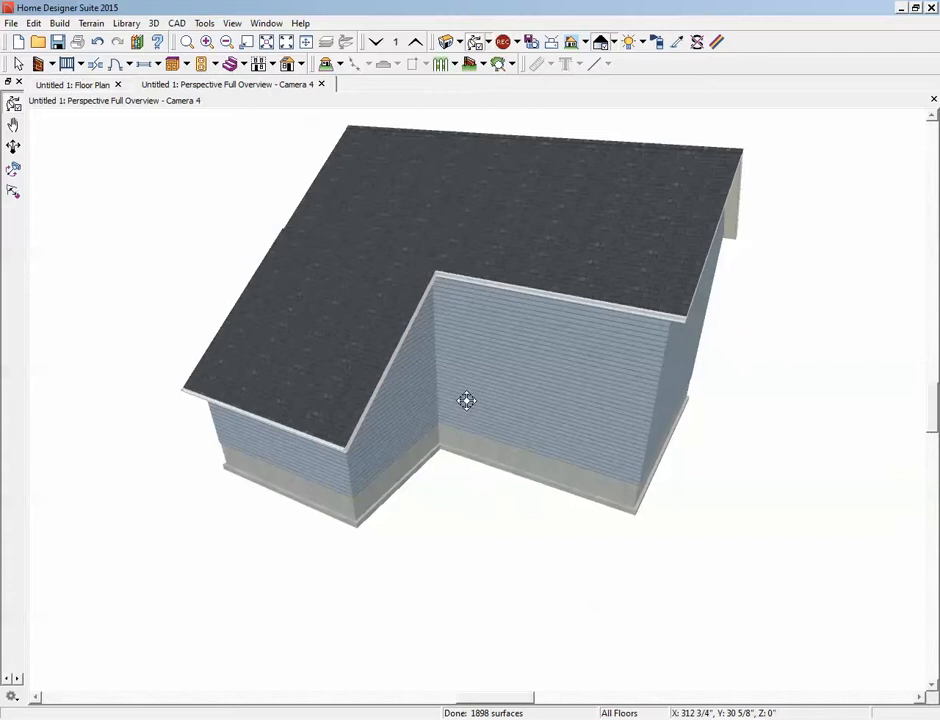
pyautogui.click(933, 101)
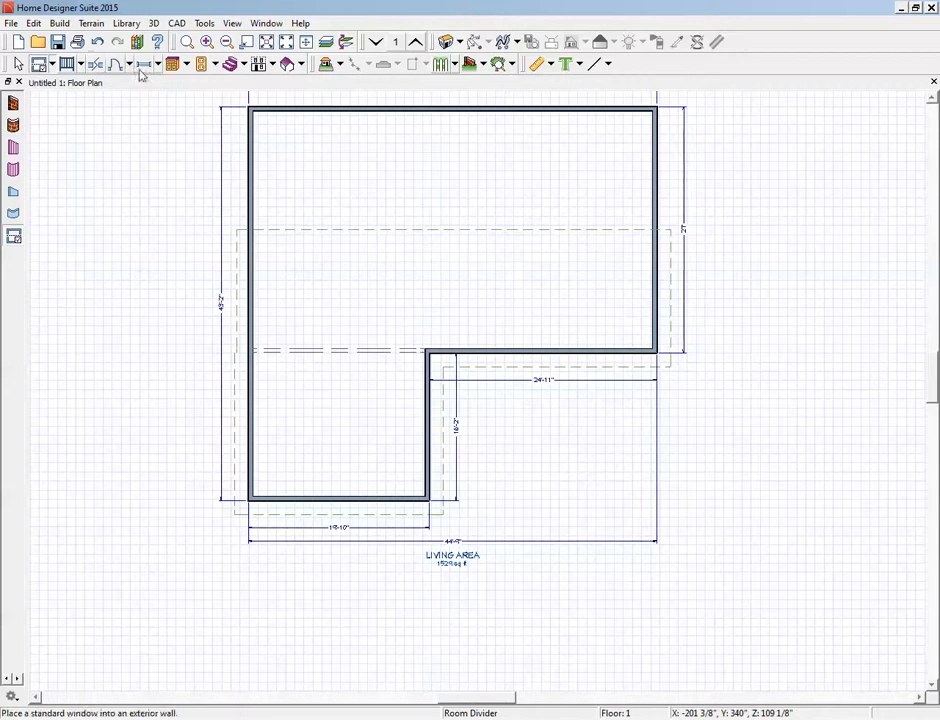
# Draw straight railings from the main area's southeast corner, about 16'-10" south and about 8'-8" back west
pyautogui.click(61, 24)
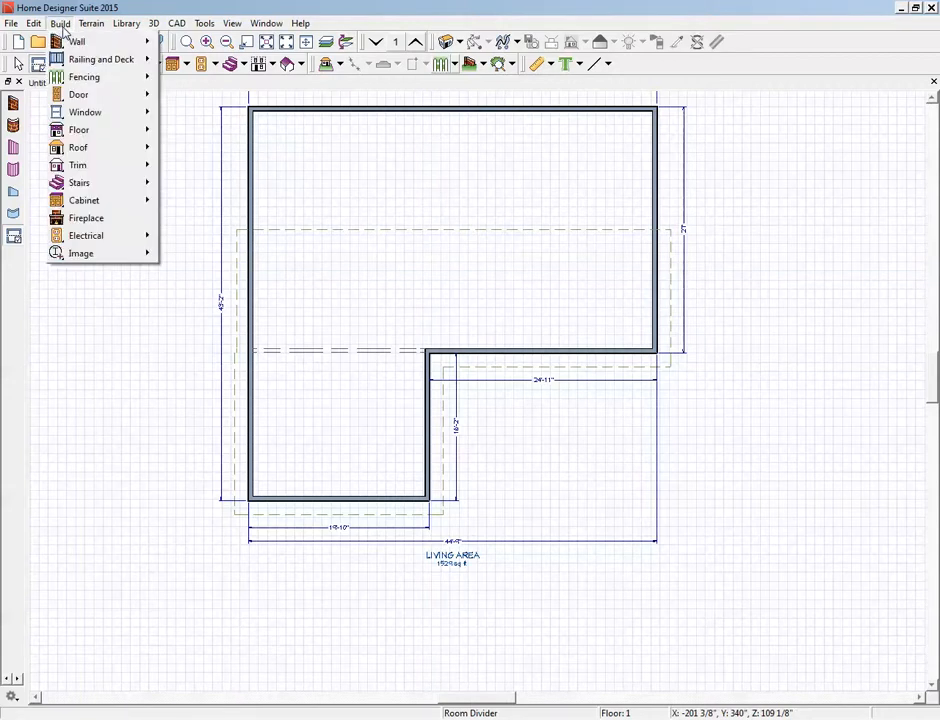
pyautogui.moveTo(78, 46)
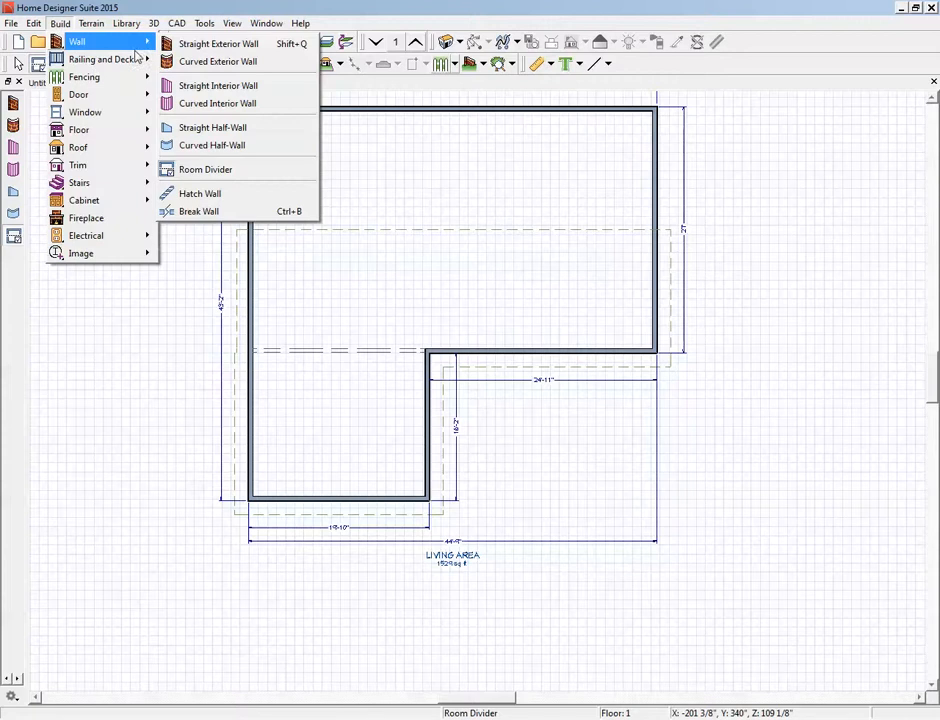
pyautogui.moveTo(134, 68)
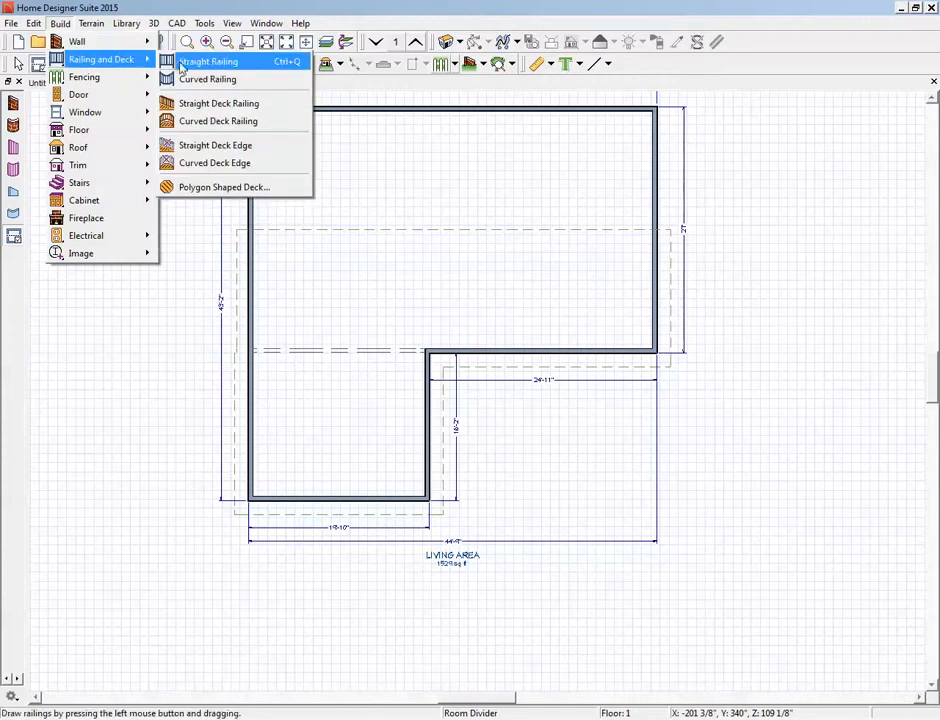
pyautogui.click(216, 61)
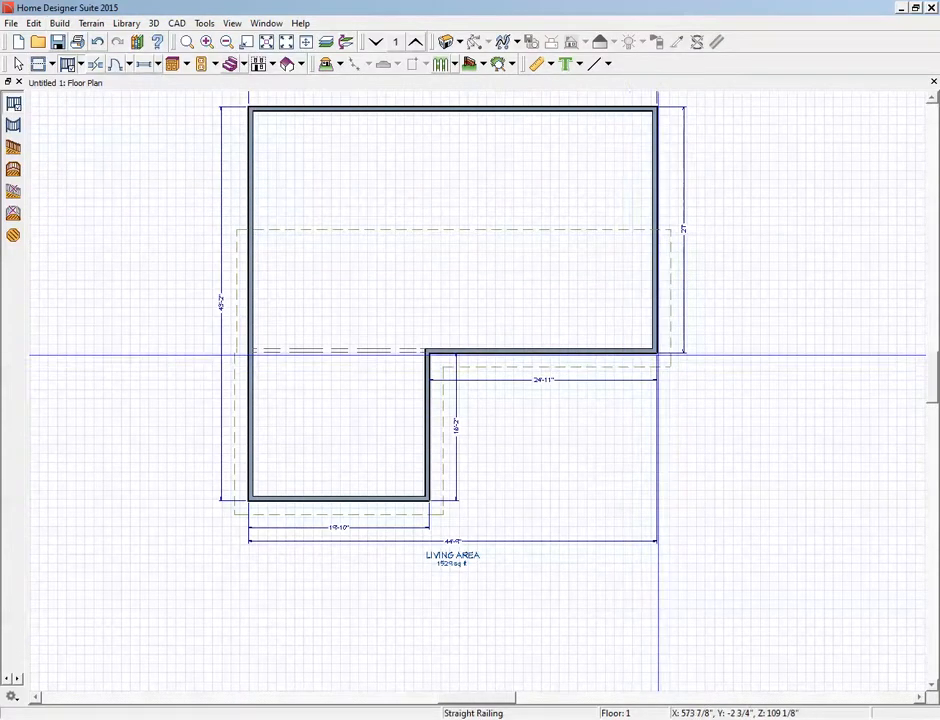
pyautogui.moveTo(657, 352)
pyautogui.mouseDown()
pyautogui.moveTo(655, 510)
pyautogui.moveTo(558, 506)
pyautogui.moveTo(598, 506)
pyautogui.moveTo(580, 504)
pyautogui.moveTo(580, 352)
pyautogui.moveTo(581, 529)
pyautogui.moveTo(582, 505)
pyautogui.mouseUp()
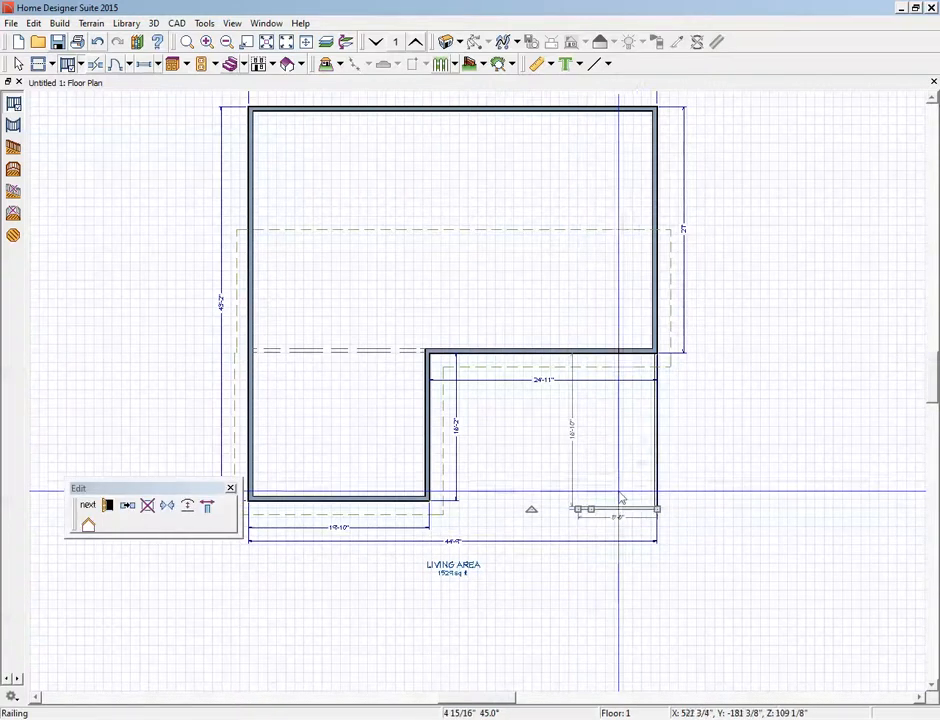
pyautogui.click(578, 468)
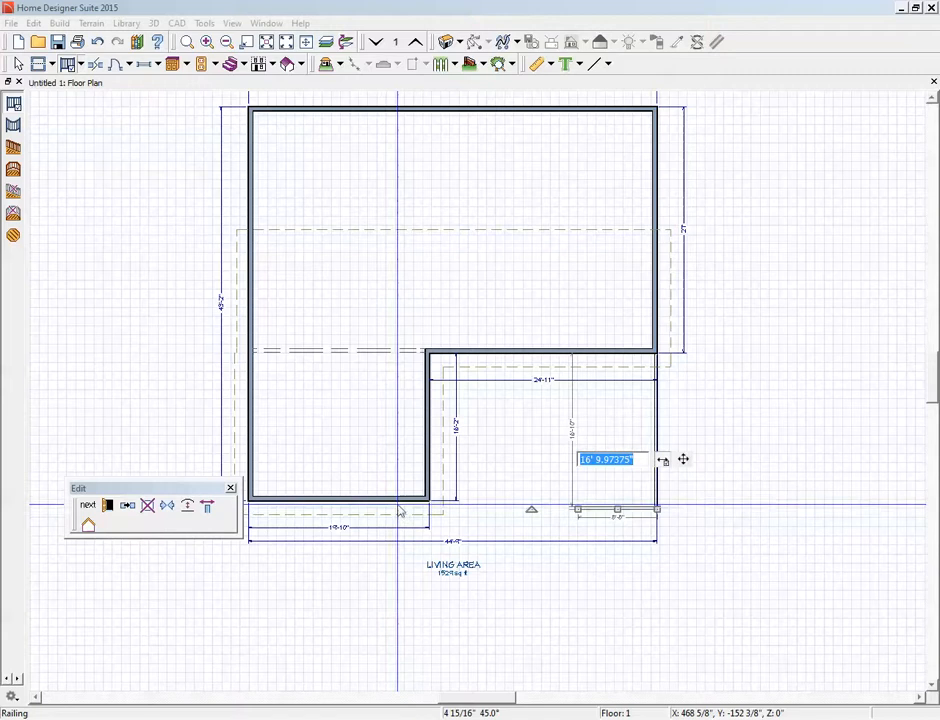
# Extend the south wing's south exterior wall about 16'-3" east and close the new room with an exterior wall up to the main area
pyautogui.click(398, 501)
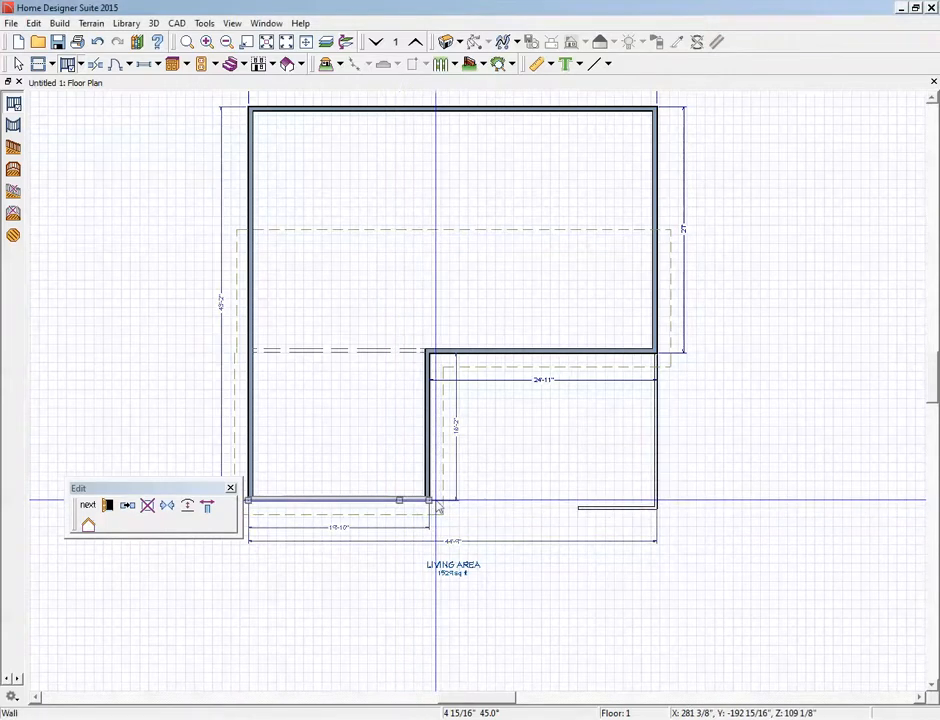
pyautogui.moveTo(436, 505); pyautogui.dragTo(569, 510)
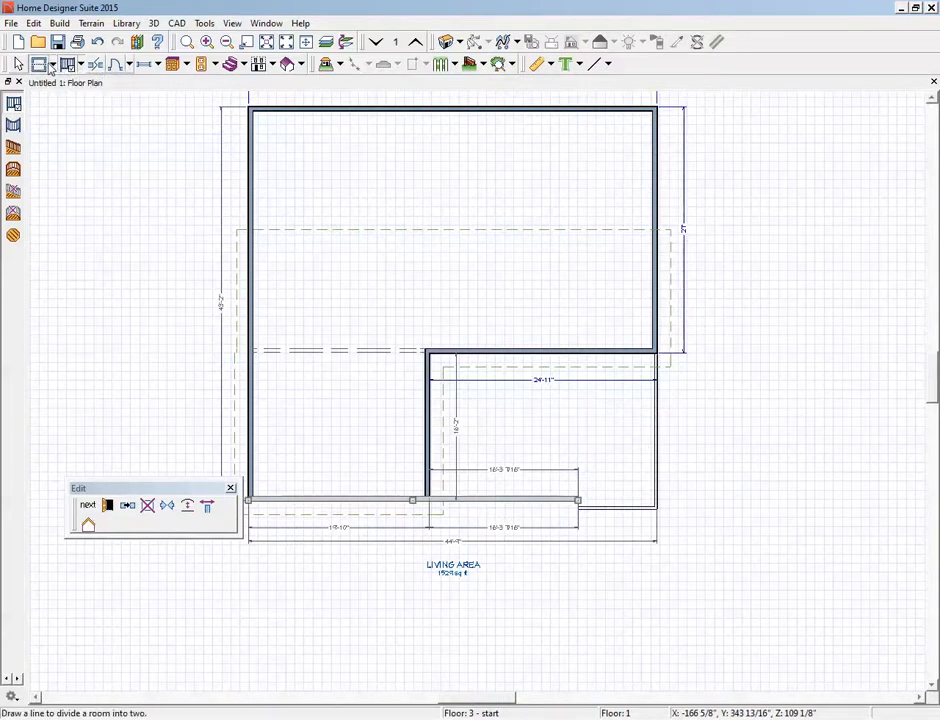
pyautogui.click(40, 64)
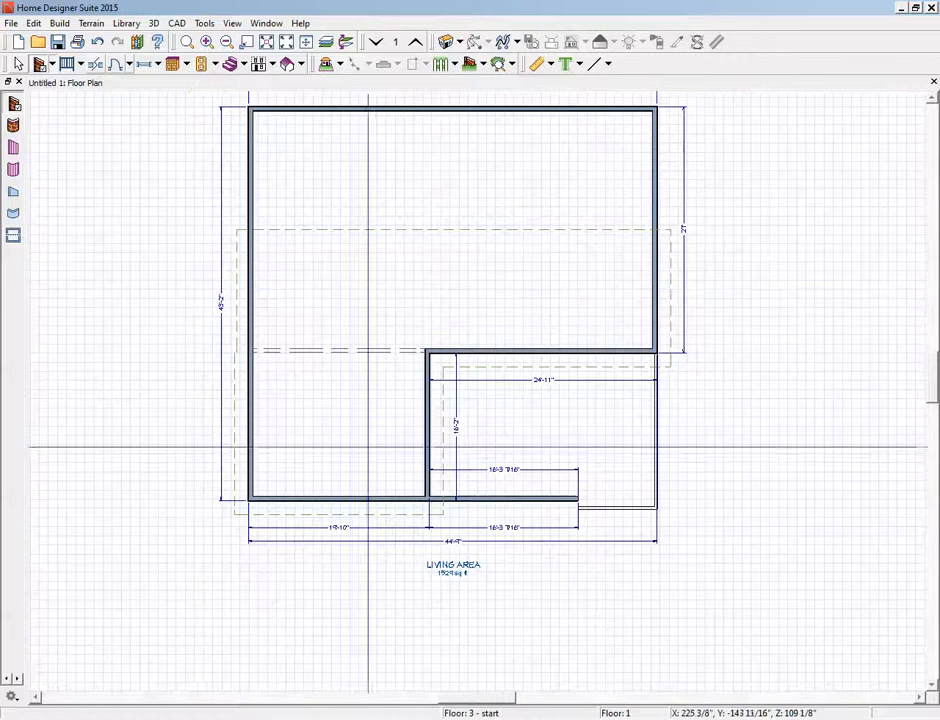
pyautogui.moveTo(575, 498)
pyautogui.mouseDown()
pyautogui.moveTo(585, 447)
pyautogui.moveTo(573, 351)
pyautogui.mouseUp()
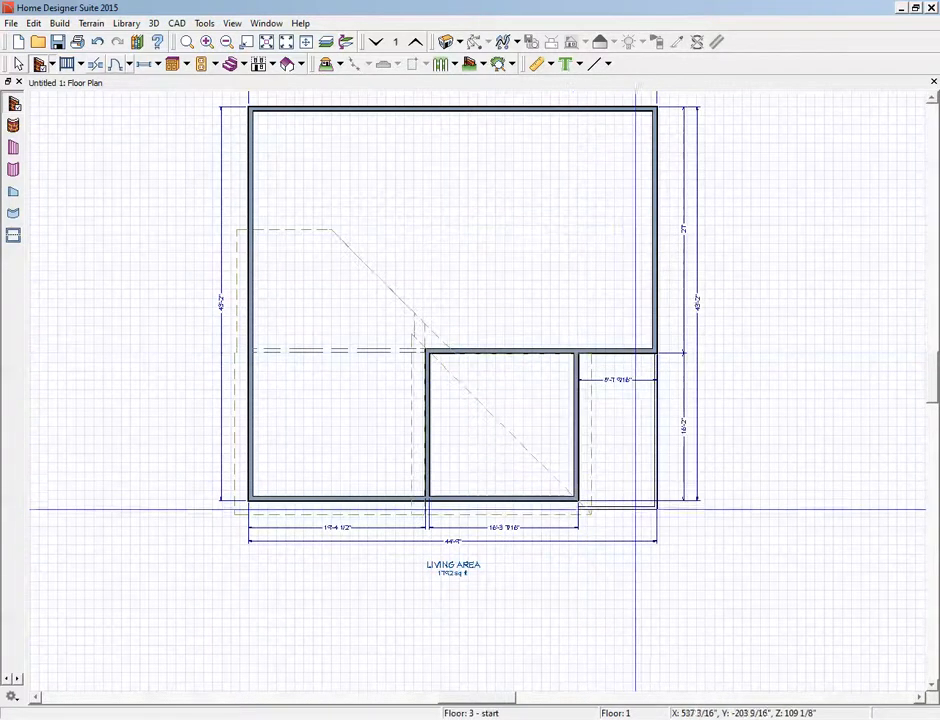
# Connect the south porch railing to the new room's southeast corner and line it up with the south exterior wall
pyautogui.click(616, 509)
pyautogui.moveTo(616, 509); pyautogui.dragTo(617, 510)
pyautogui.scroll(5, 617, 522)
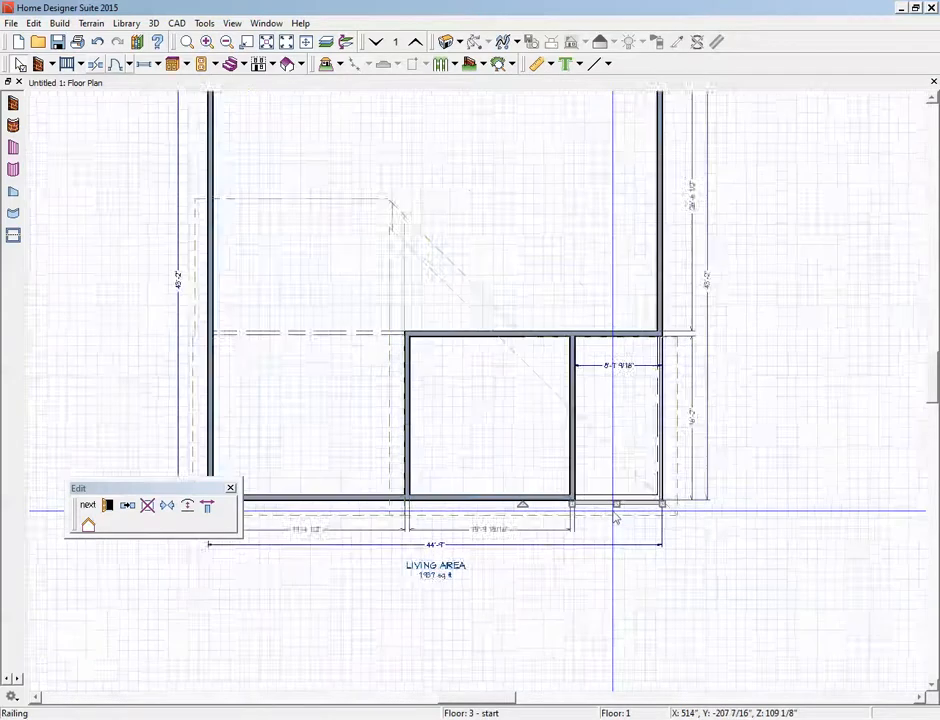
pyautogui.moveTo(474, 497); pyautogui.dragTo(494, 473)
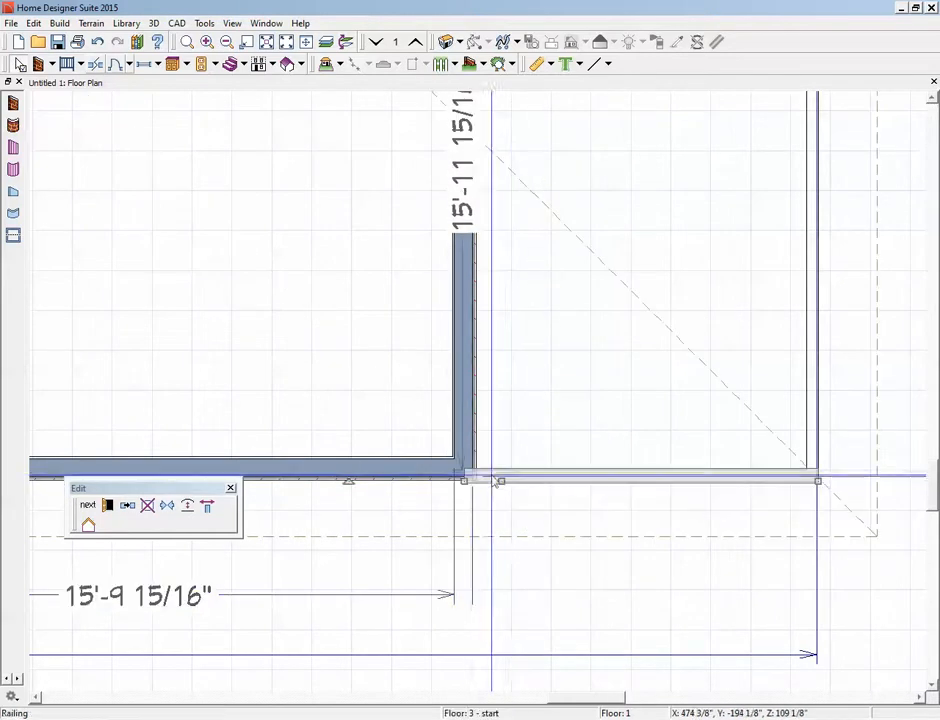
pyautogui.click(498, 493)
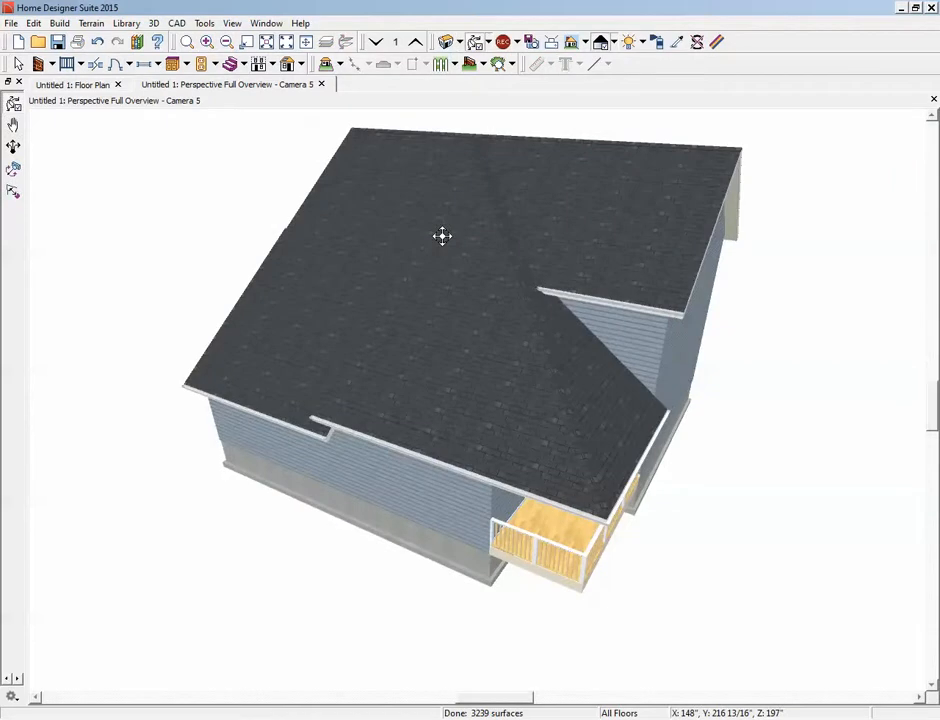
# Inspect the roof over the new room and porch in a perspective full overview, and return to the whole floor plan
pyautogui.moveTo(348, 339); pyautogui.dragTo(331, 324)
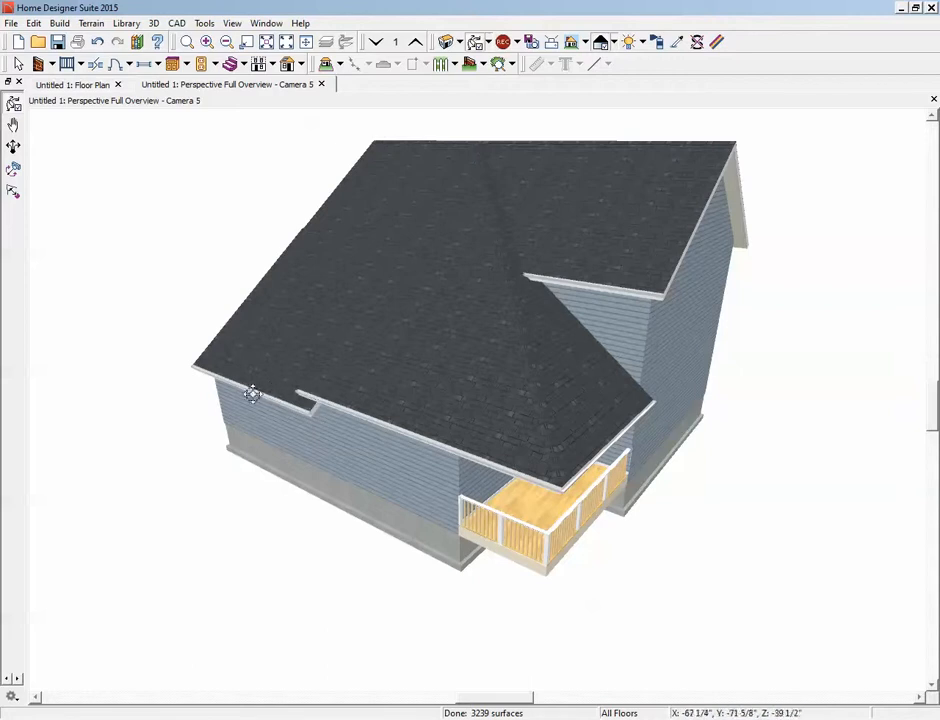
pyautogui.hotkey('ctrl', 'Tab')
pyautogui.scroll(2, 790, 246)
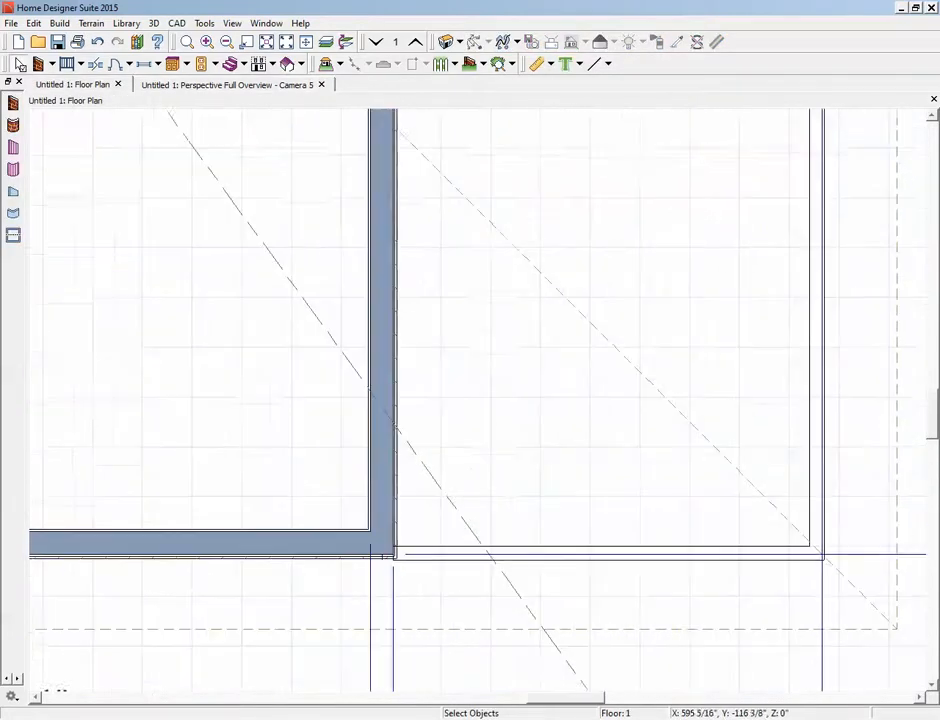
pyautogui.scroll(4, 329, 341)
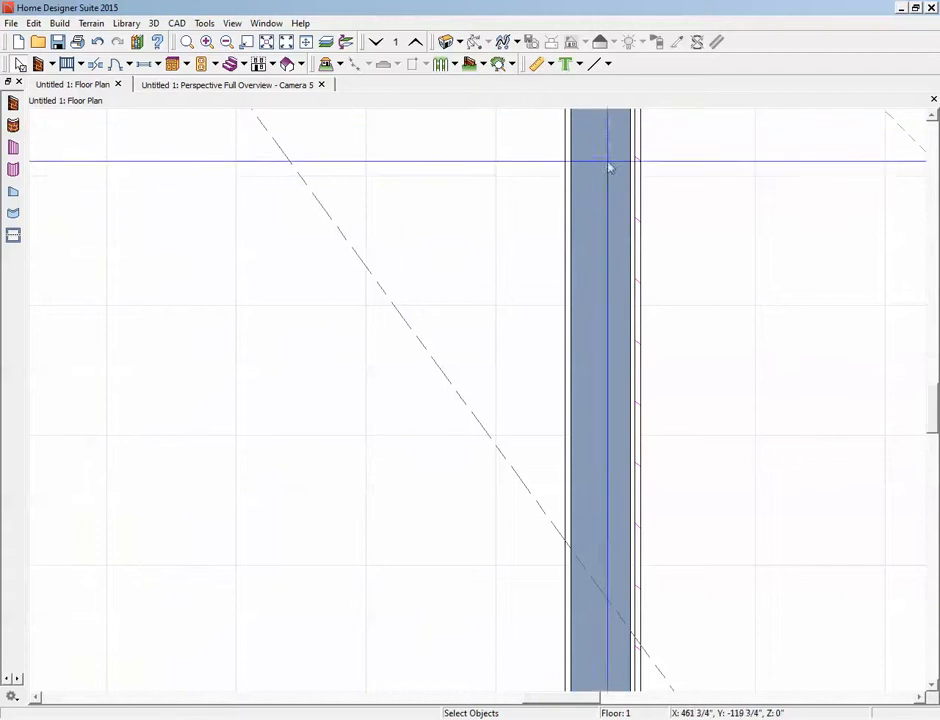
pyautogui.scroll(-4, 195, 207)
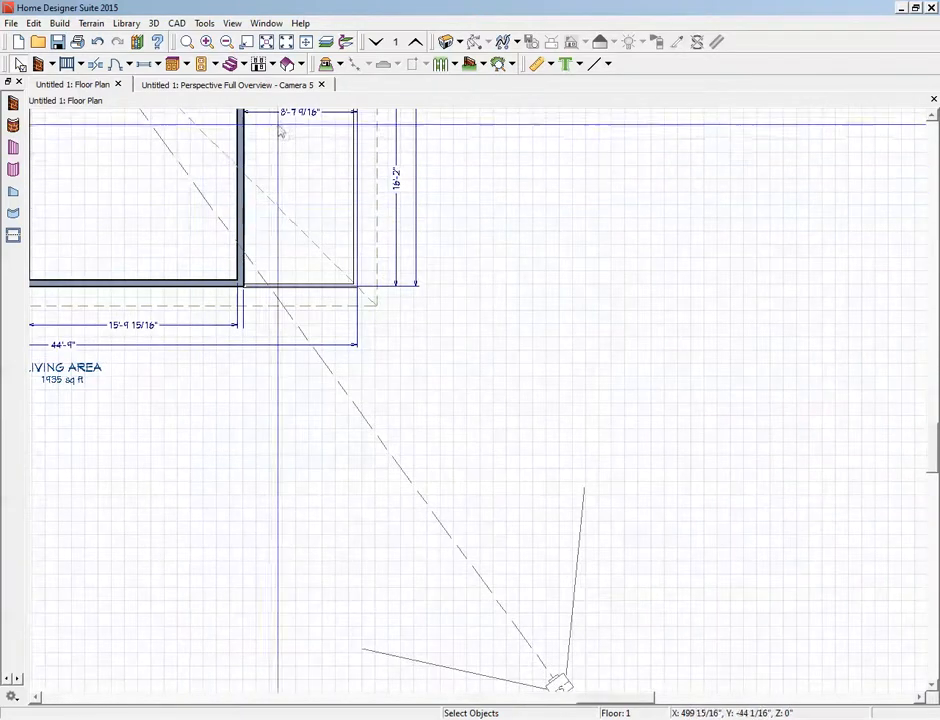
pyautogui.click(286, 41)
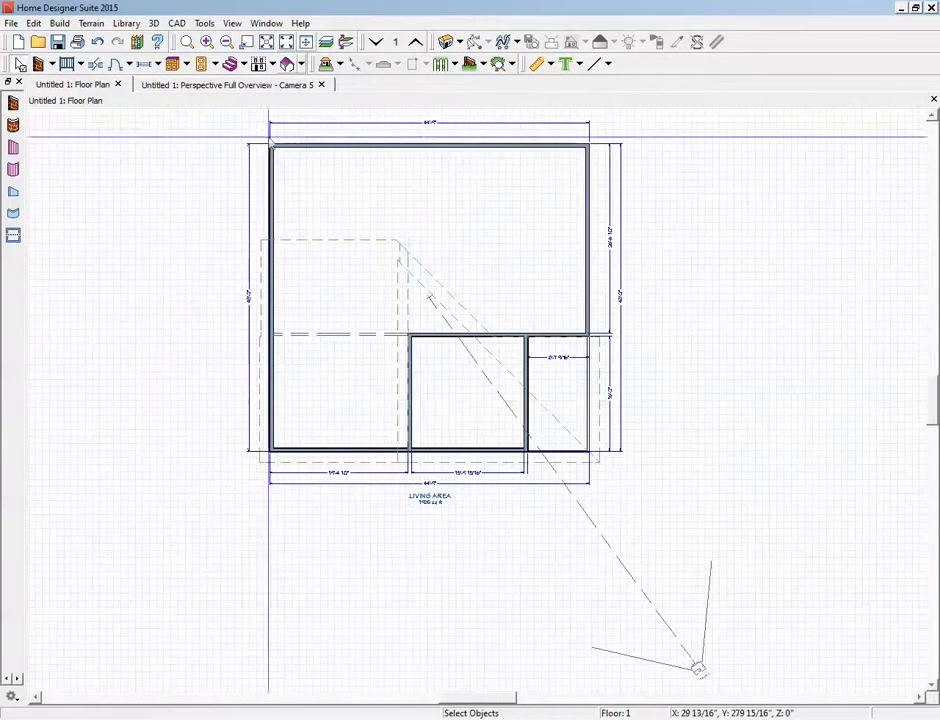
# Review the south wing room's structure heights and open the porch's room specification, leaving both rooms unchanged
pyautogui.scroll(1, 405, 390)
pyautogui.scroll(1, 405, 390)
pyautogui.doubleClick(311, 378)
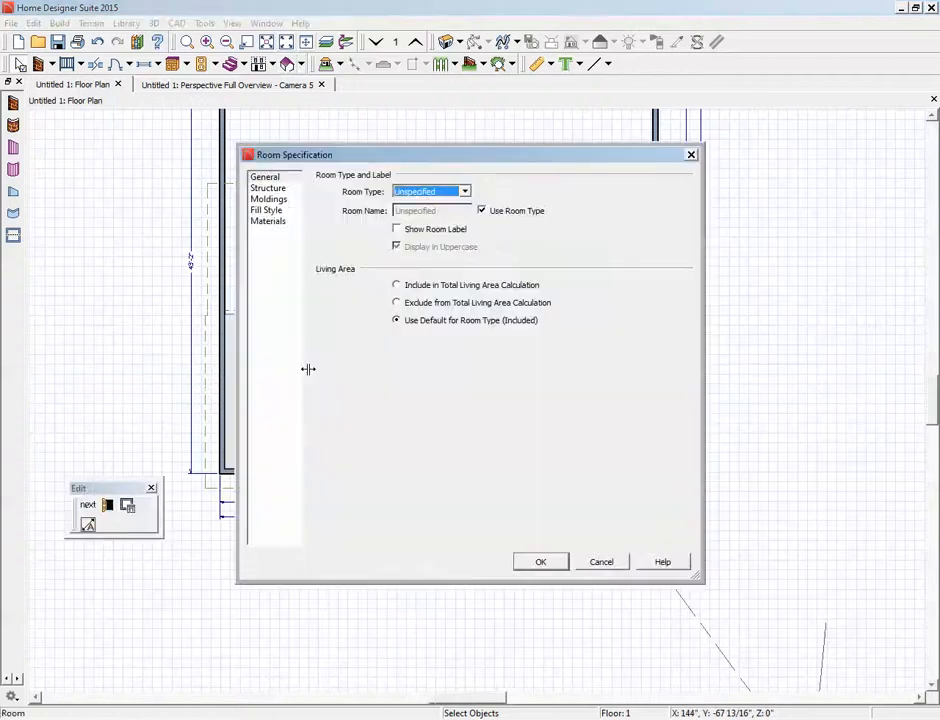
pyautogui.click(268, 188)
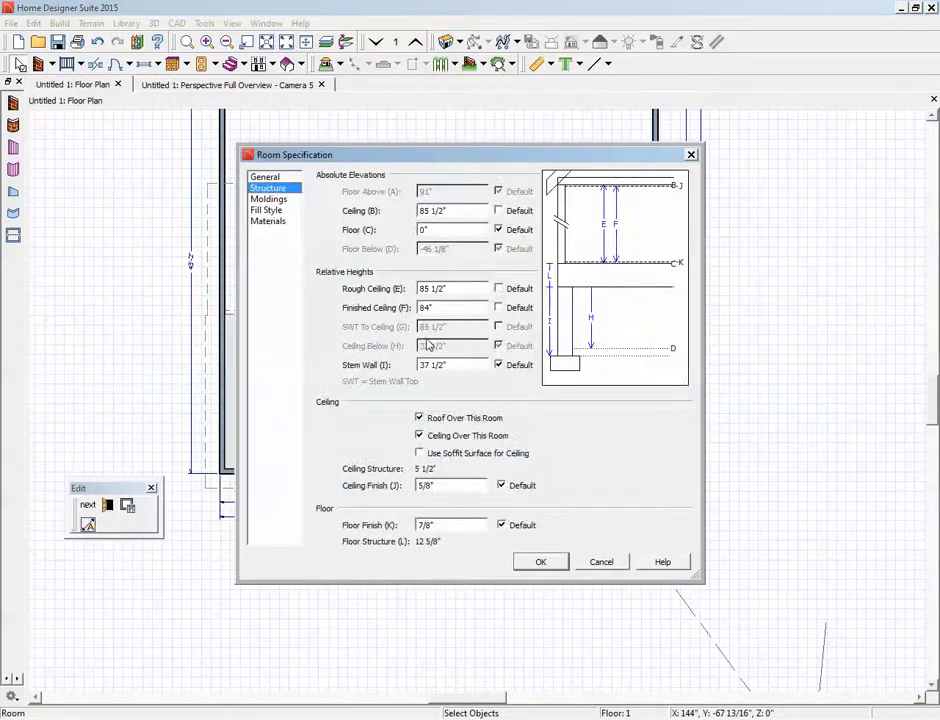
pyautogui.click(600, 562)
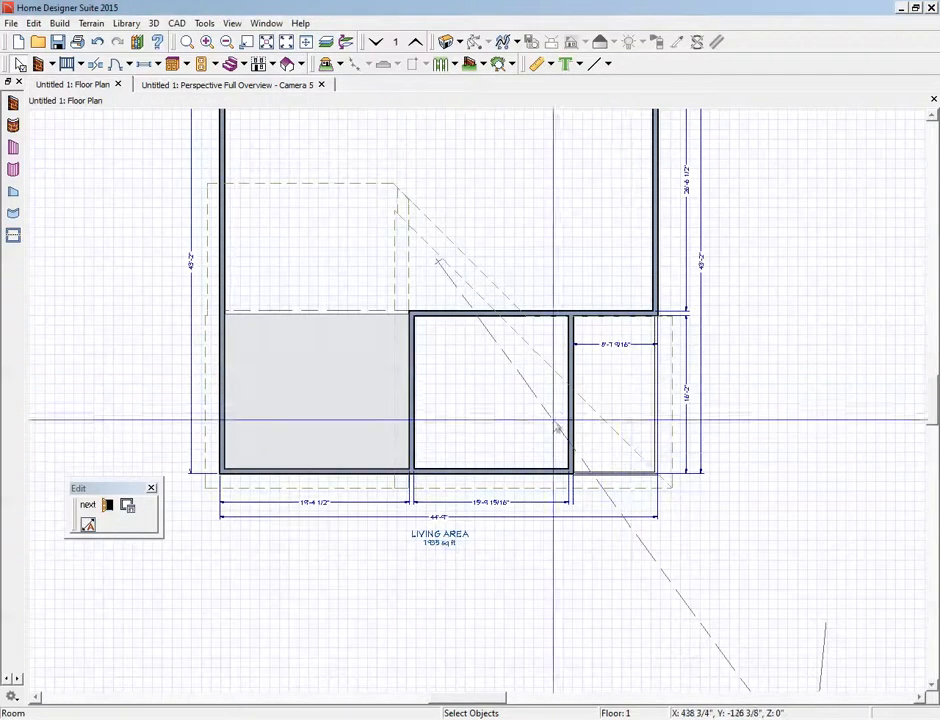
pyautogui.click(619, 385)
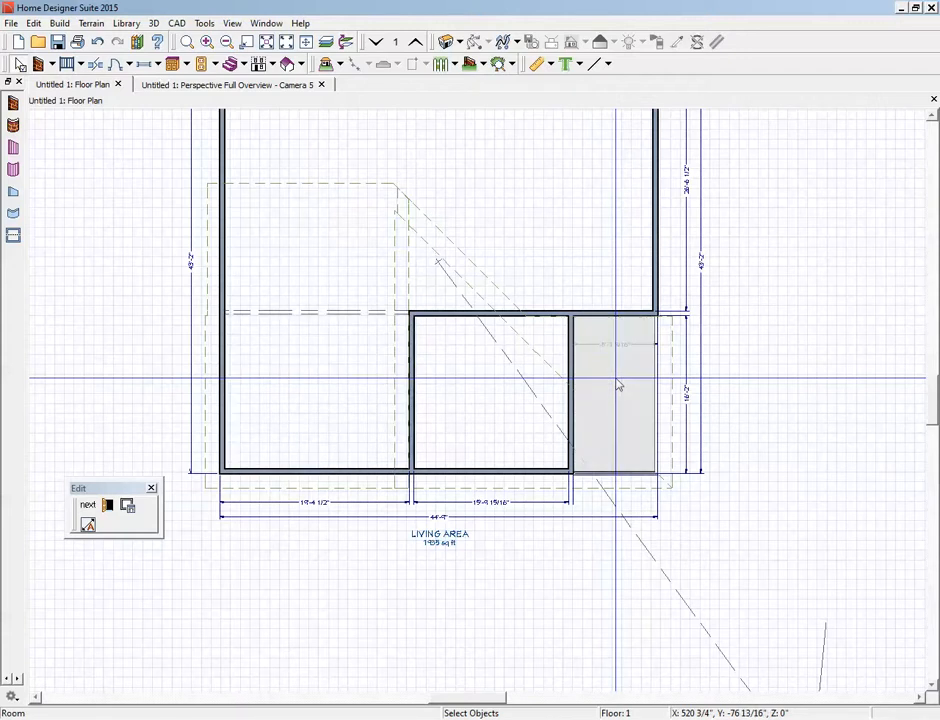
pyautogui.doubleClick(619, 385)
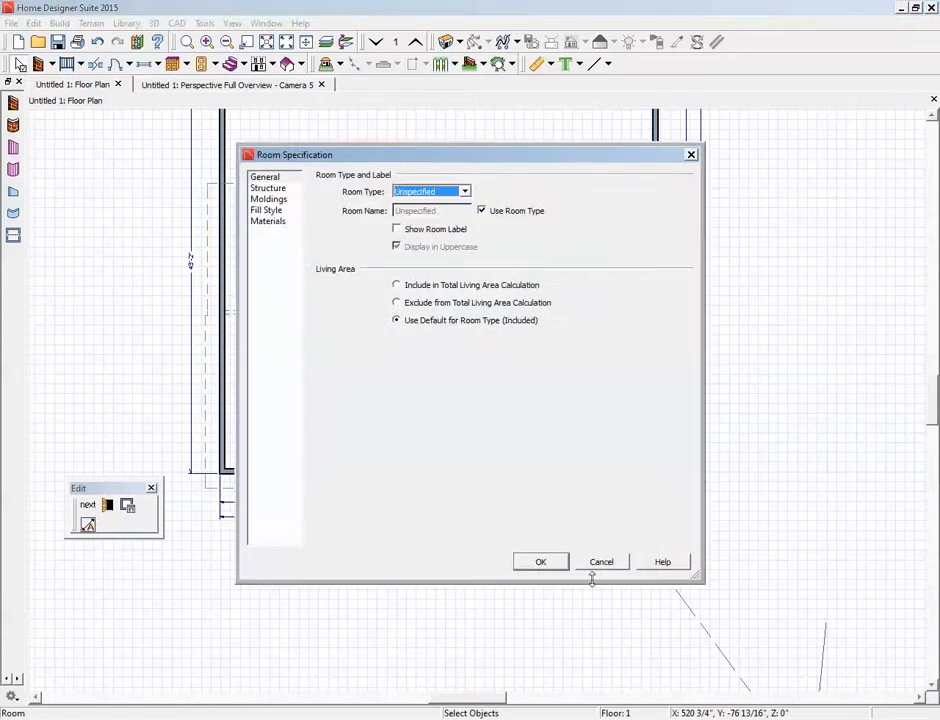
pyautogui.click(599, 561)
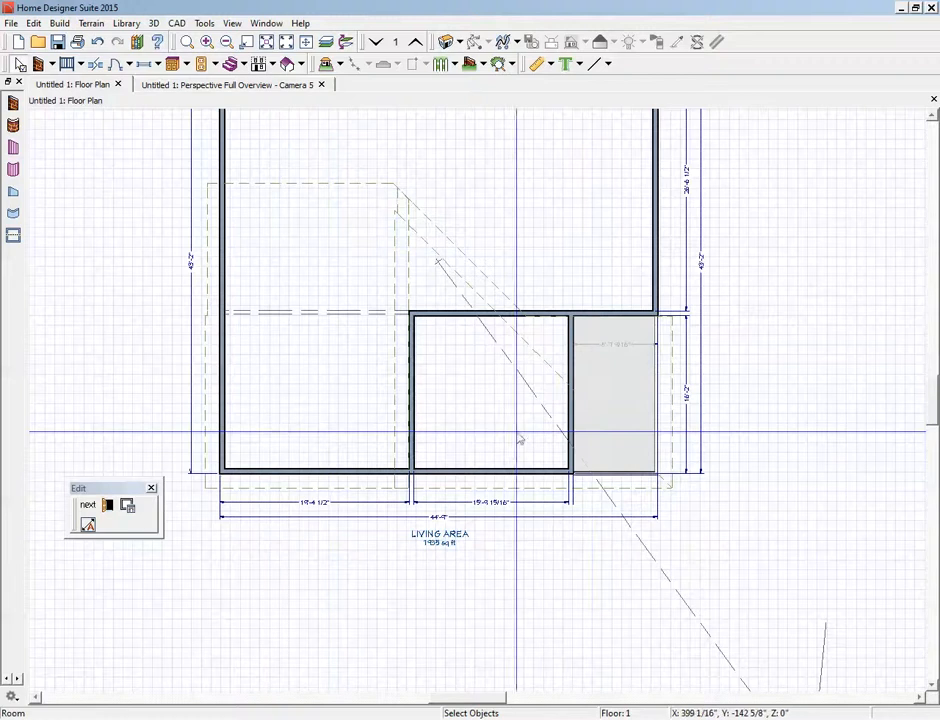
# Assign the Porch room type to the southeast railed area, set its finished ceiling height to 72", and check the roof in the perspective overview
pyautogui.doubleClick(607, 385)
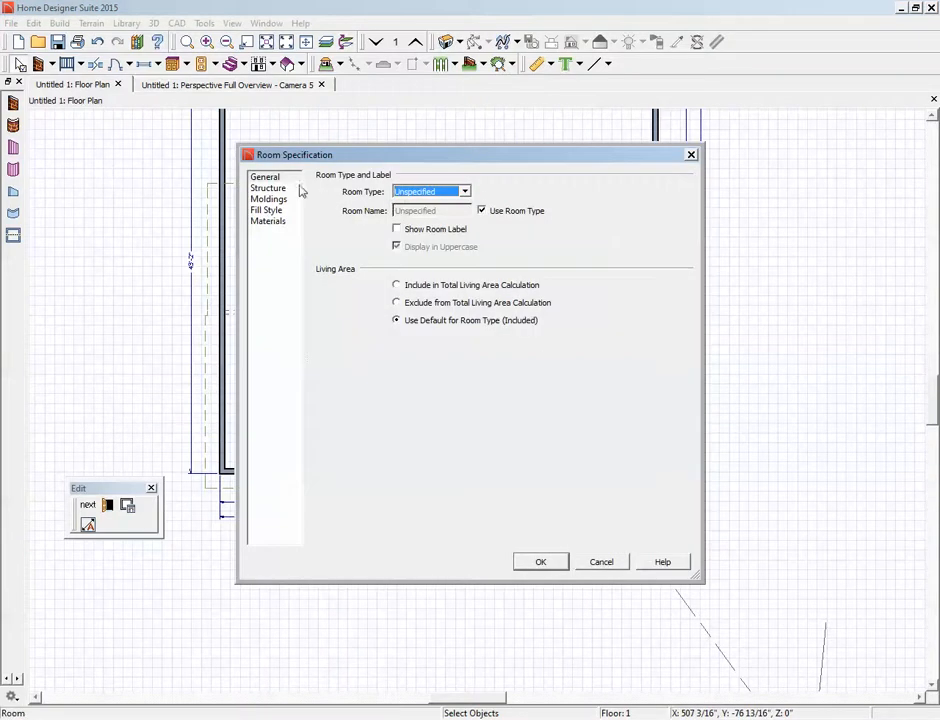
pyautogui.click(464, 192)
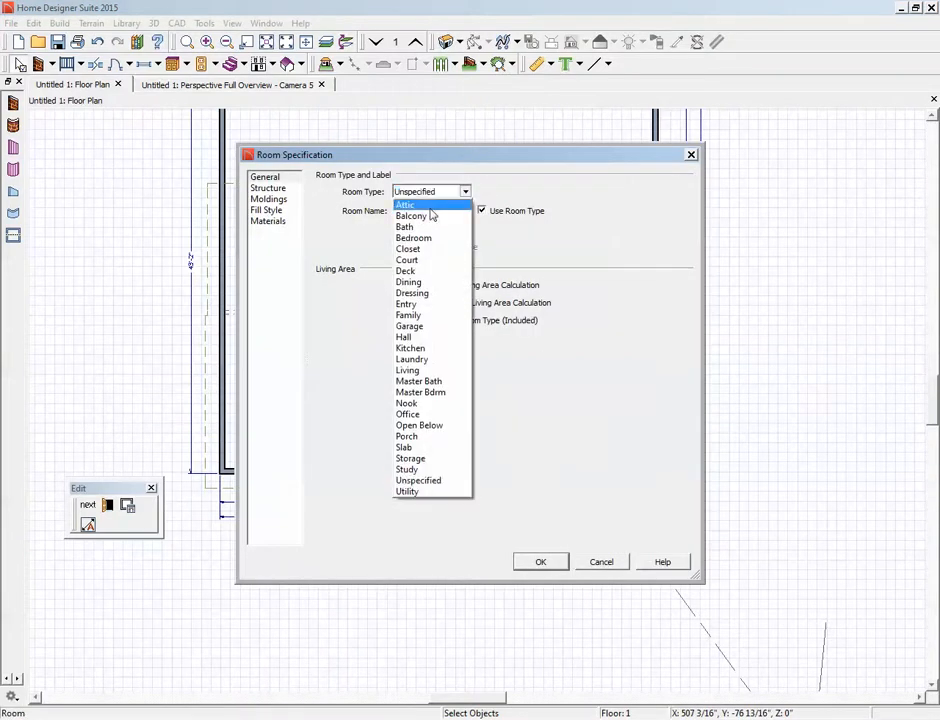
pyautogui.click(430, 436)
pyautogui.click(270, 188)
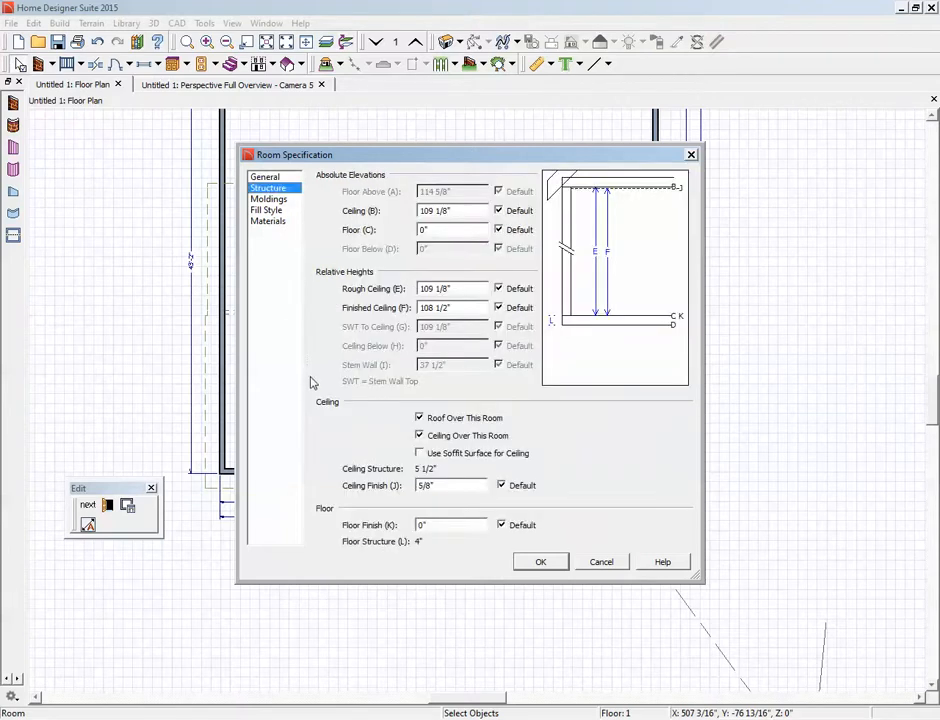
pyautogui.click(502, 312)
pyautogui.click(474, 311)
pyautogui.write('72')
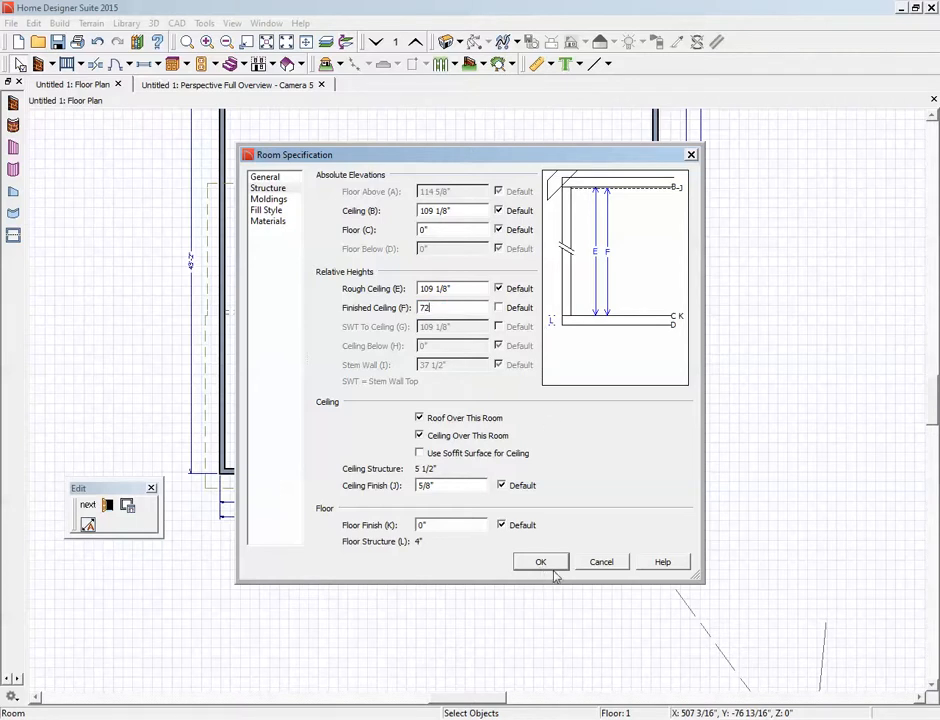
pyautogui.click(540, 562)
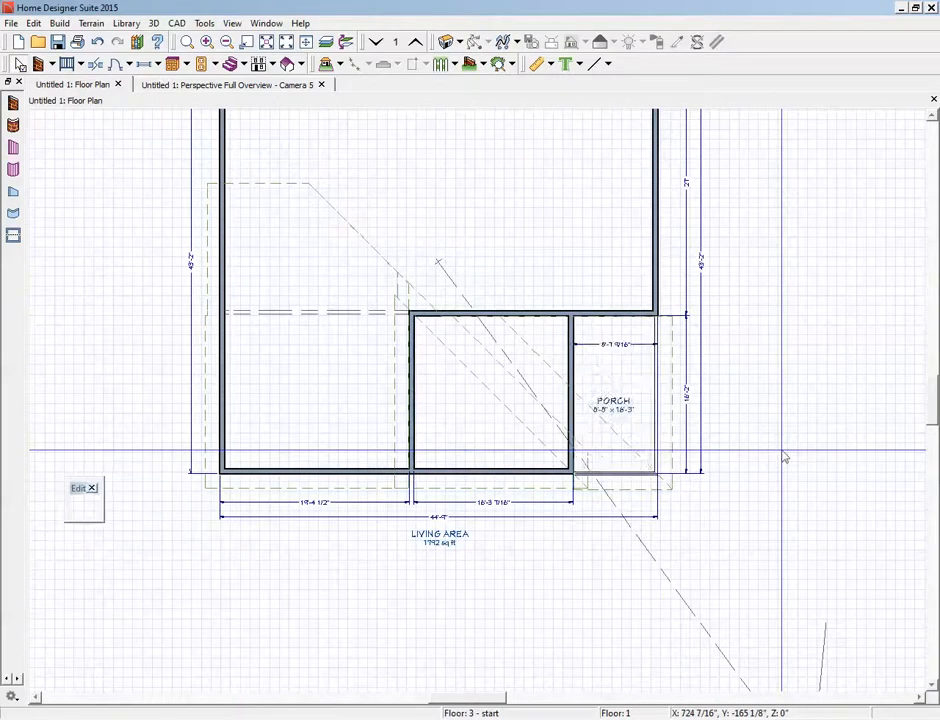
pyautogui.hotkey('ctrl', 'Tab')
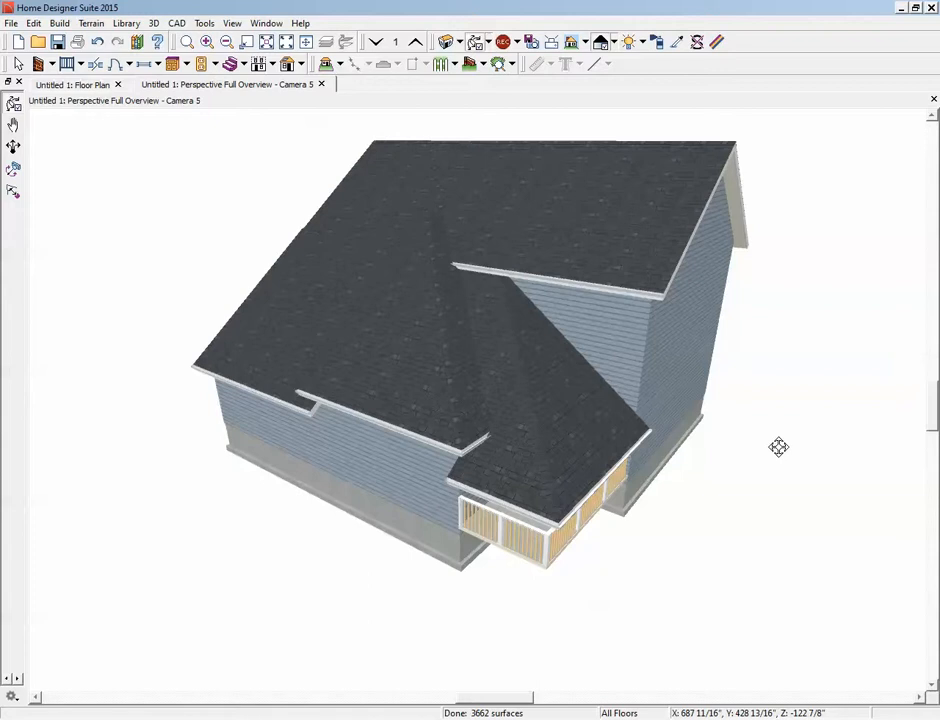
pyautogui.click(72, 84)
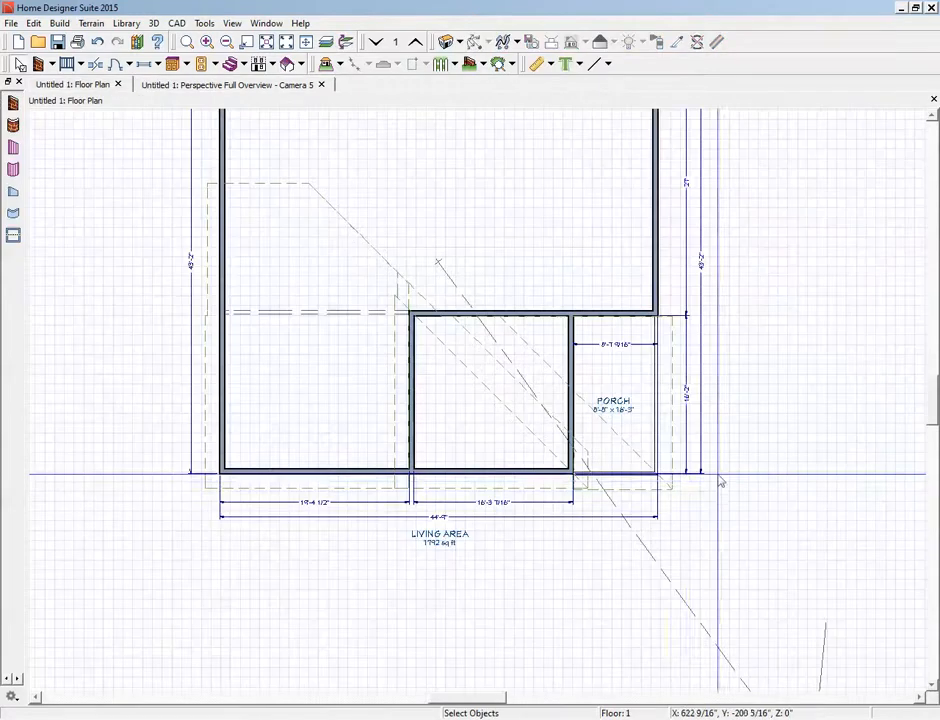
# Make the exterior wall between the new room and the porch a full gable wall, and check the roof in the perspective overview
pyautogui.click(569, 400)
pyautogui.click(116, 507)
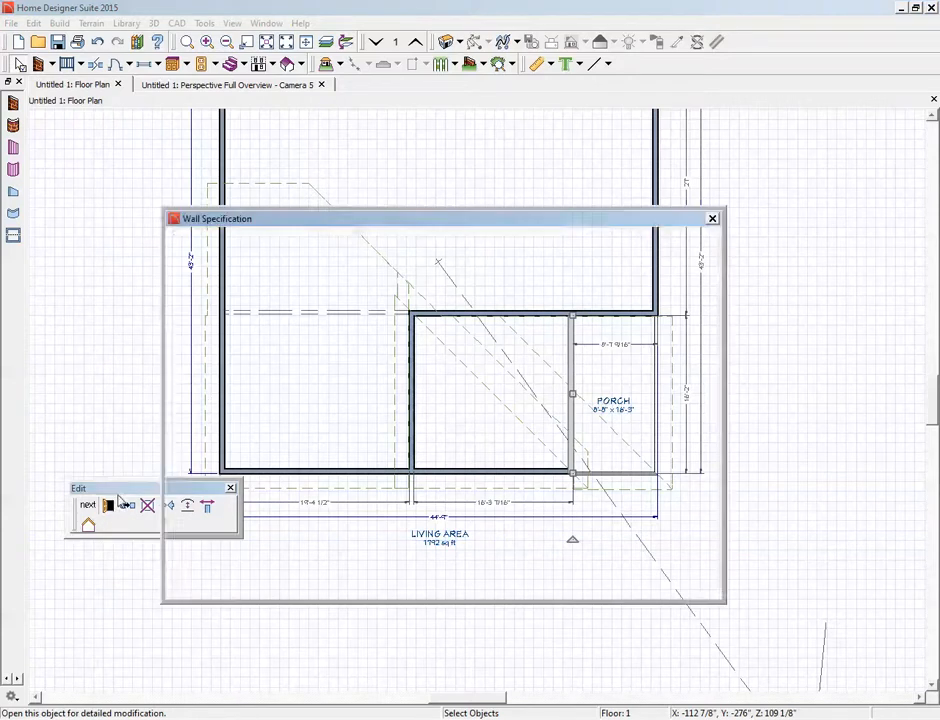
pyautogui.click(186, 252)
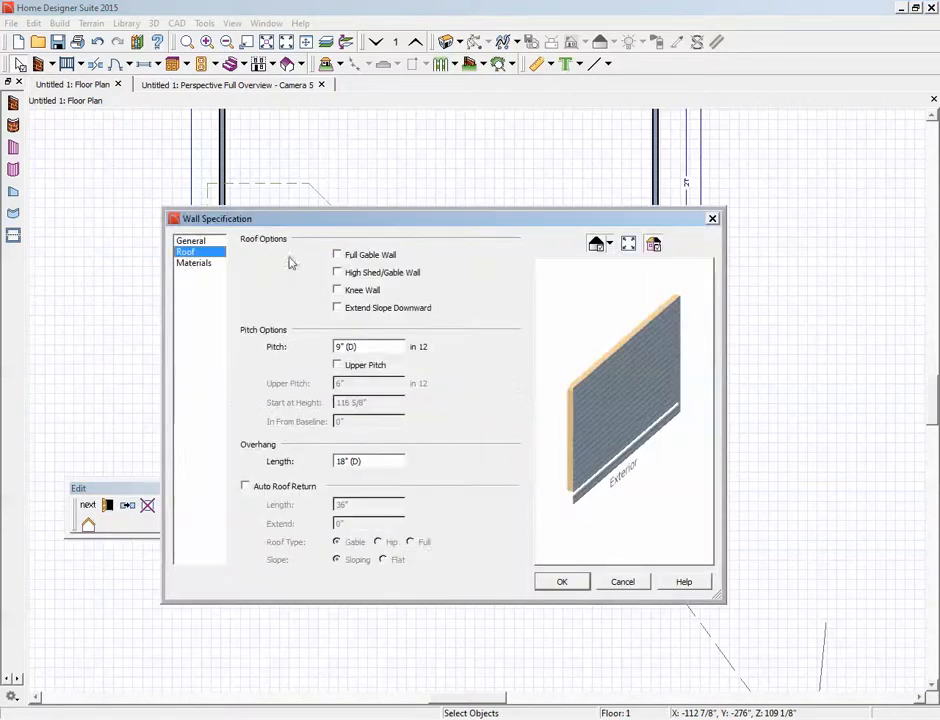
pyautogui.click(338, 255)
pyautogui.click(563, 582)
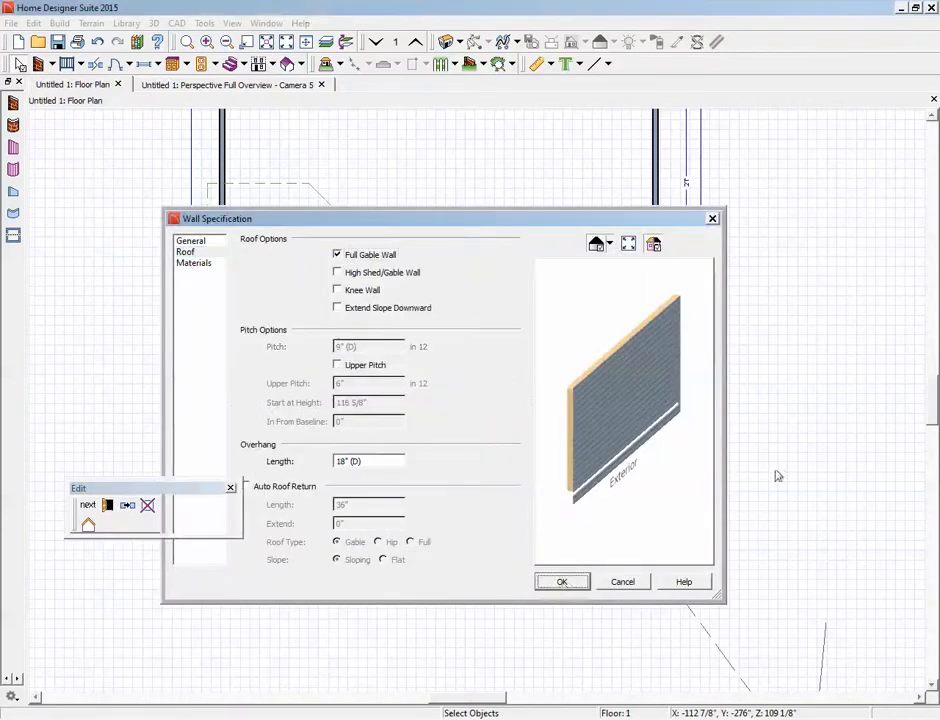
pyautogui.hotkey('ctrl', 'Tab')
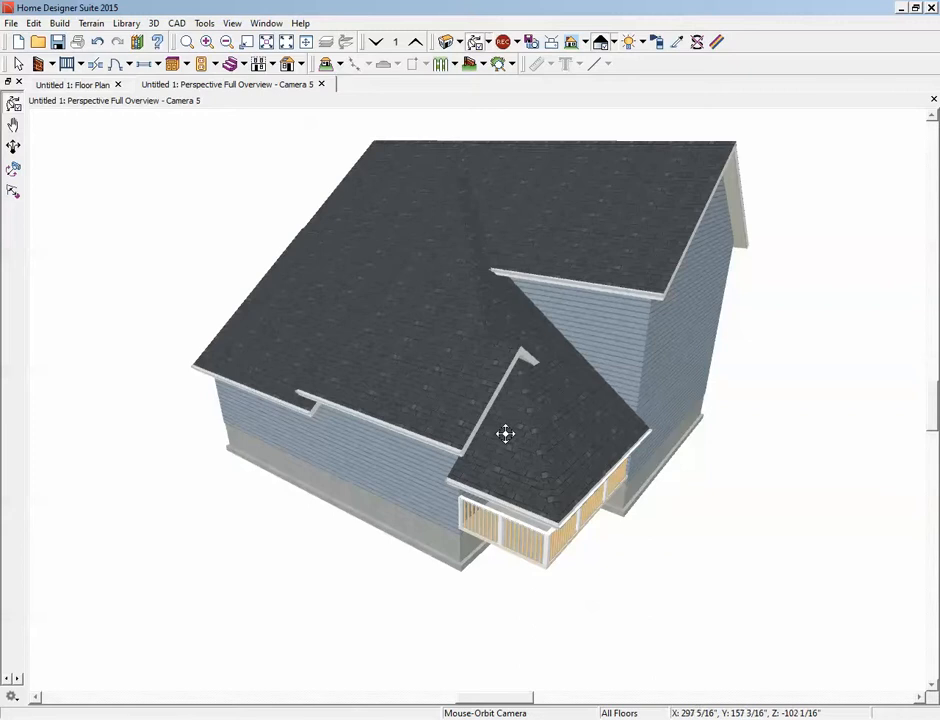
pyautogui.hotkey('ctrl', 'Tab')
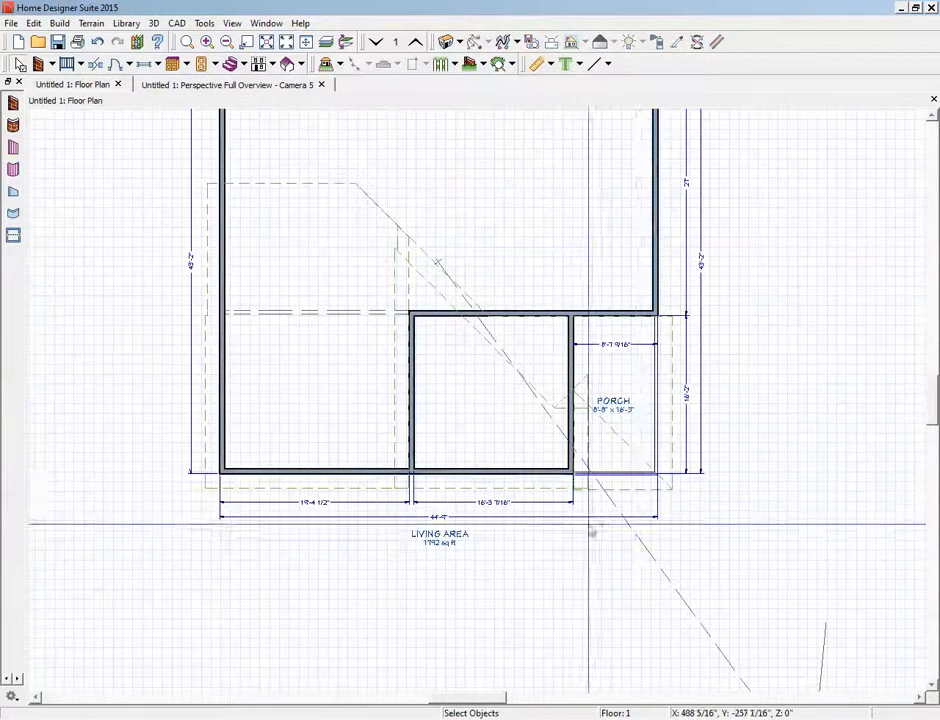
# Set the roof pitch over the porch's south railing to 3 in 12
pyautogui.click(631, 483)
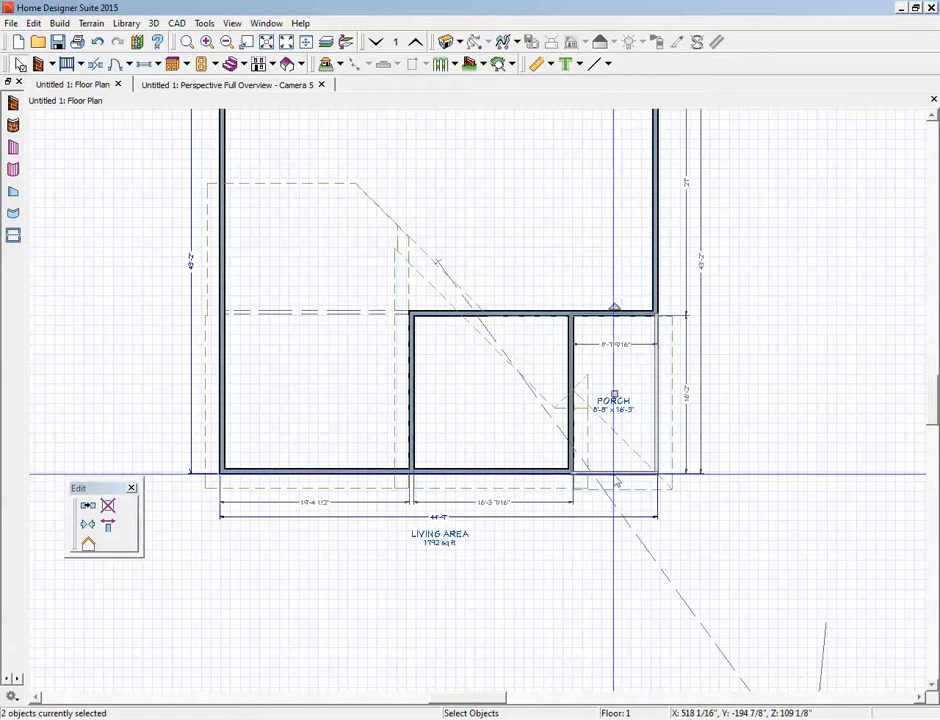
pyautogui.click(615, 482)
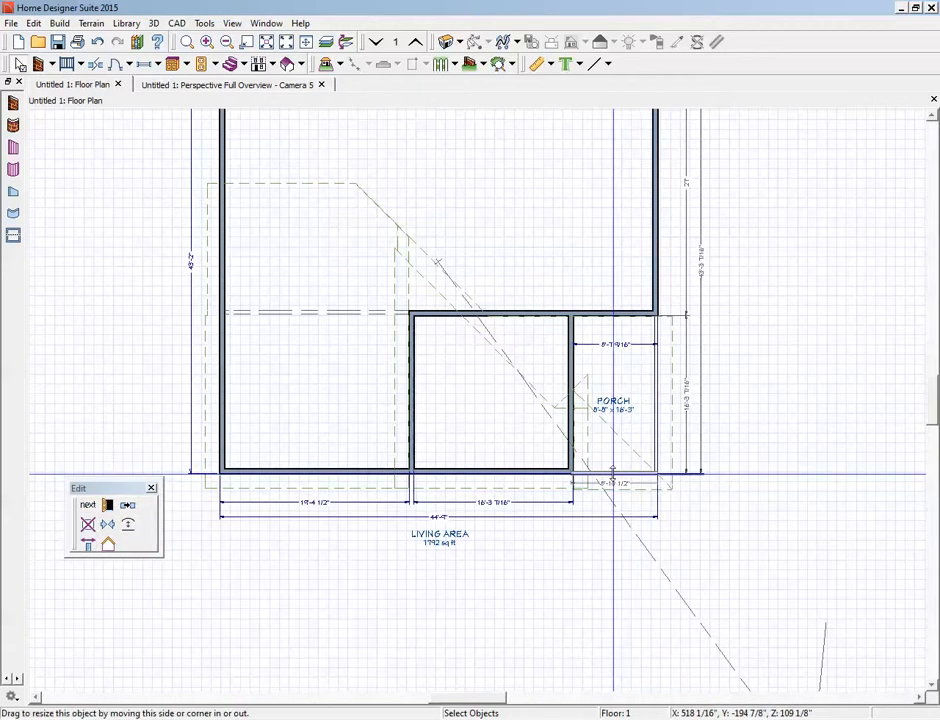
pyautogui.click(117, 502)
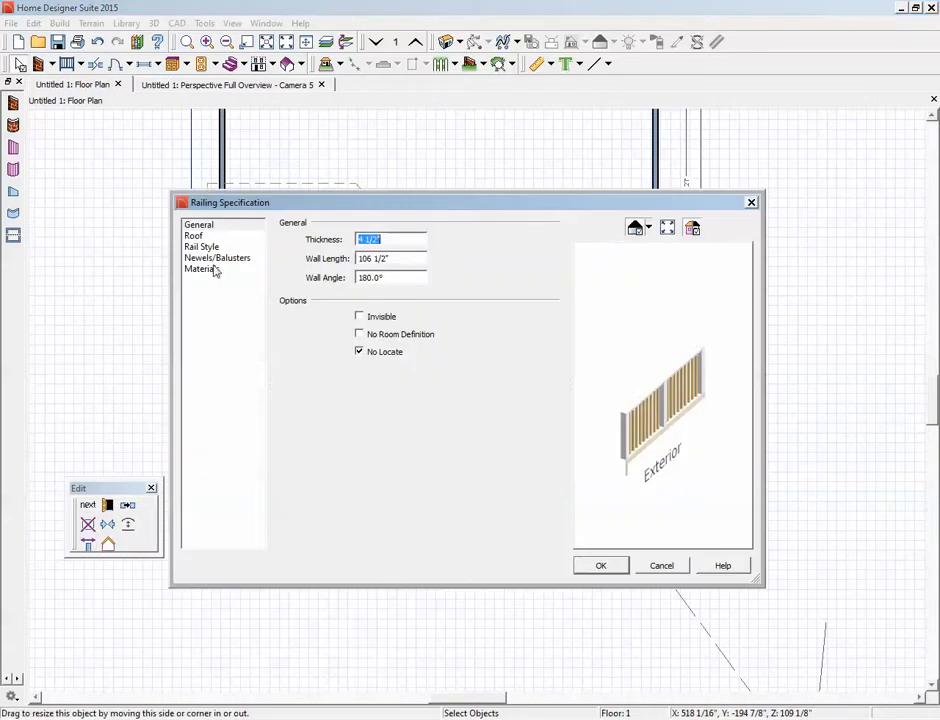
pyautogui.click(196, 236)
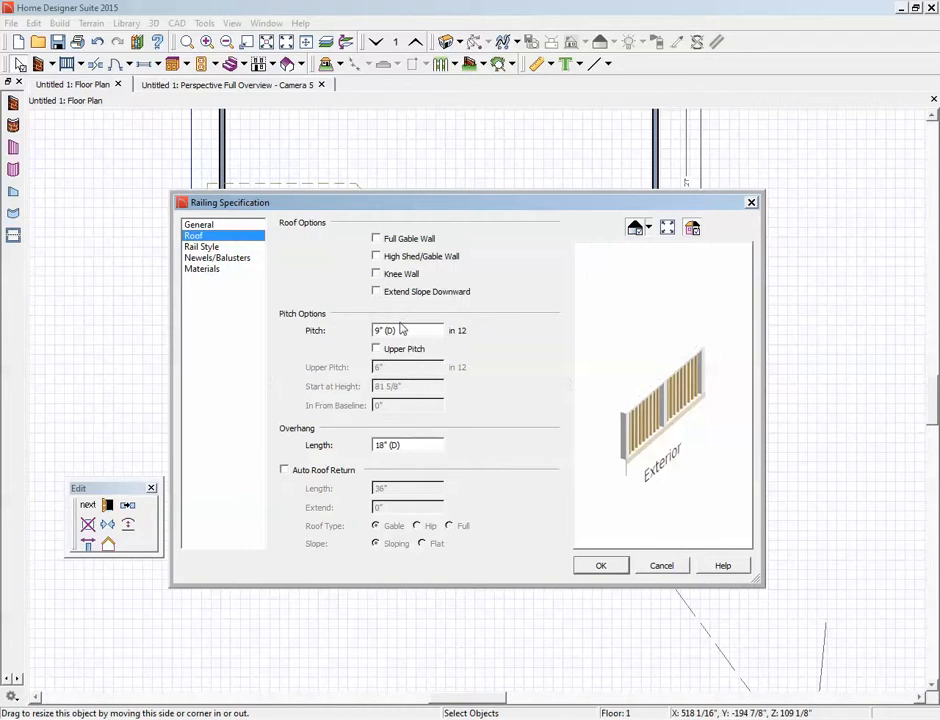
pyautogui.moveTo(401, 329); pyautogui.dragTo(320, 330)
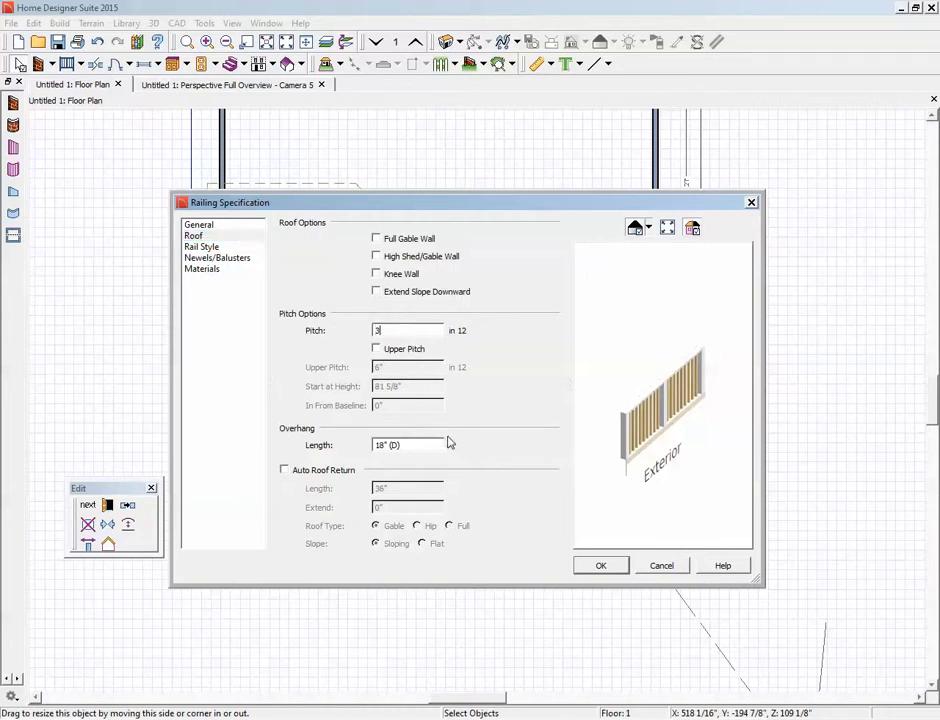
pyautogui.click(599, 567)
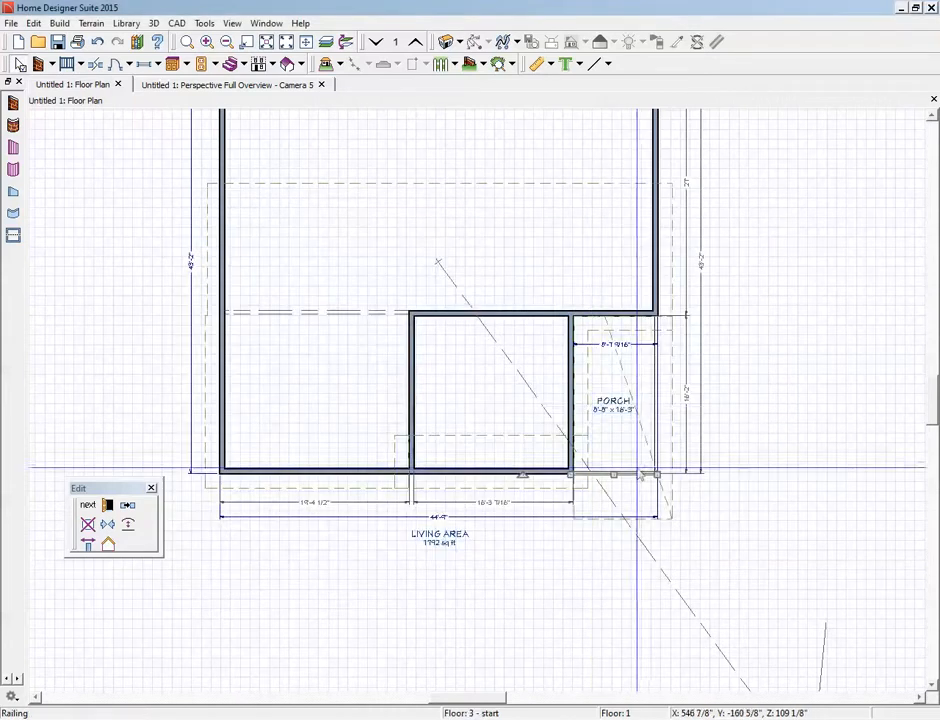
# Set the roof pitch over the porch's east railing to 3 in 12
pyautogui.click(658, 415)
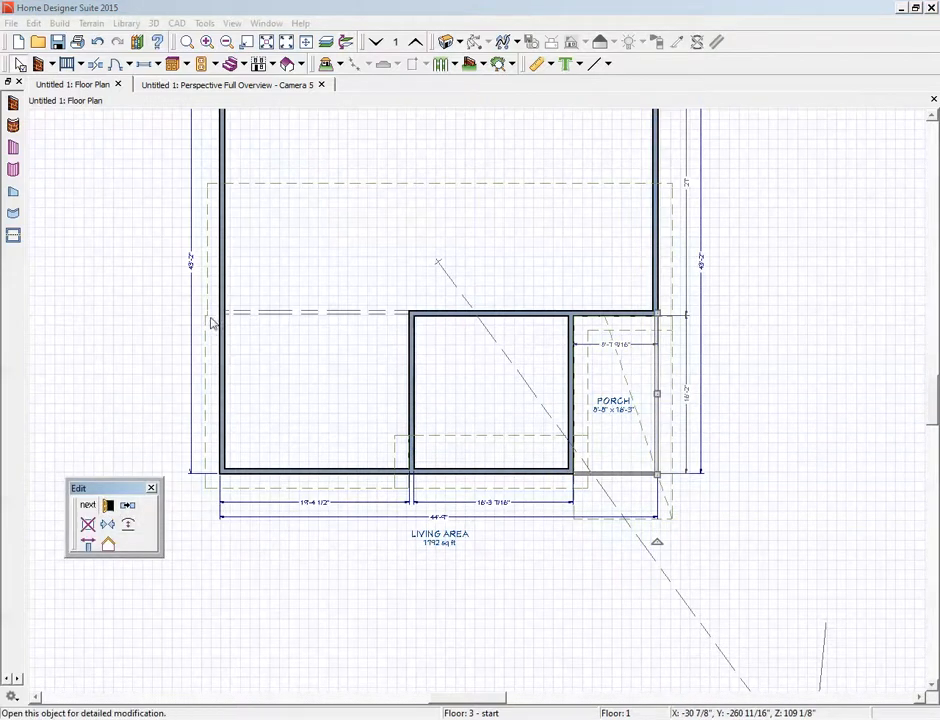
pyautogui.click(110, 507)
pyautogui.click(193, 236)
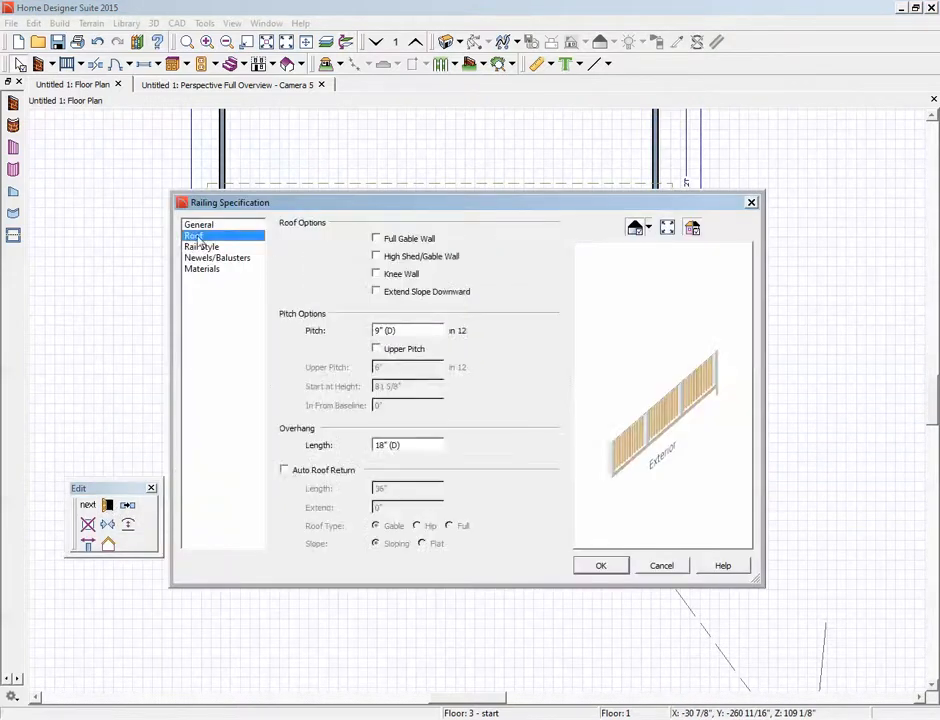
pyautogui.click(415, 327)
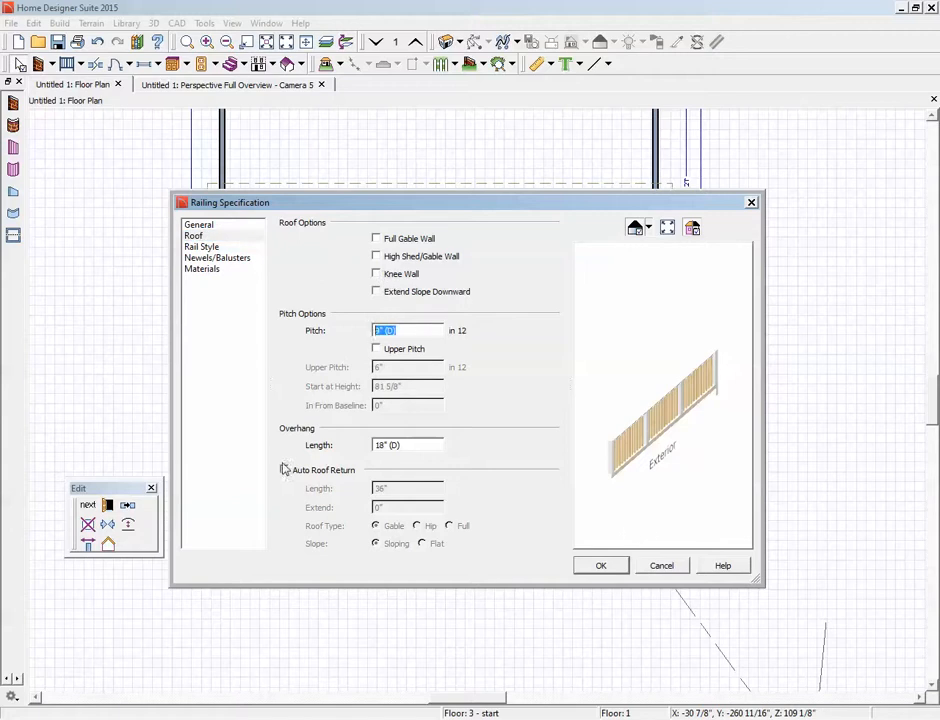
pyautogui.write('3')
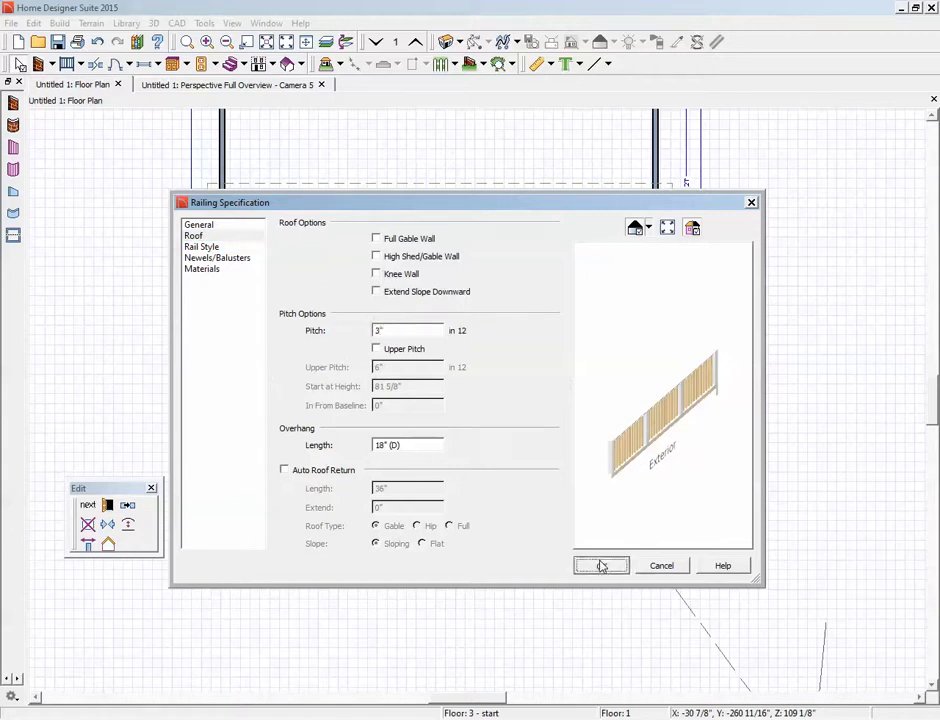
pyautogui.click(600, 565)
pyautogui.click(782, 469)
# Inspect the porch and saltbox roofs from several sides in the overview, and compare them with the house photo in the web browser
pyautogui.hotkey('ctrl', 'Tab')
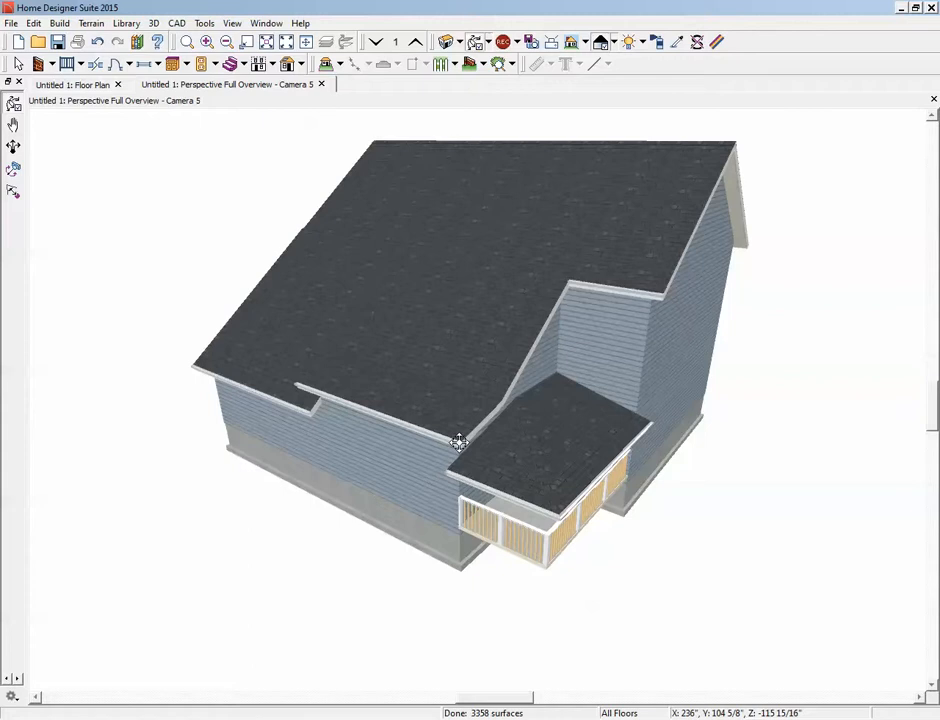
pyautogui.moveTo(455, 522); pyautogui.dragTo(396, 487)
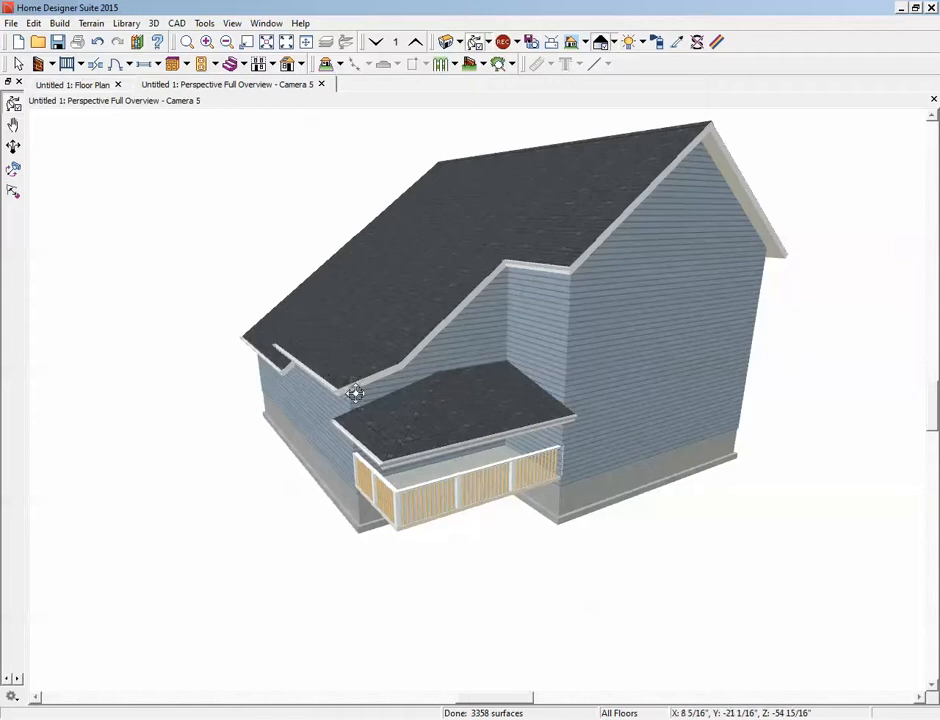
pyautogui.moveTo(323, 464); pyautogui.dragTo(296, 412)
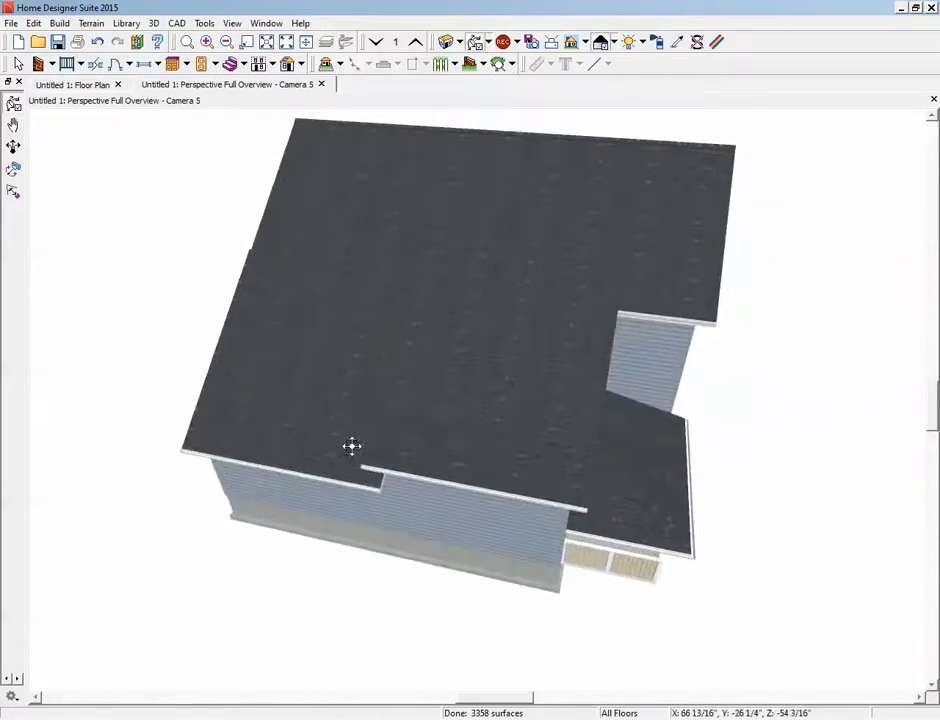
pyautogui.moveTo(552, 480); pyautogui.dragTo(462, 460)
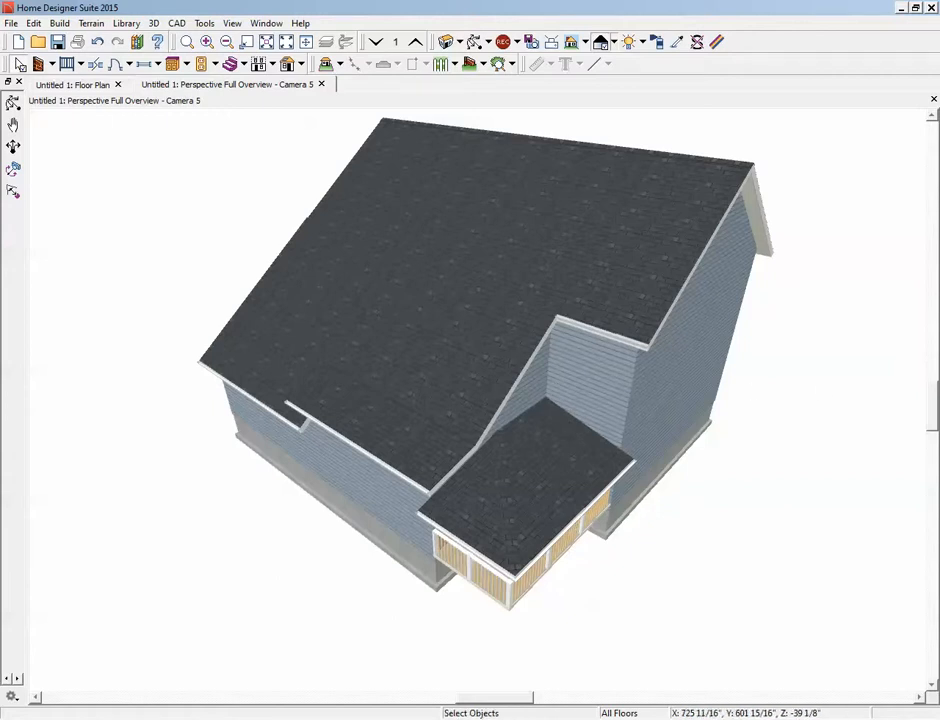
pyautogui.moveTo(939, 63); pyautogui.dragTo(499, 59)
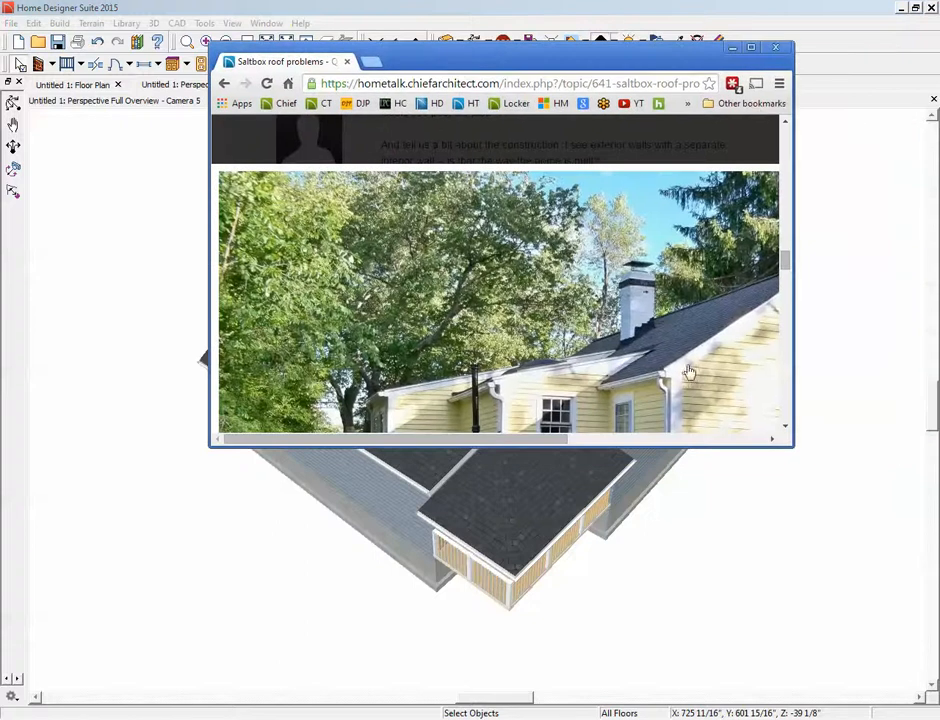
pyautogui.click(751, 48)
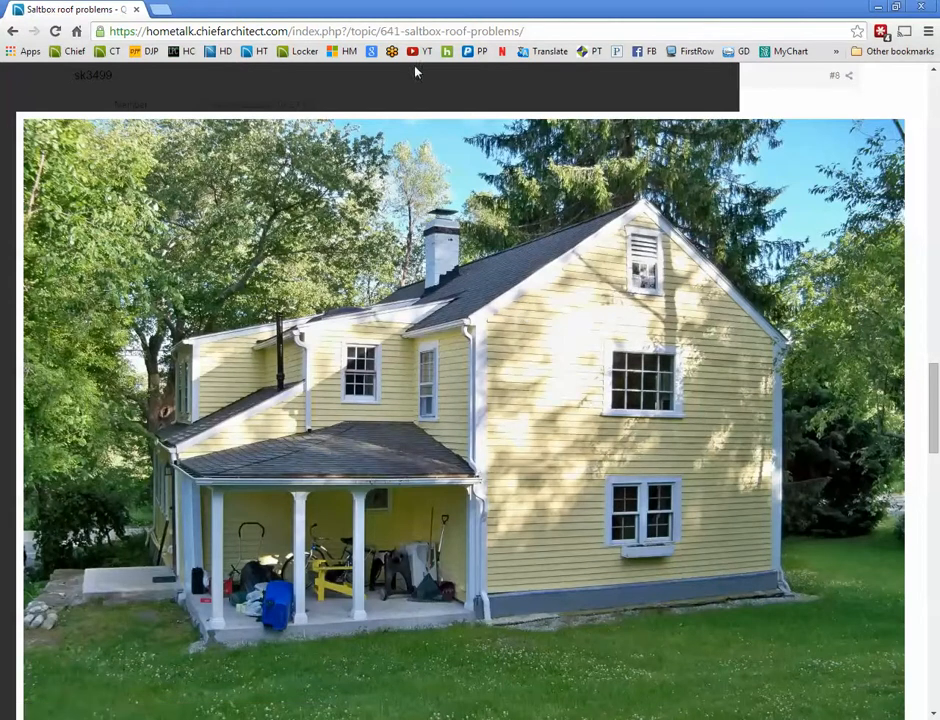
pyautogui.moveTo(462, 14); pyautogui.dragTo(939, 47)
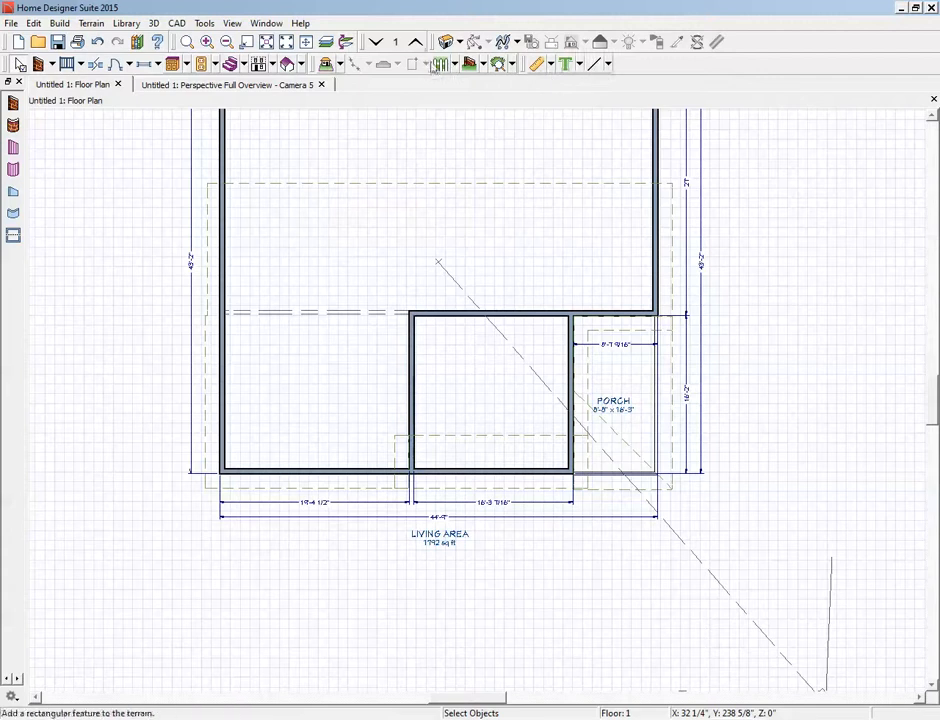
# On floor 2, draw exterior walls enclosing a room about 13'-7" by 12'-9" south of the main area at its west end
pyautogui.click(416, 43)
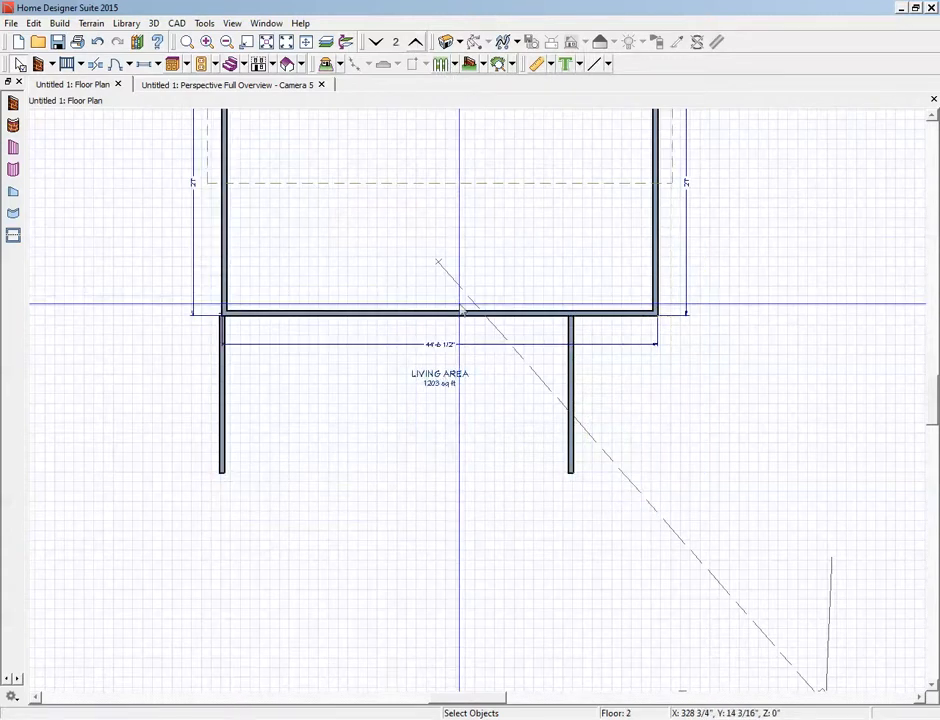
pyautogui.scroll(1, 278, 457)
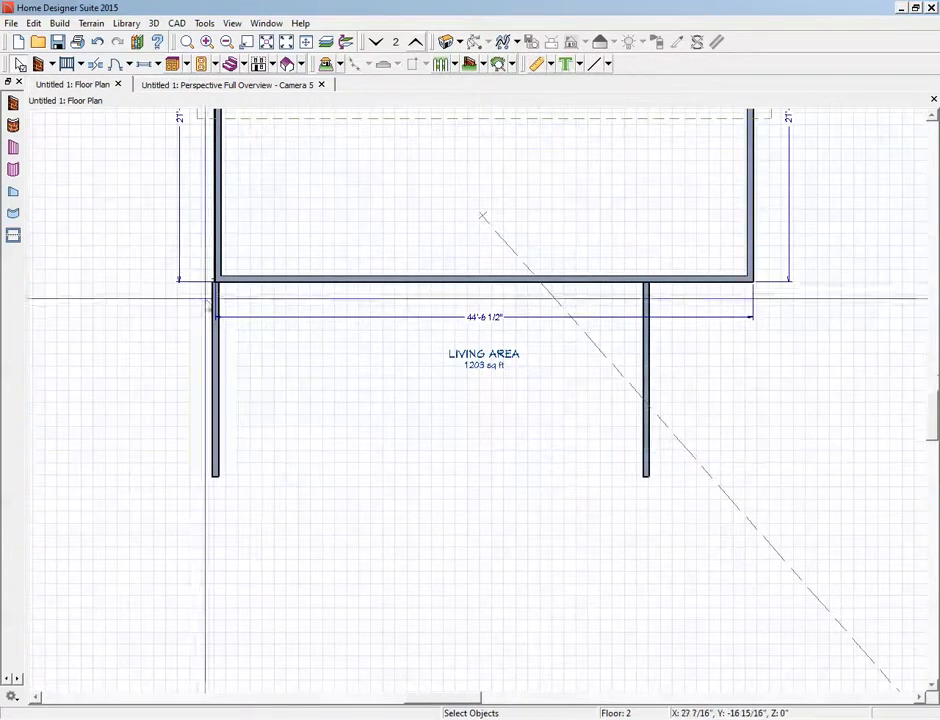
pyautogui.click(39, 63)
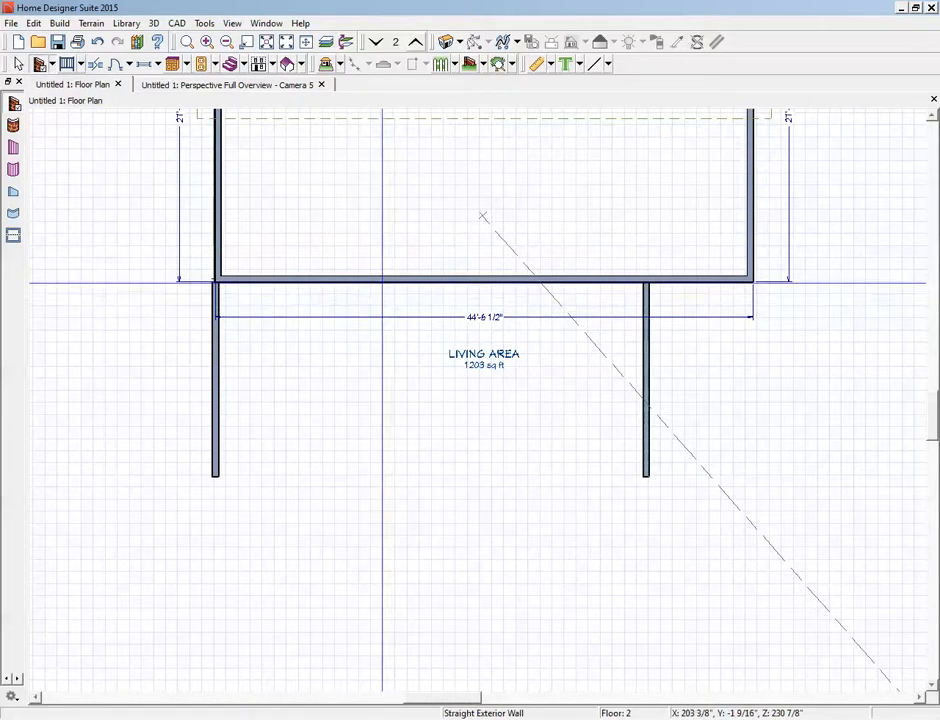
pyautogui.moveTo(381, 283)
pyautogui.mouseDown()
pyautogui.moveTo(383, 447)
pyautogui.moveTo(380, 434)
pyautogui.moveTo(264, 422)
pyautogui.moveTo(228, 421)
pyautogui.moveTo(216, 434)
pyautogui.mouseUp()
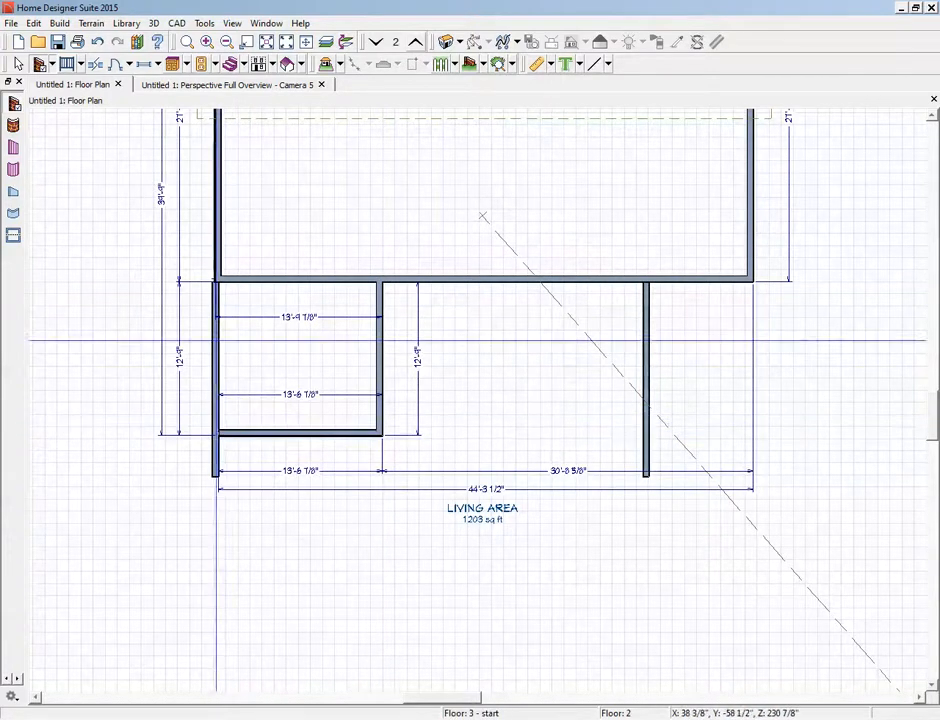
# Review the general options of the attic wall along the west side of the second-floor south room
pyautogui.rightClick(213, 340)
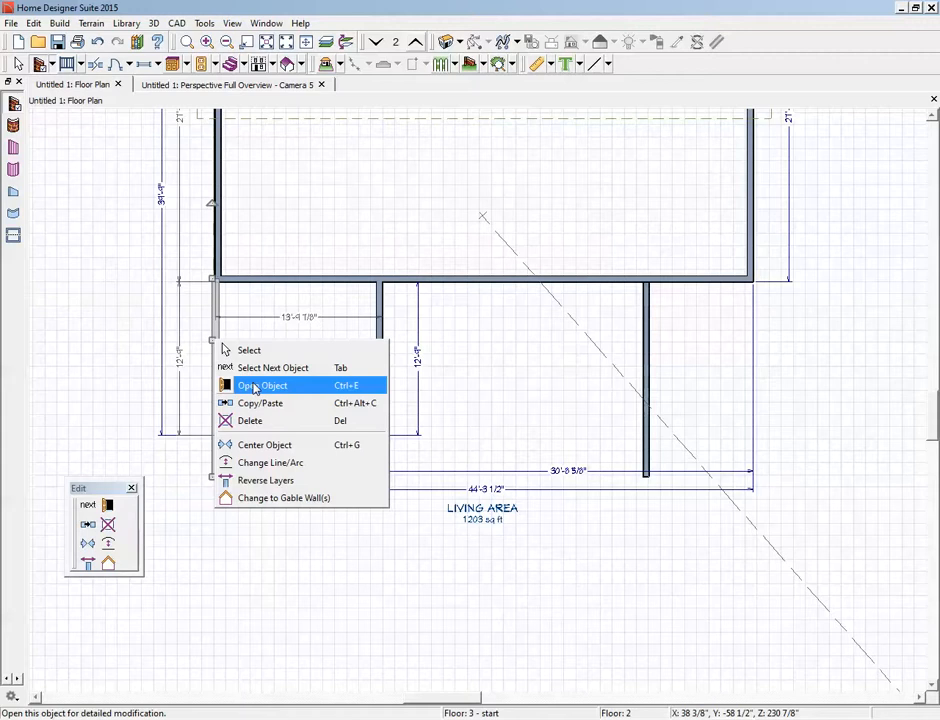
pyautogui.click(256, 386)
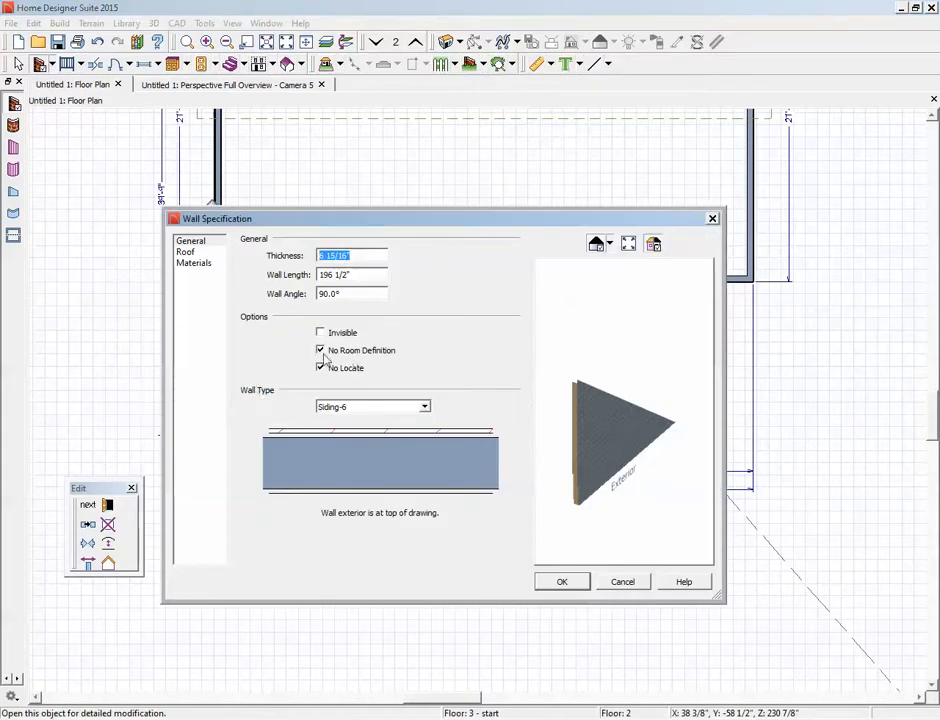
pyautogui.click(620, 581)
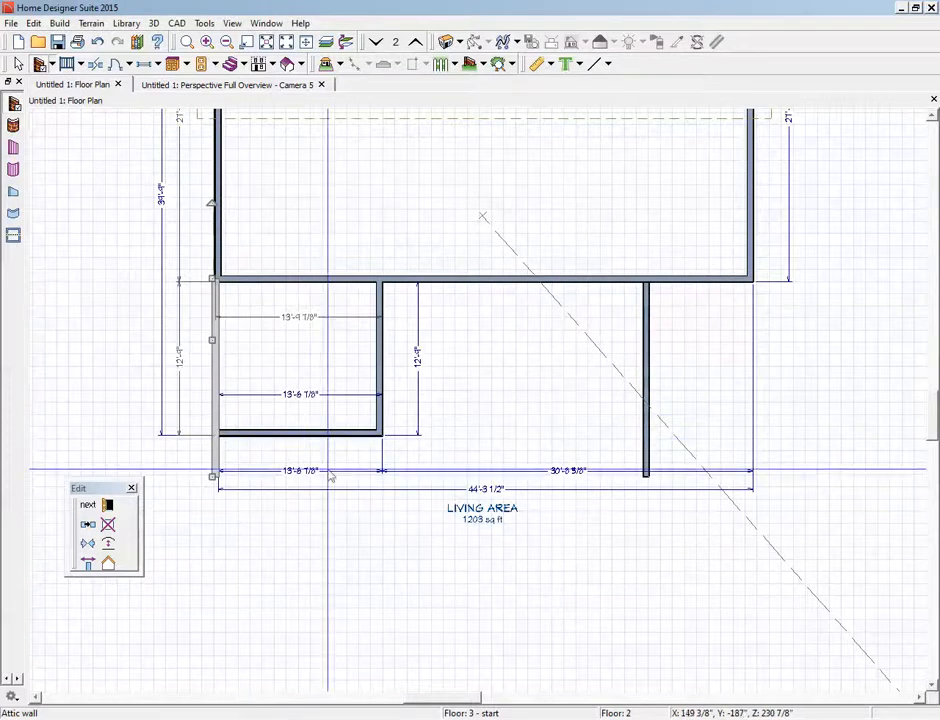
pyautogui.click(299, 518)
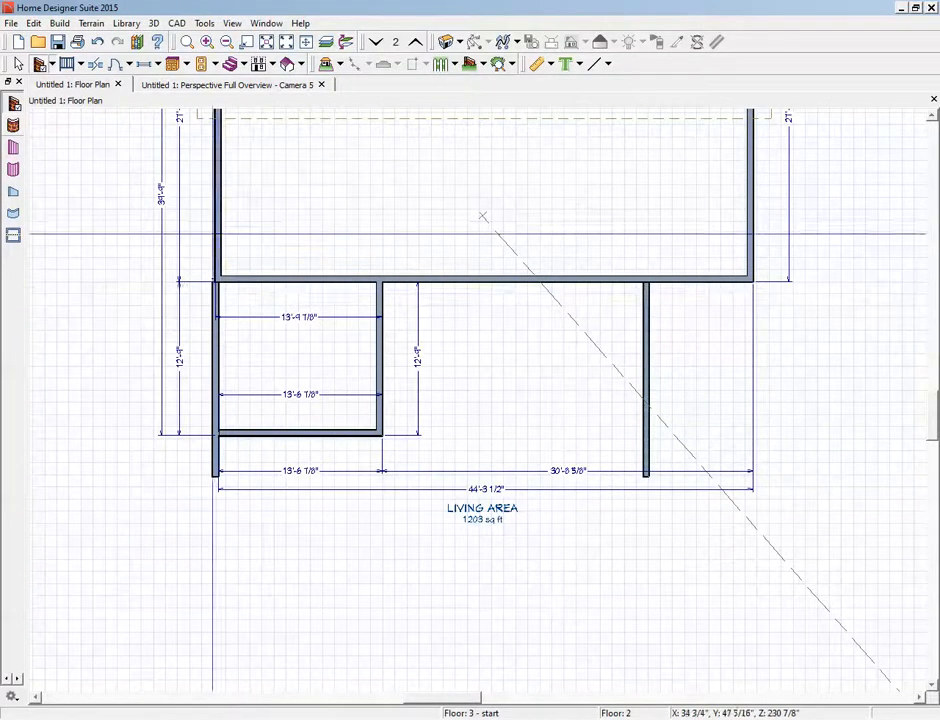
# Draw an exterior wall about 12'-9" long to close the west side of the second-floor south room
pyautogui.click(214, 234)
pyautogui.click(92, 145)
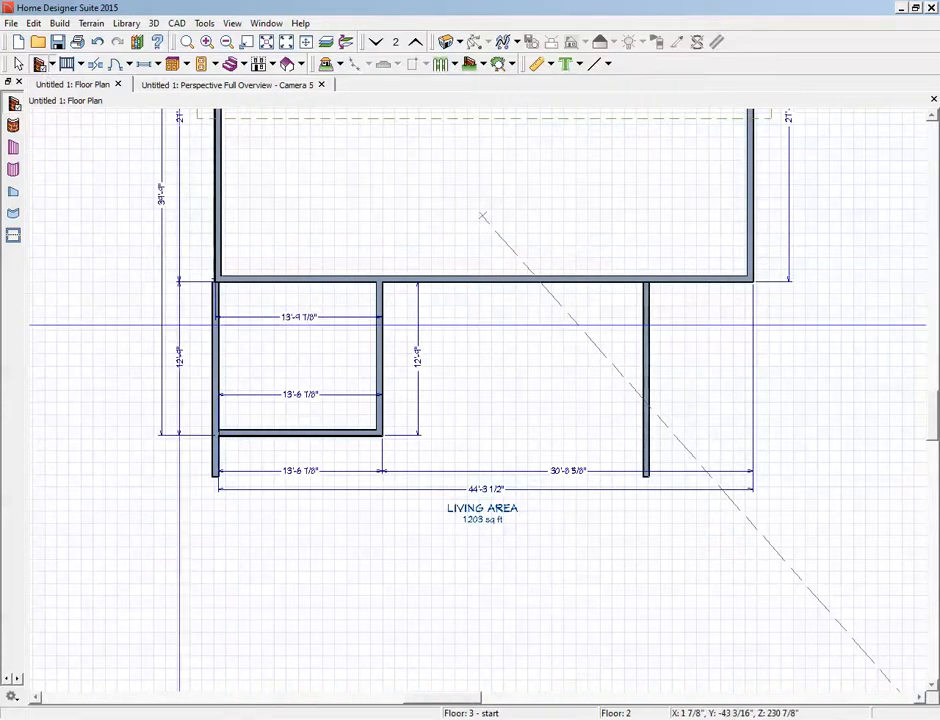
pyautogui.moveTo(213, 279); pyautogui.dragTo(227, 434)
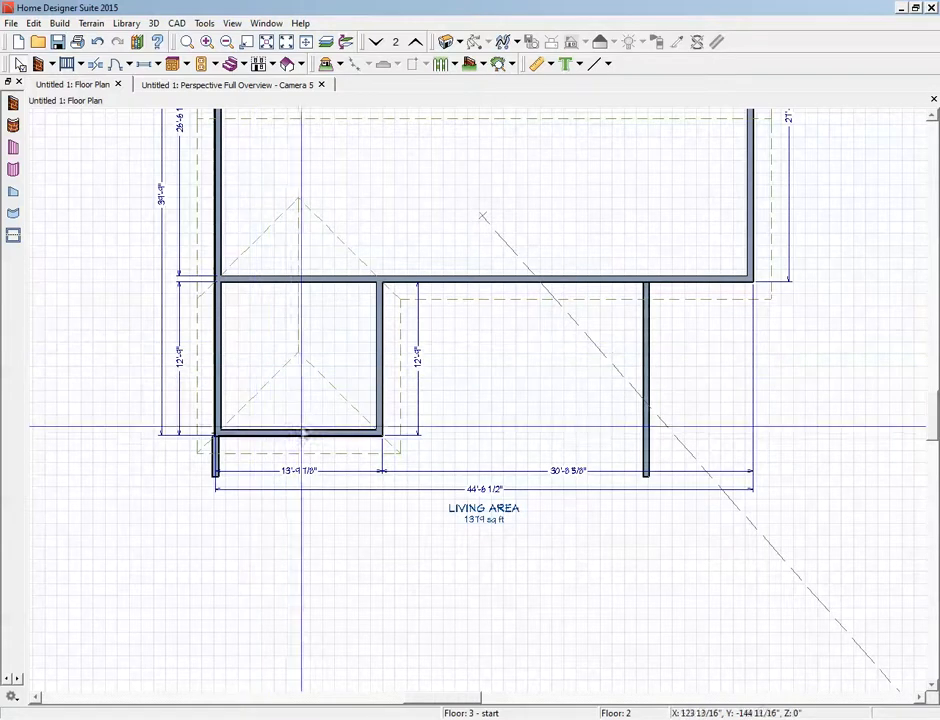
# Make the west wall of the second-floor south room a full gable wall
pyautogui.click(374, 390)
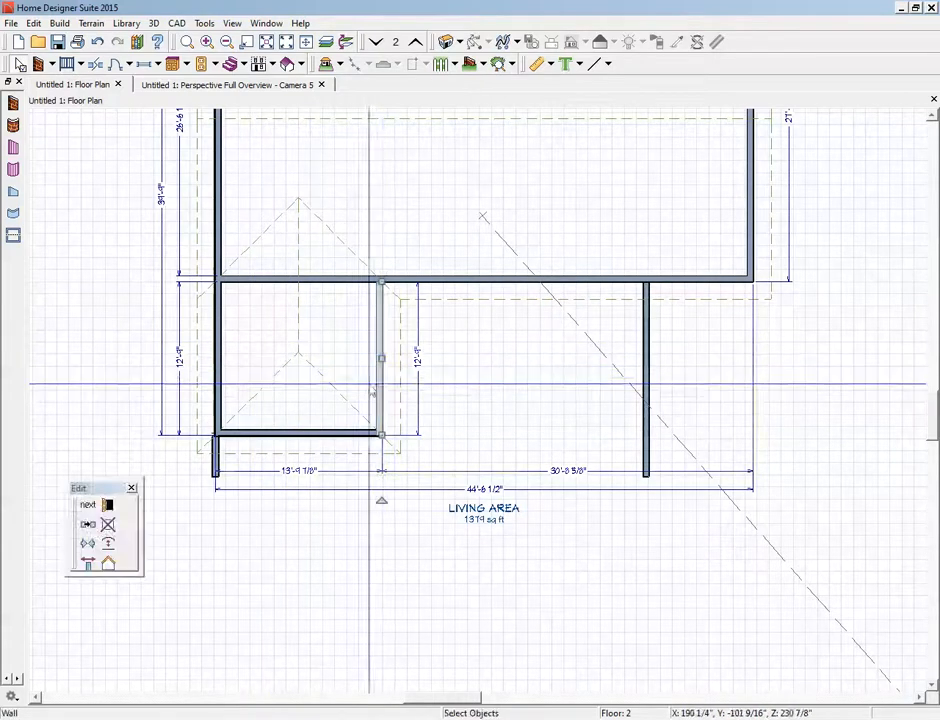
pyautogui.click(218, 356)
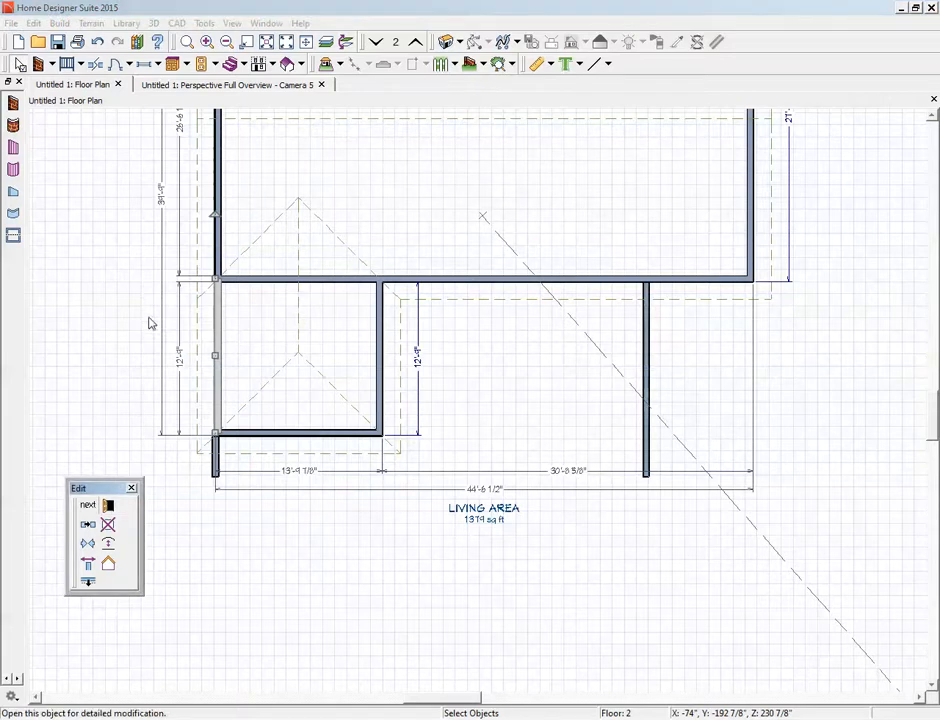
pyautogui.click(110, 507)
pyautogui.click(190, 254)
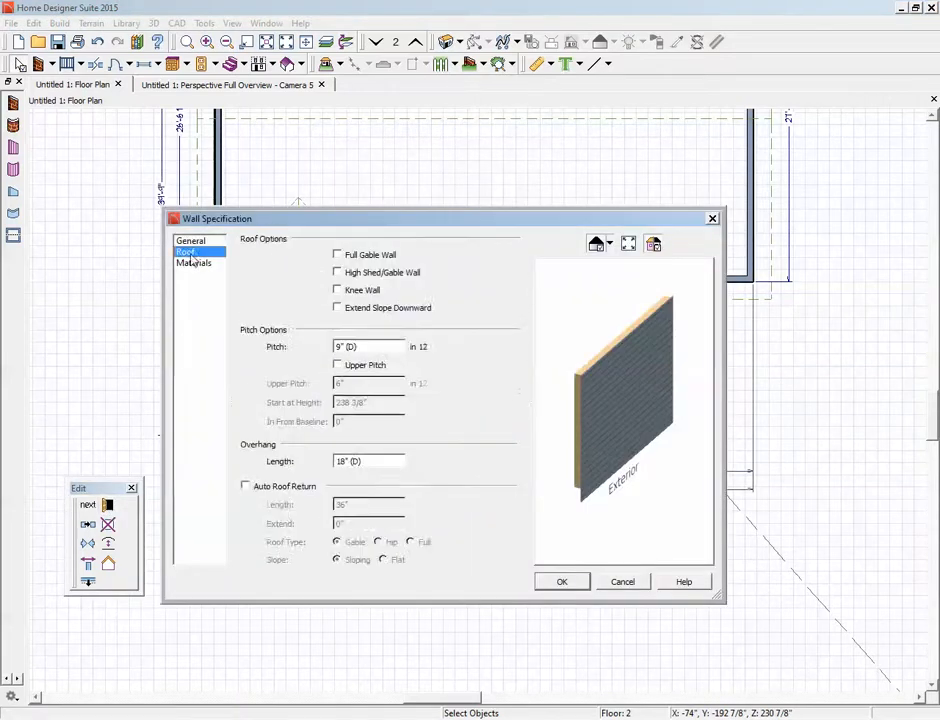
pyautogui.click(337, 255)
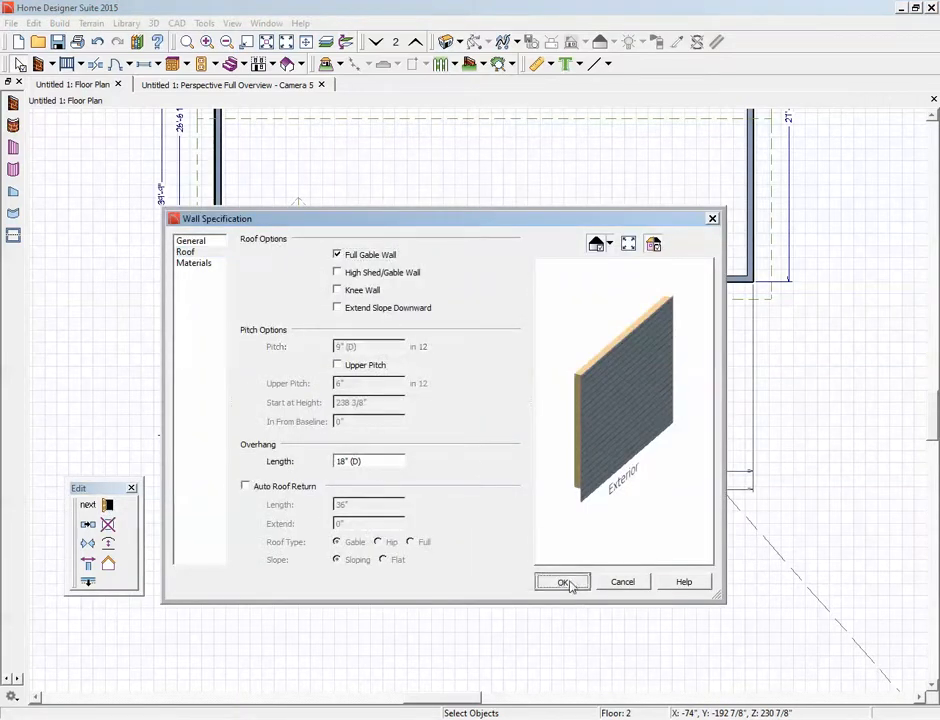
pyautogui.click(568, 582)
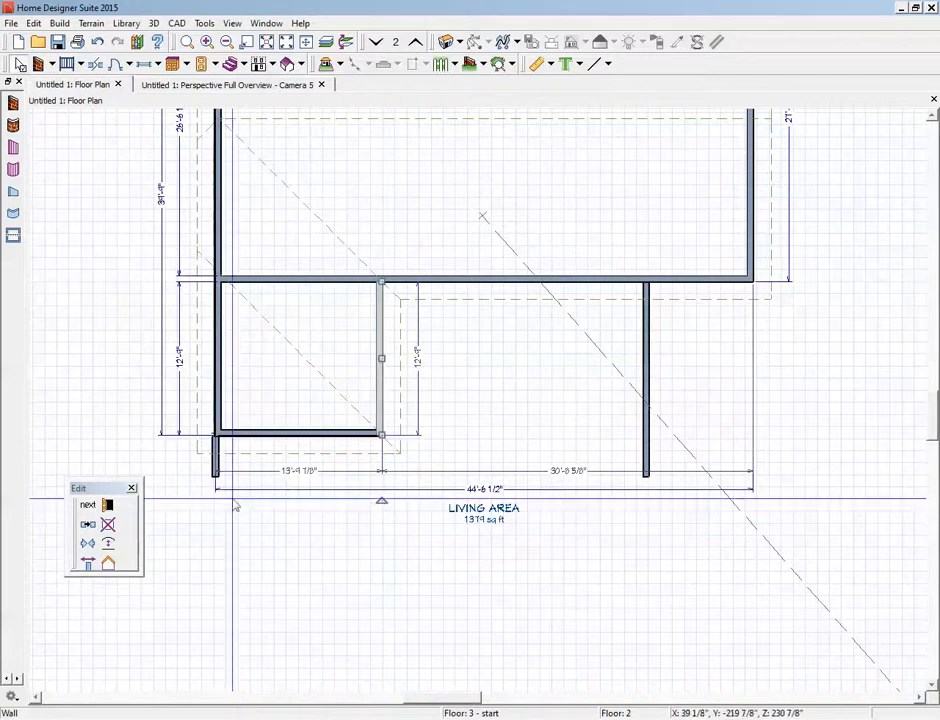
# Make the east wall of the second-floor south room a full gable wall
pyautogui.click(110, 507)
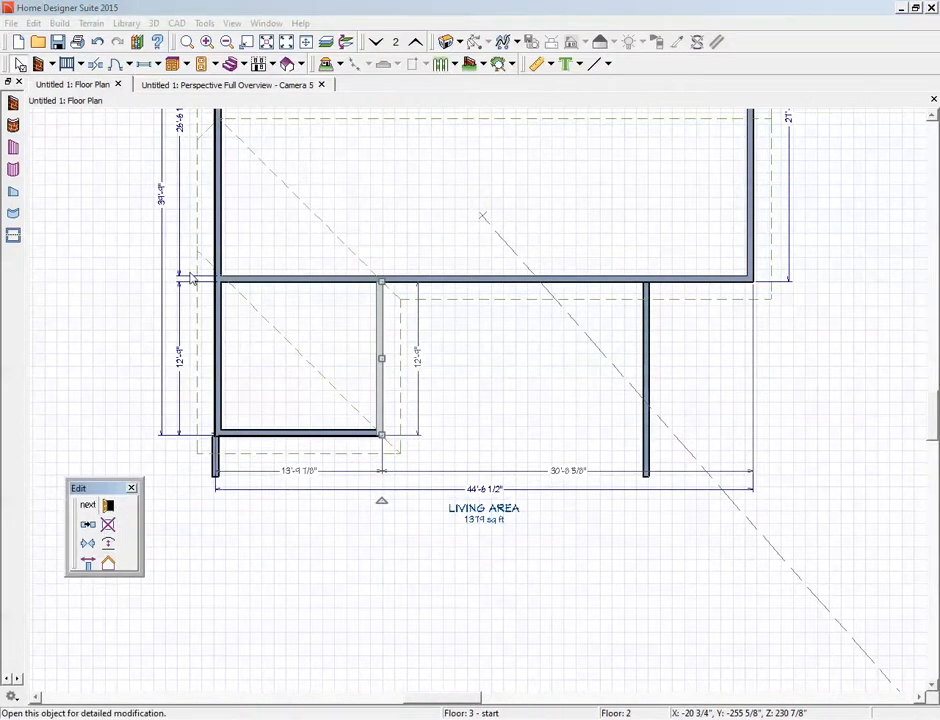
pyautogui.click(186, 252)
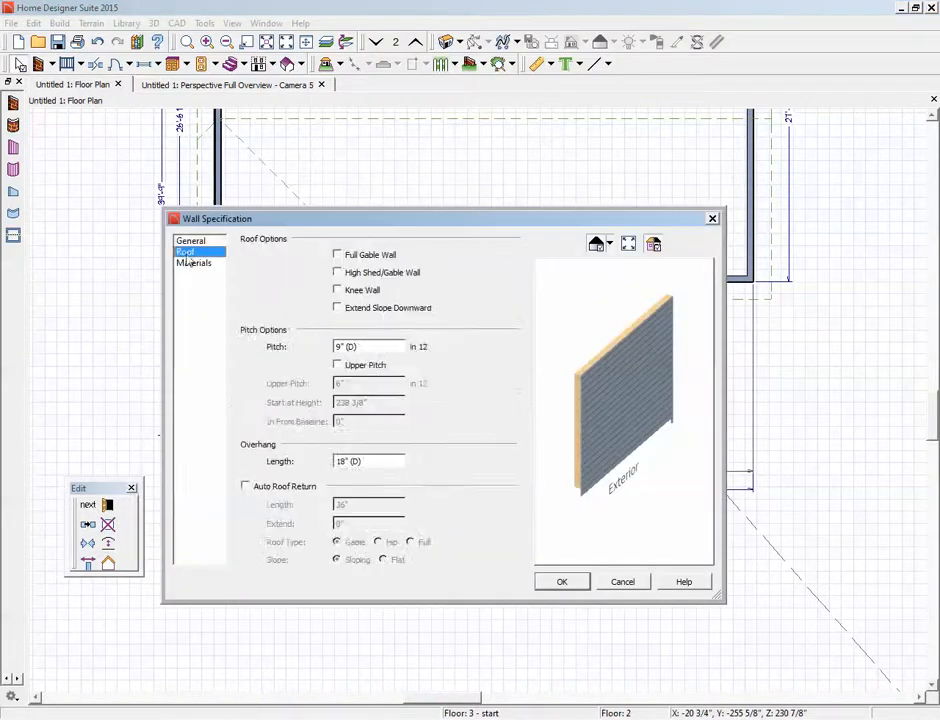
pyautogui.click(339, 255)
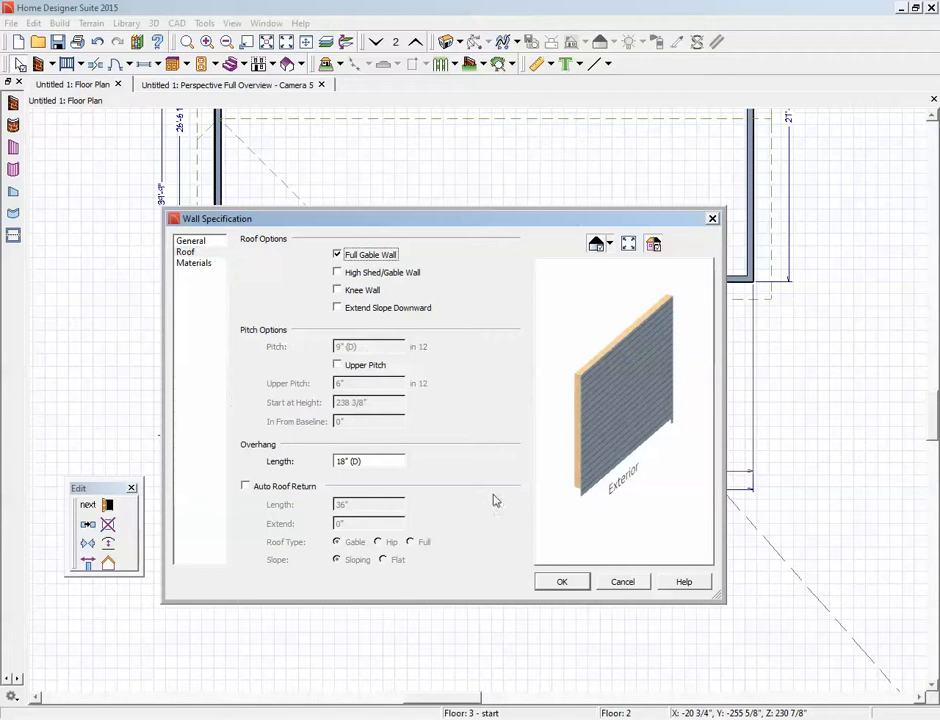
pyautogui.click(546, 579)
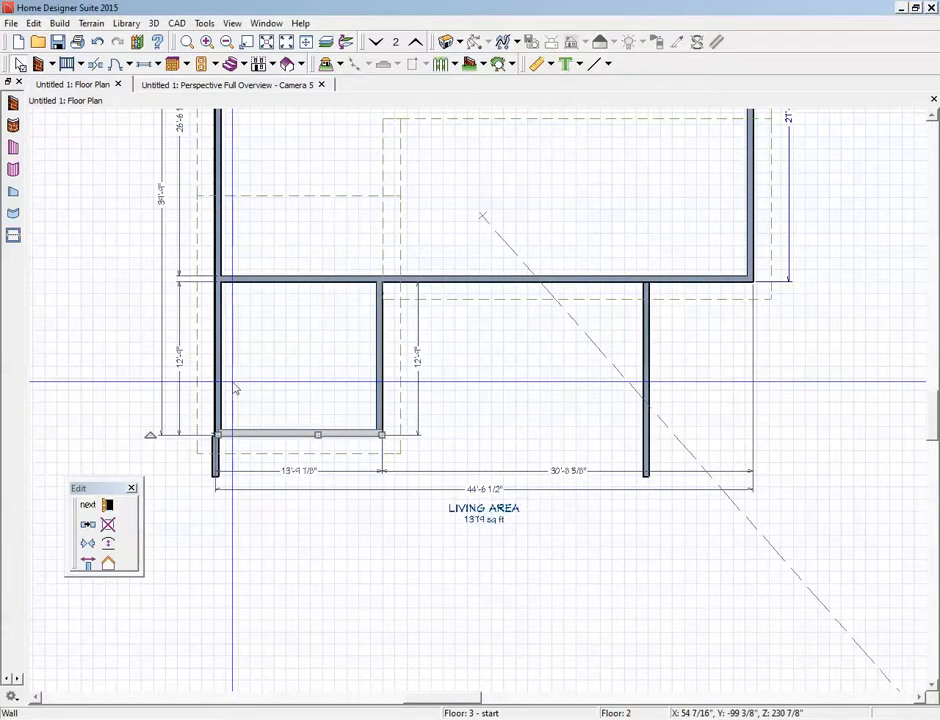
# Change the roof pitch over the south wall of the second-floor south room
pyautogui.click(108, 505)
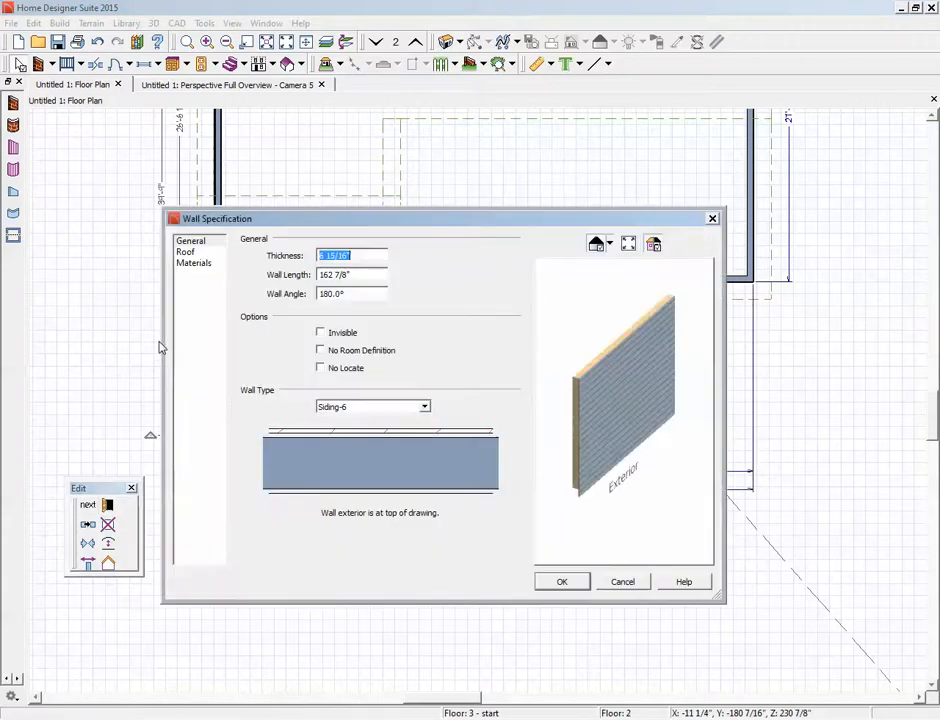
pyautogui.click(182, 253)
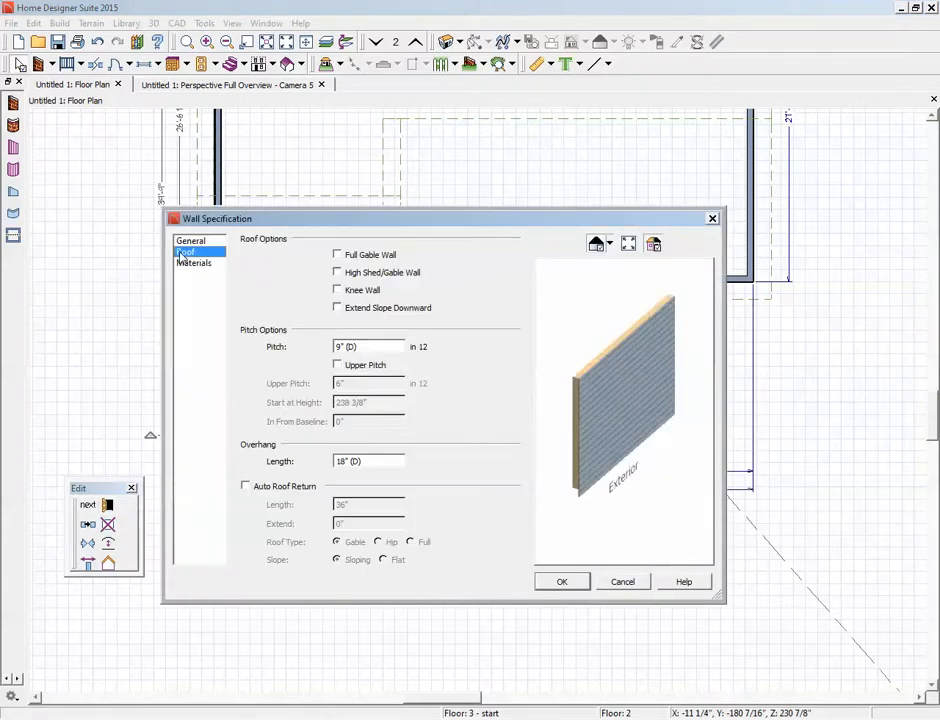
pyautogui.click(387, 346)
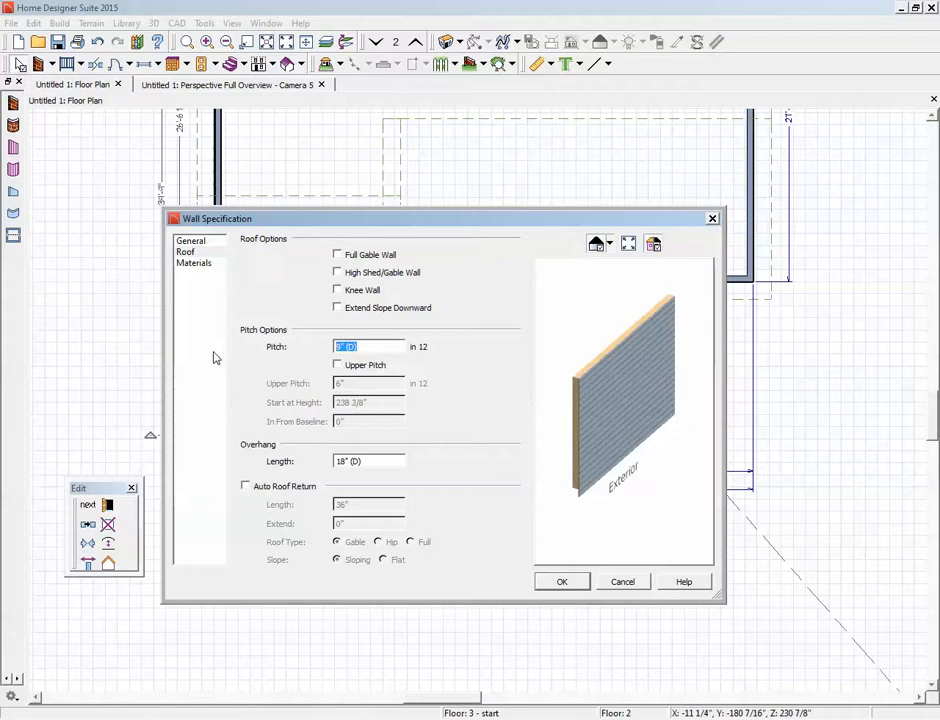
pyautogui.click(584, 585)
pyautogui.click(569, 583)
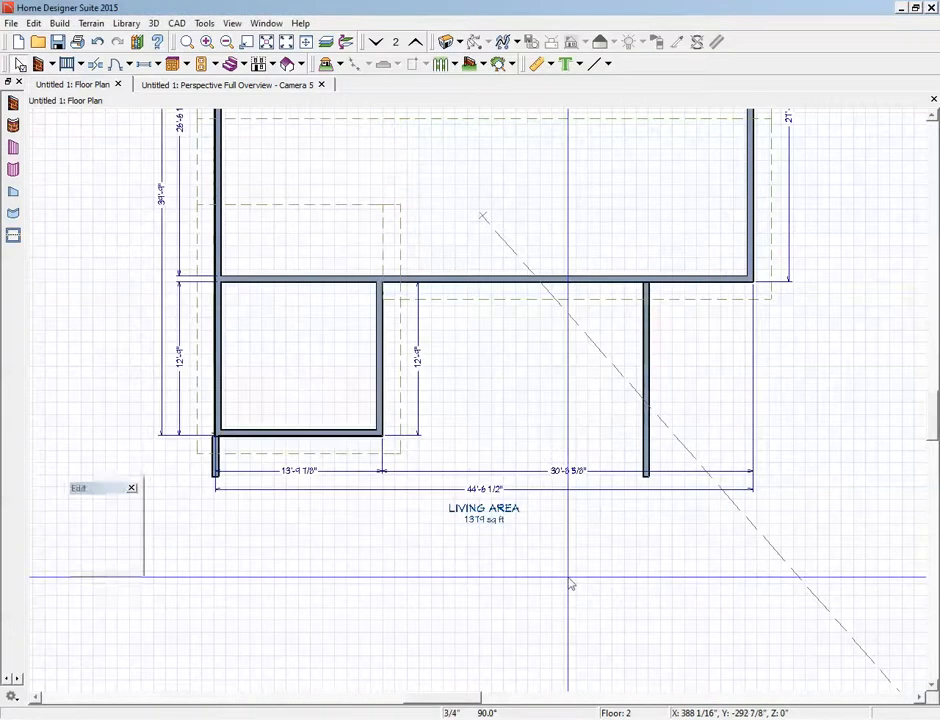
# Examine in the 3D overview how the south room's roof meets the main saltbox roof from several sides
pyautogui.hotkey('ctrl', 'Tab')
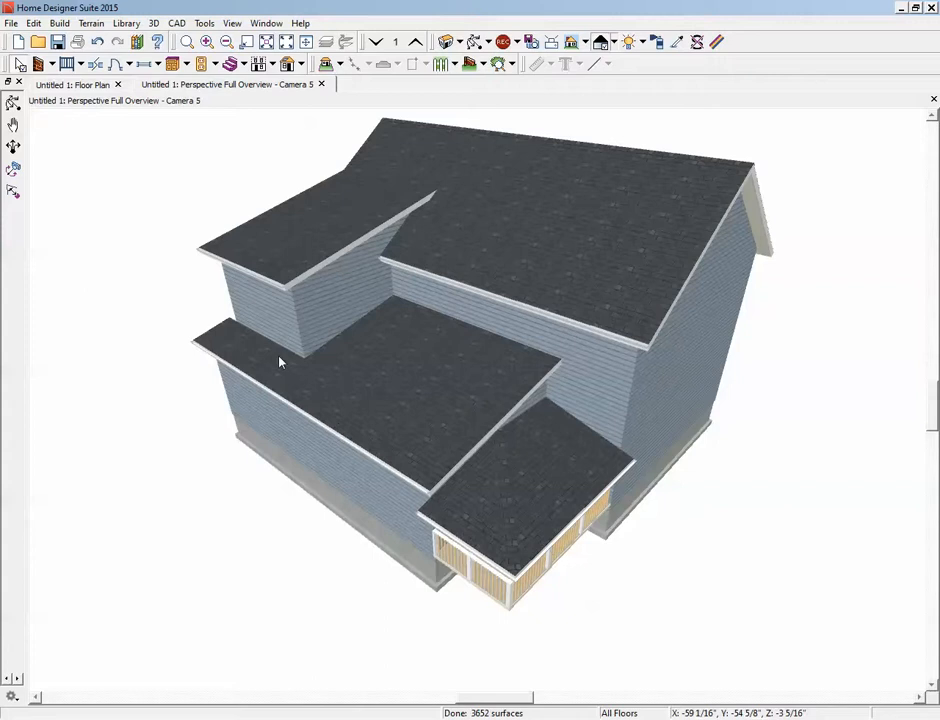
pyautogui.click(13, 104)
pyautogui.moveTo(130, 210); pyautogui.dragTo(414, 206)
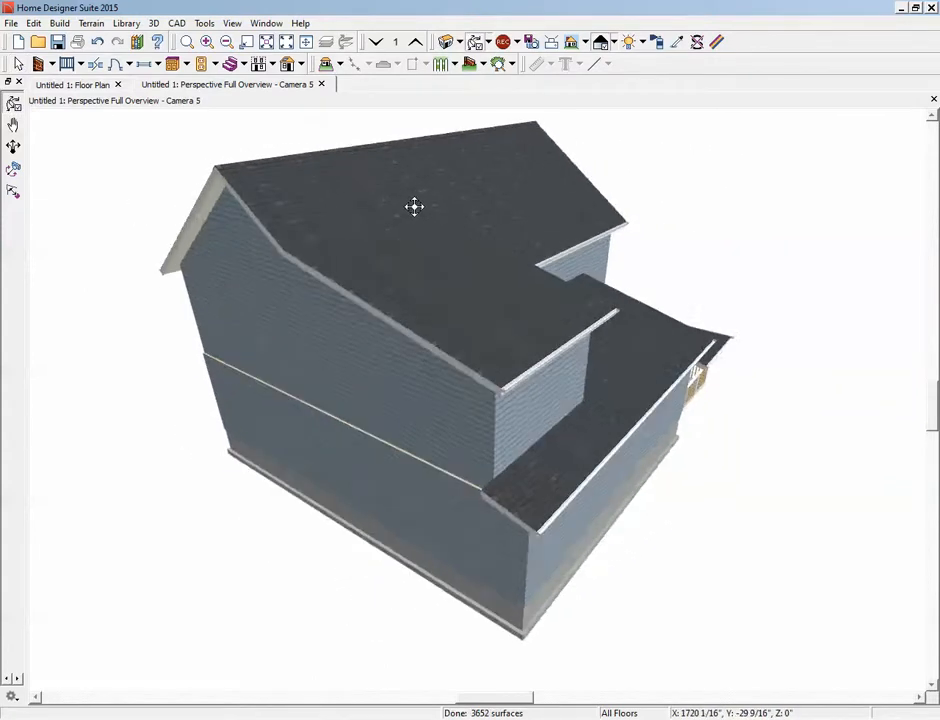
pyautogui.moveTo(304, 254); pyautogui.dragTo(334, 306)
pyautogui.moveTo(359, 178); pyautogui.dragTo(180, 256)
pyautogui.moveTo(237, 361); pyautogui.dragTo(149, 405)
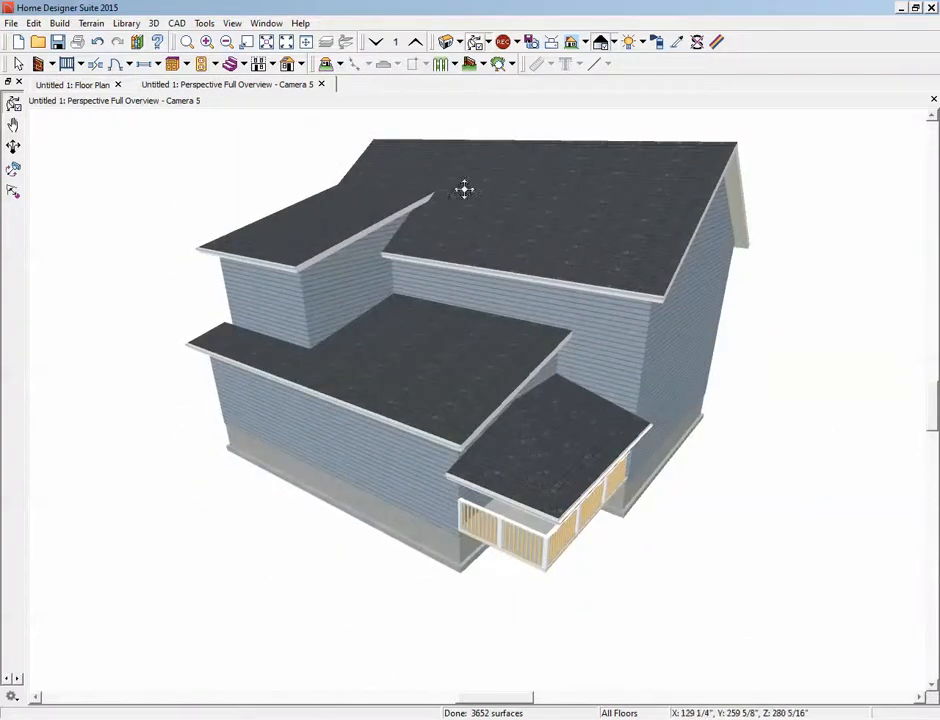
pyautogui.moveTo(497, 325); pyautogui.dragTo(756, 377)
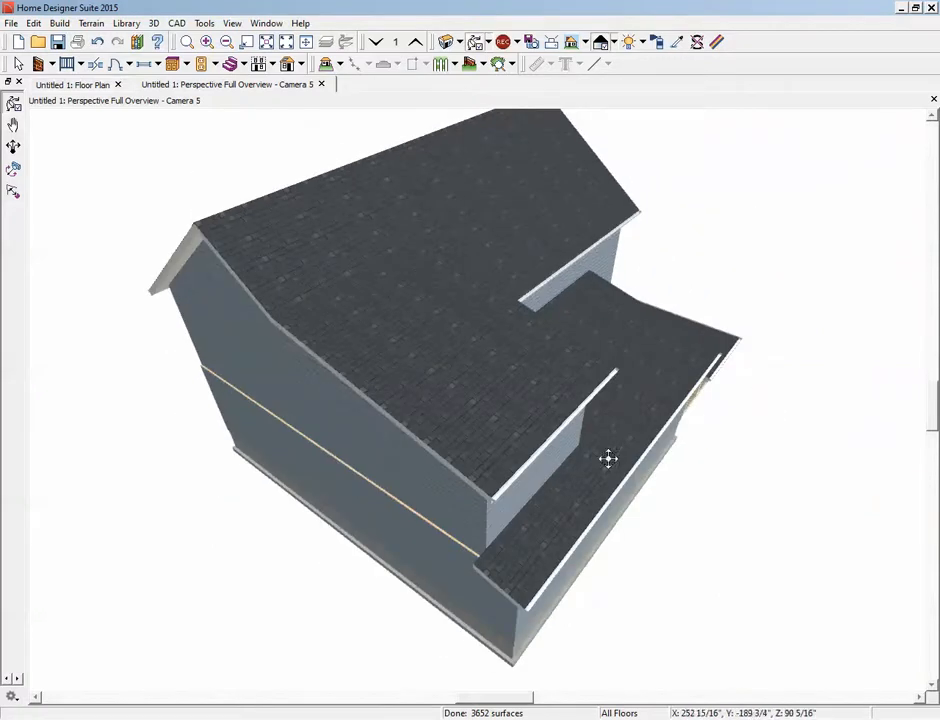
# On floor 2, break the west wall at the main area's south wall and move the south room's portion about 3'-6" east
pyautogui.hotkey('ctrl', 'Tab')
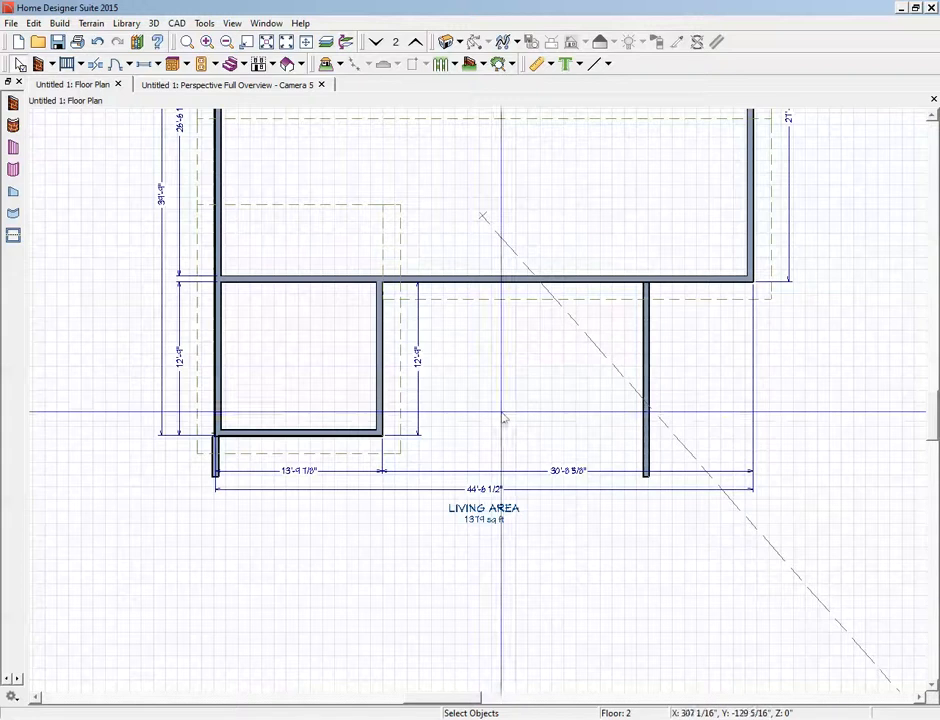
pyautogui.click(217, 378)
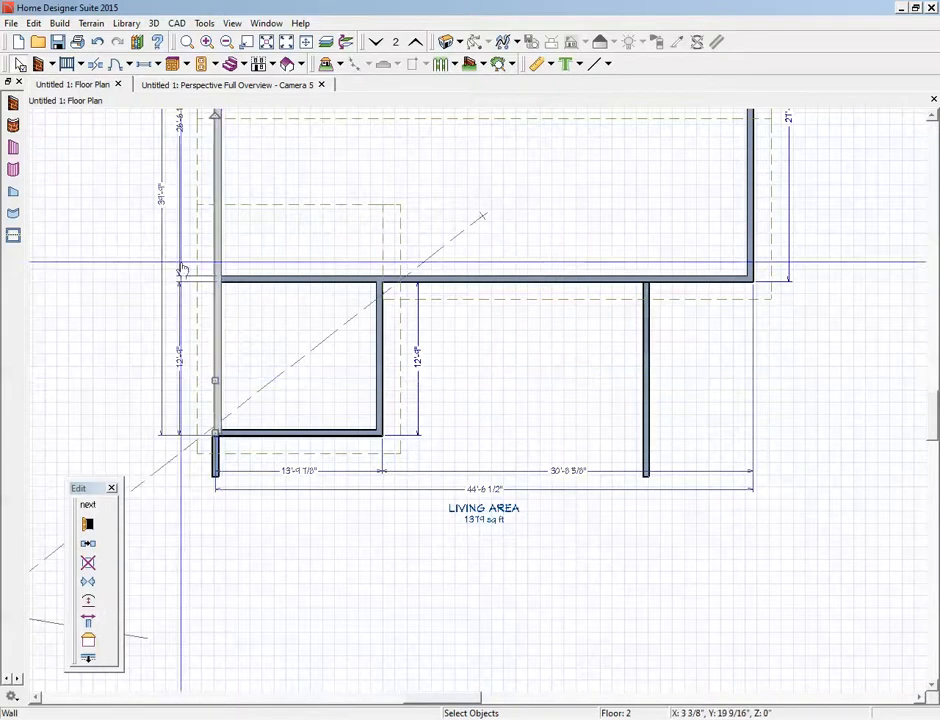
pyautogui.click(94, 66)
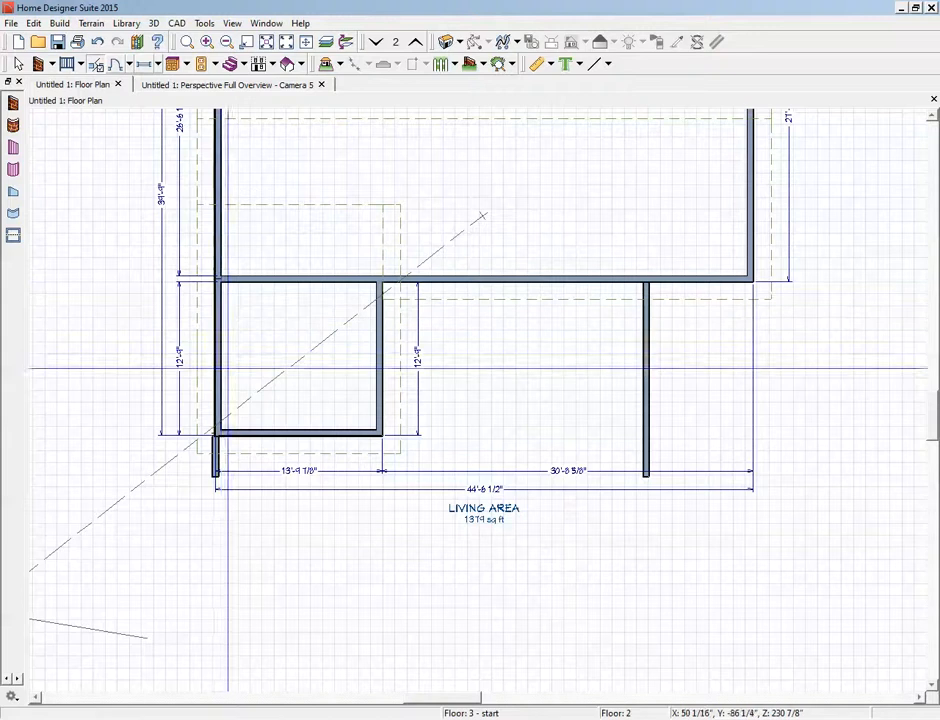
pyautogui.click(217, 376)
pyautogui.moveTo(217, 376); pyautogui.dragTo(258, 376)
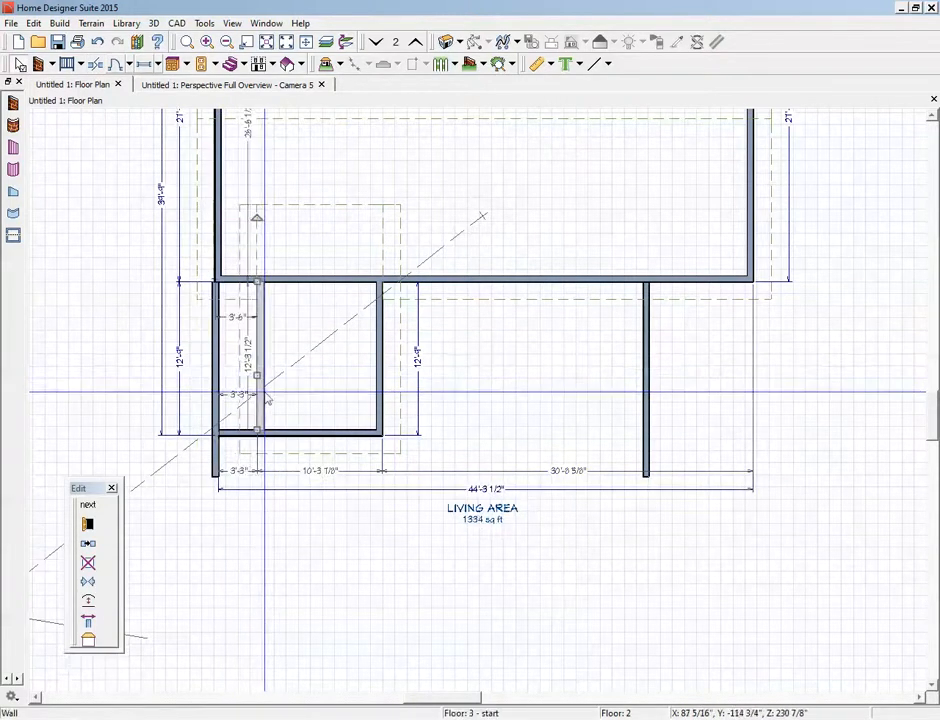
pyautogui.press('Escape')
# Inspect the narrowed second-floor south room and its roof from the east, west and above in the 3D overview
pyautogui.hotkey('ctrl', 'Tab')
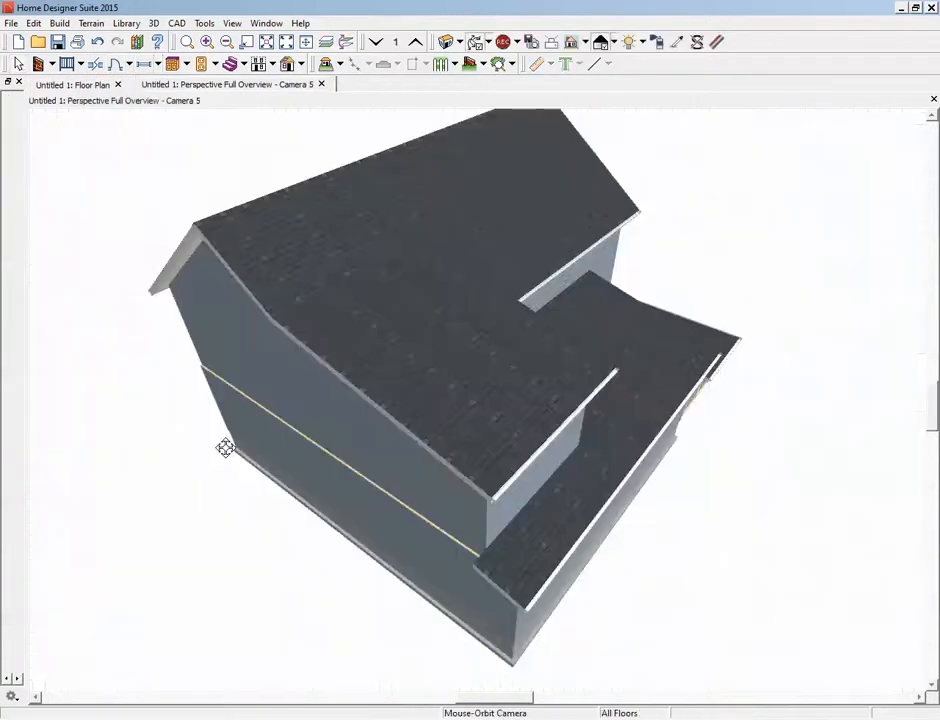
pyautogui.moveTo(174, 283); pyautogui.dragTo(48, 285)
pyautogui.moveTo(297, 346)
pyautogui.mouseDown()
pyautogui.moveTo(243, 346)
pyautogui.moveTo(279, 386)
pyautogui.moveTo(295, 364)
pyautogui.mouseUp()
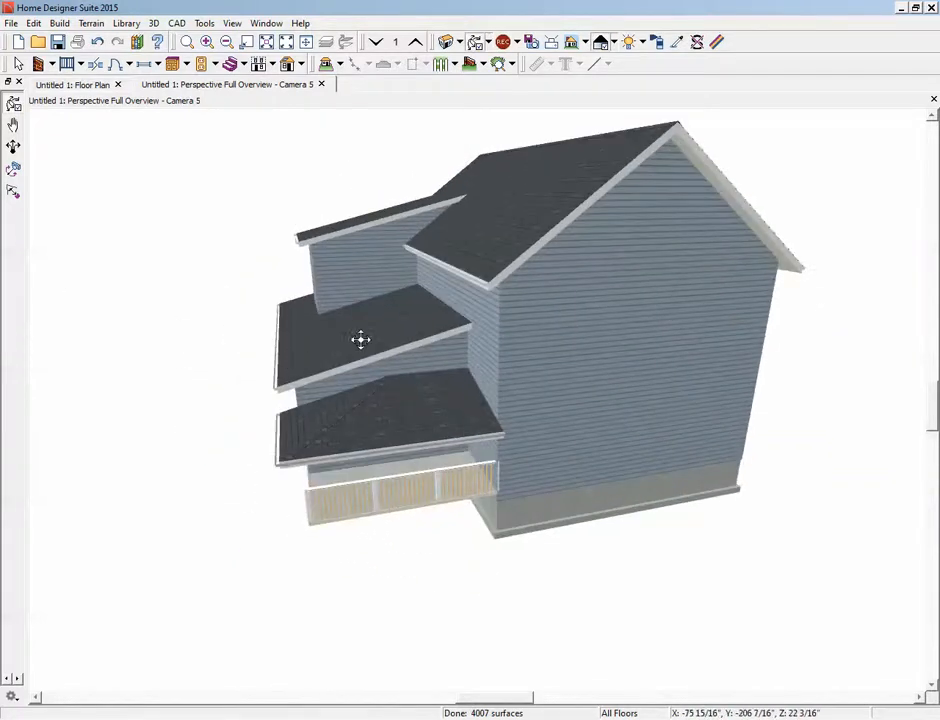
pyautogui.moveTo(292, 346); pyautogui.dragTo(676, 363)
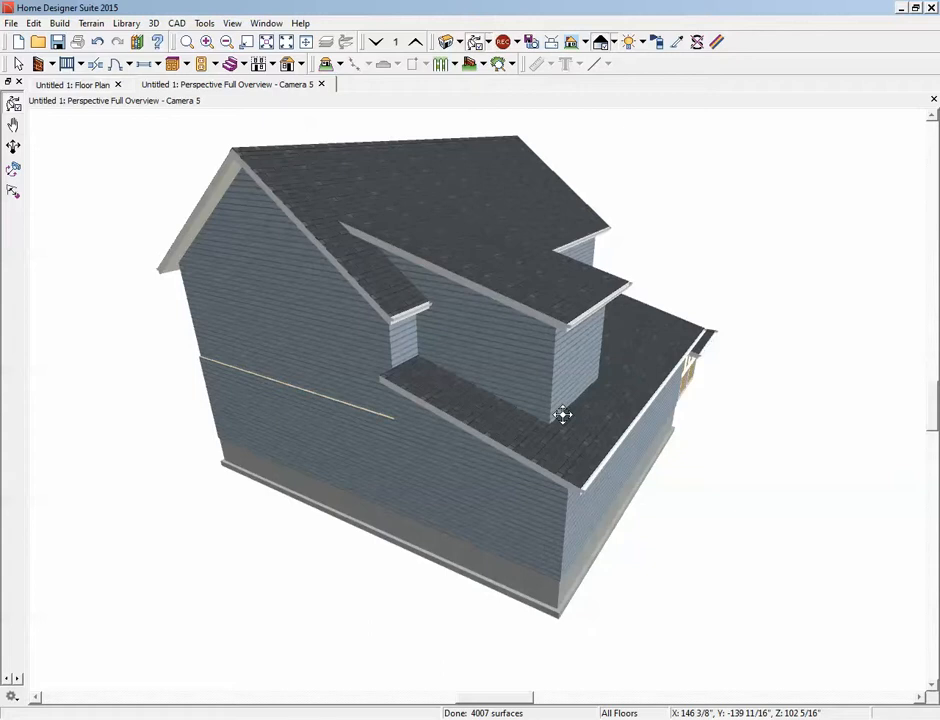
pyautogui.moveTo(566, 416); pyautogui.dragTo(407, 385)
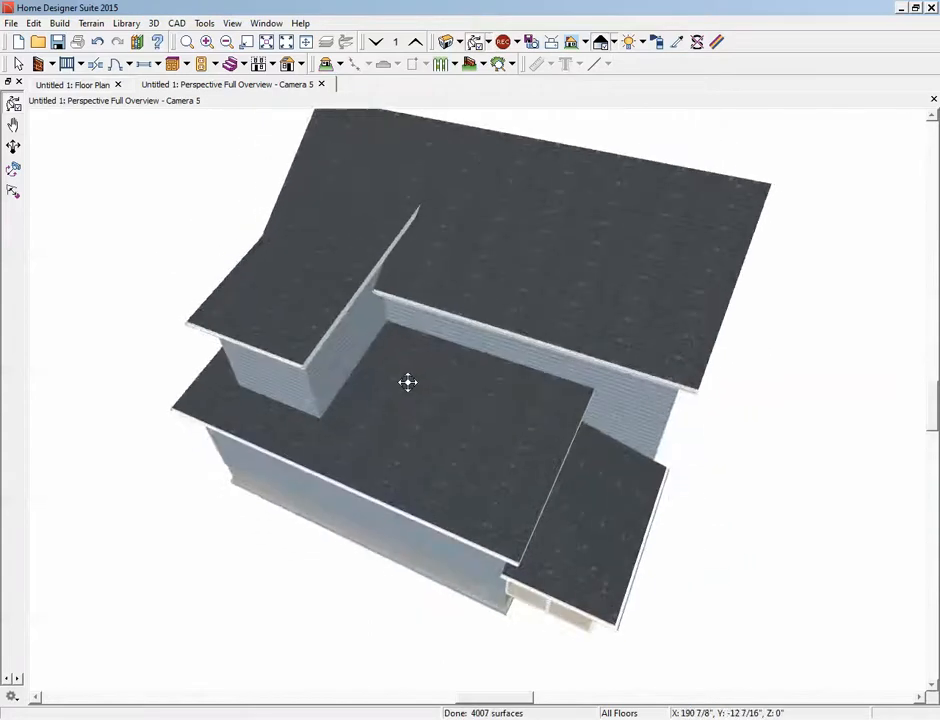
# On floor 1, select the south wing's south exterior wall and check the lower roof in the 3D overview
pyautogui.click(72, 84)
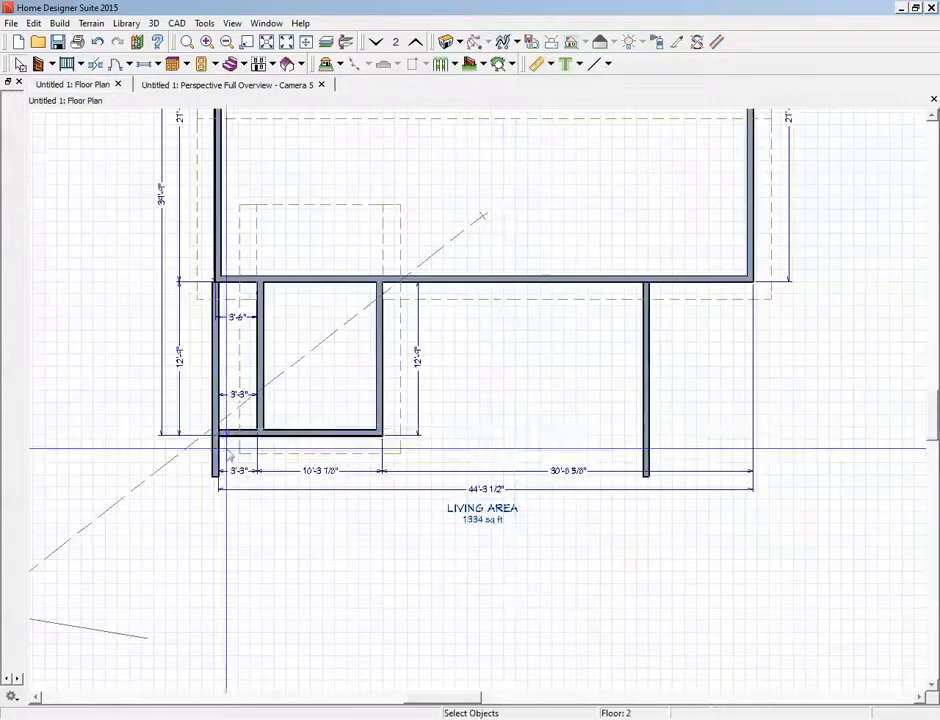
pyautogui.click(376, 41)
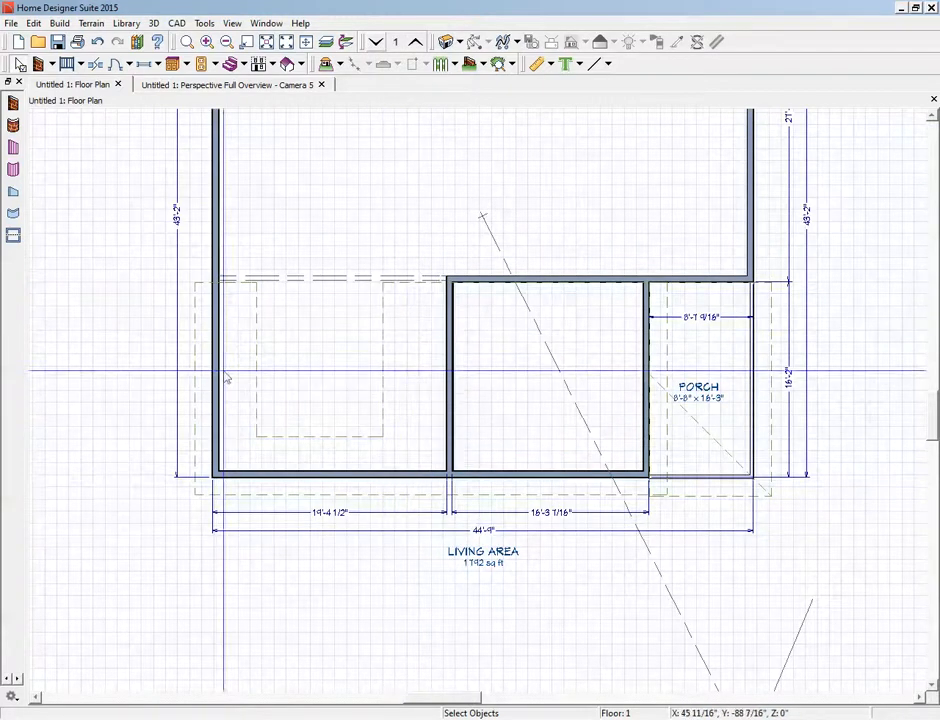
pyautogui.click(298, 477)
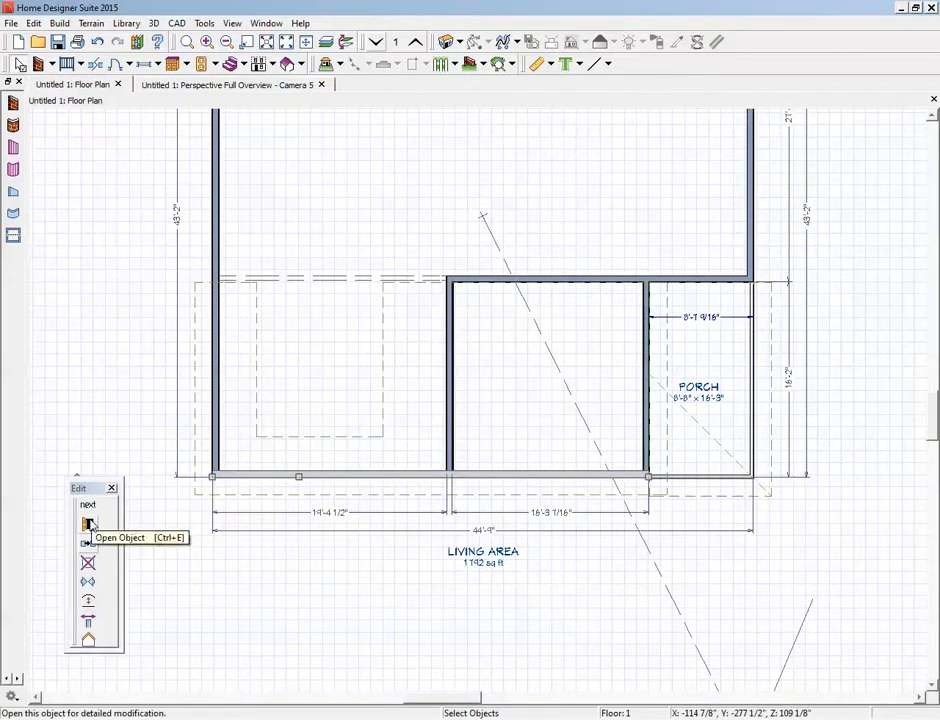
pyautogui.click(212, 86)
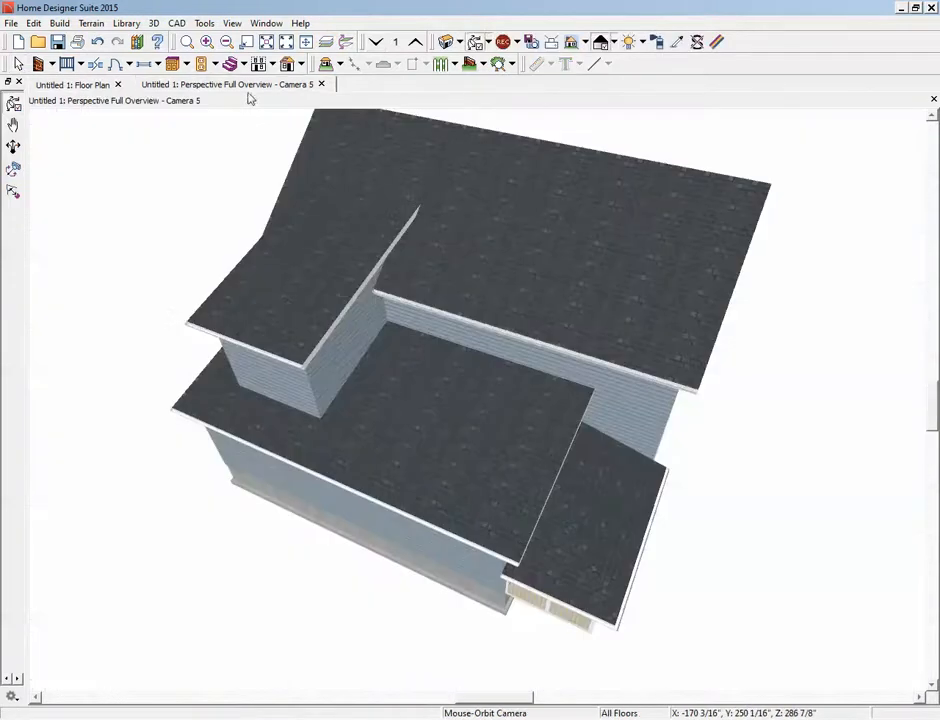
# Review the Build Roof defaults and the roof options of the south wing's south exterior wall on floor 1
pyautogui.hotkey('ctrl', 'Tab')
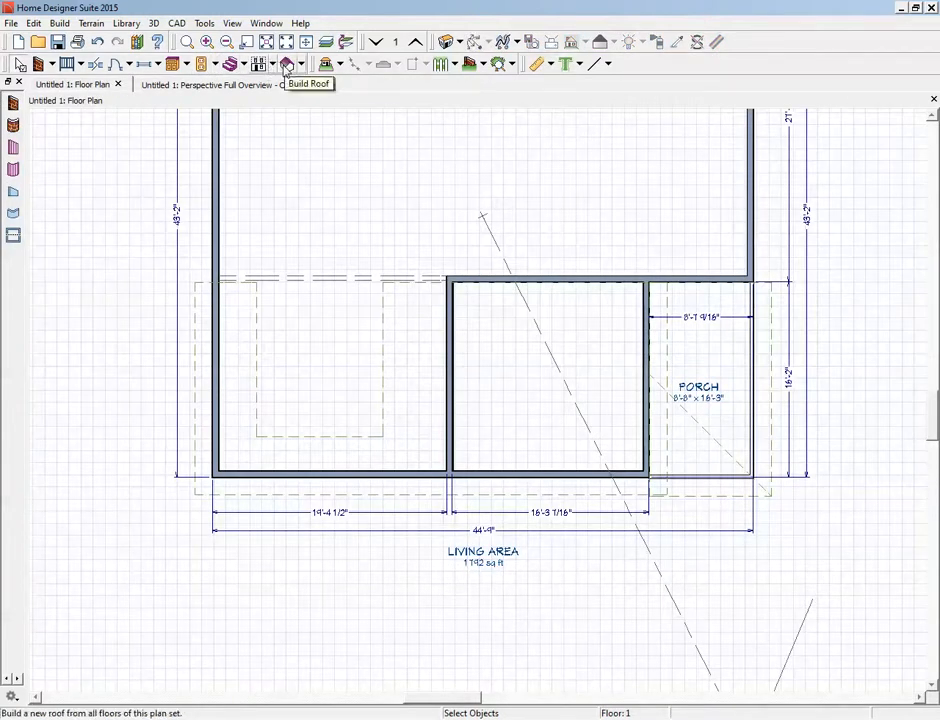
pyautogui.click(286, 65)
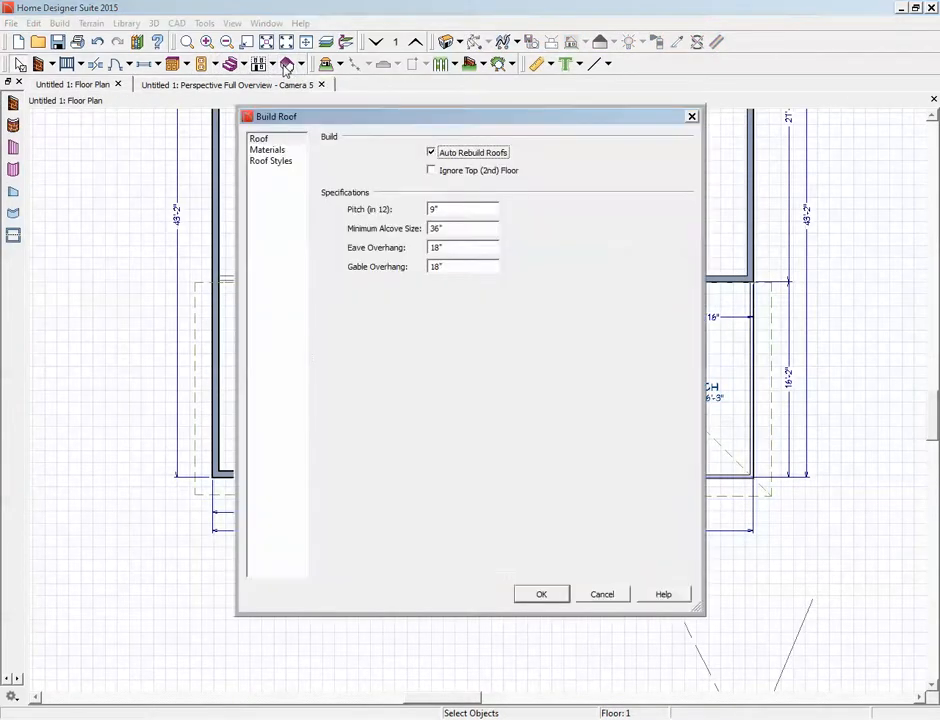
pyautogui.click(622, 594)
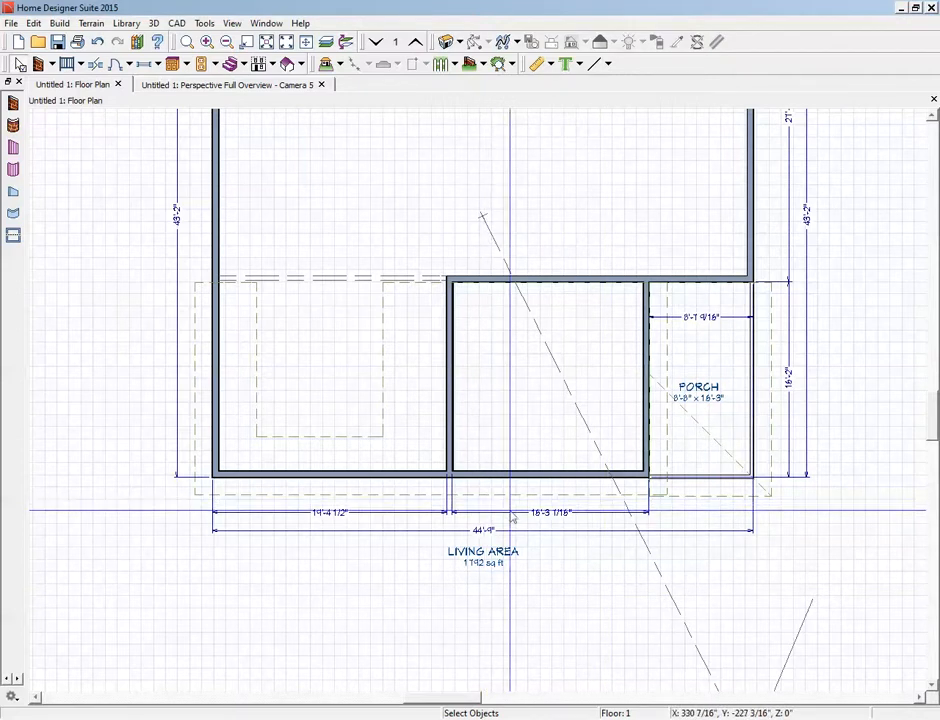
pyautogui.rightClick(576, 478)
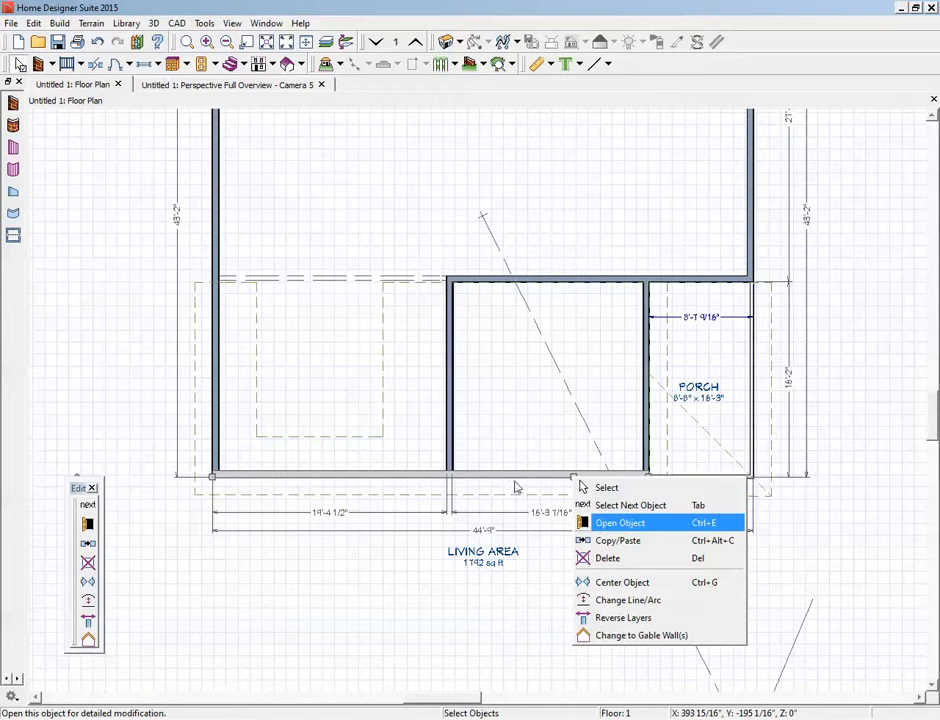
pyautogui.press('Return')
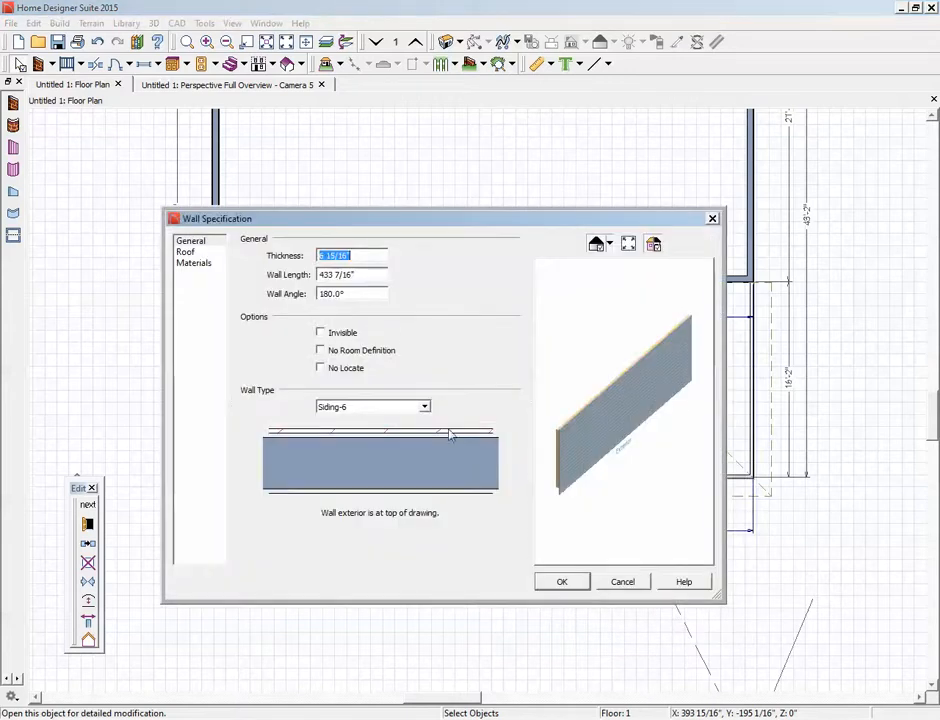
pyautogui.click(188, 252)
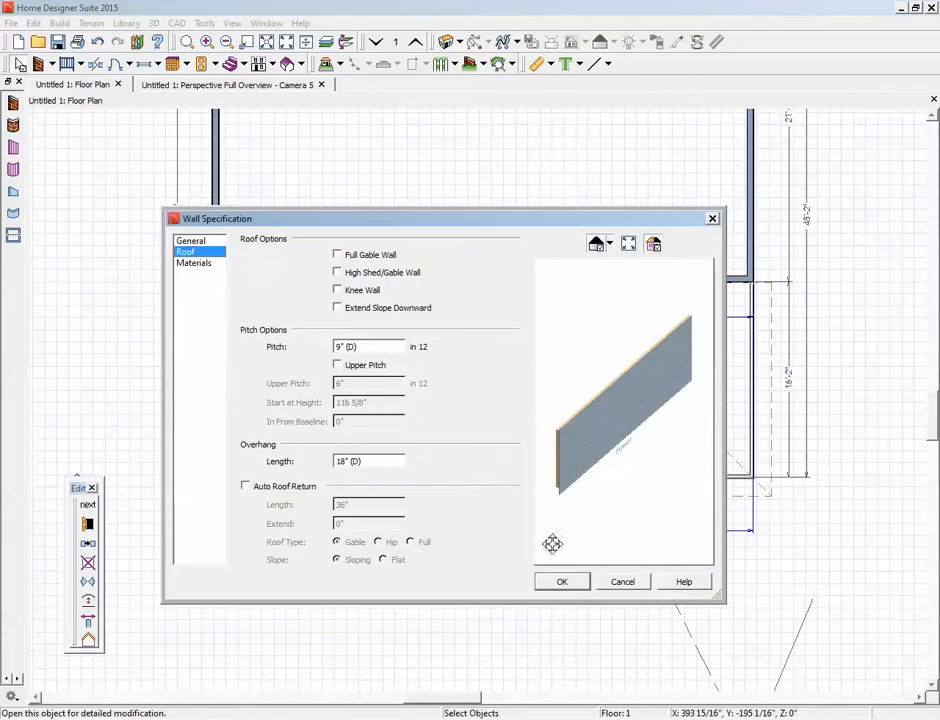
pyautogui.click(626, 584)
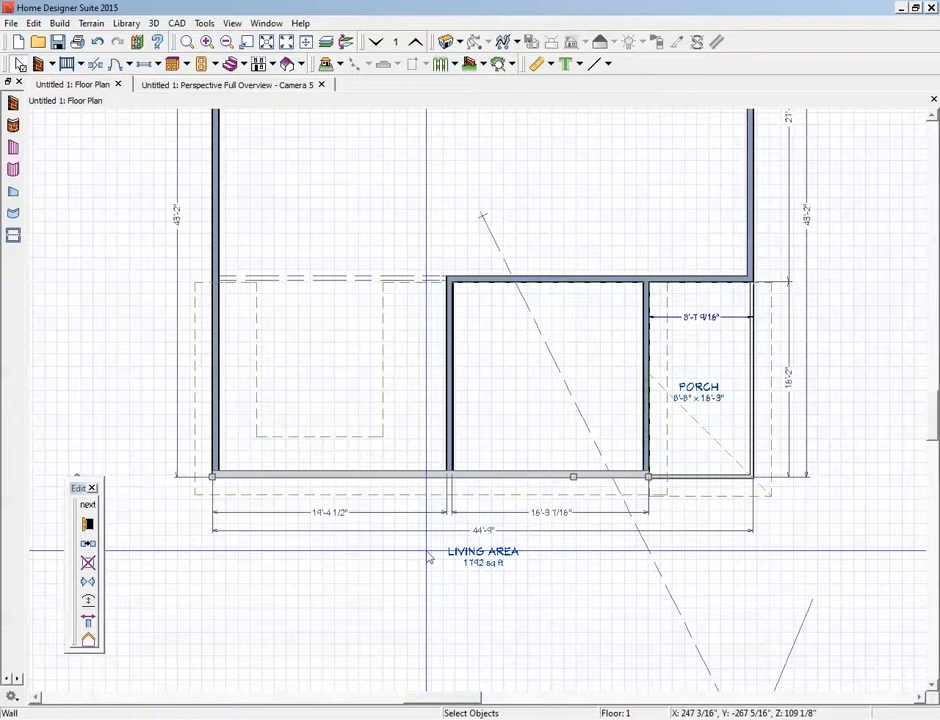
# Examine the lower roof from the southwest in the 3D overview and check the roof options of the wing's west wall
pyautogui.hotkey('ctrl', 'Tab')
pyautogui.moveTo(404, 419); pyautogui.dragTo(621, 374)
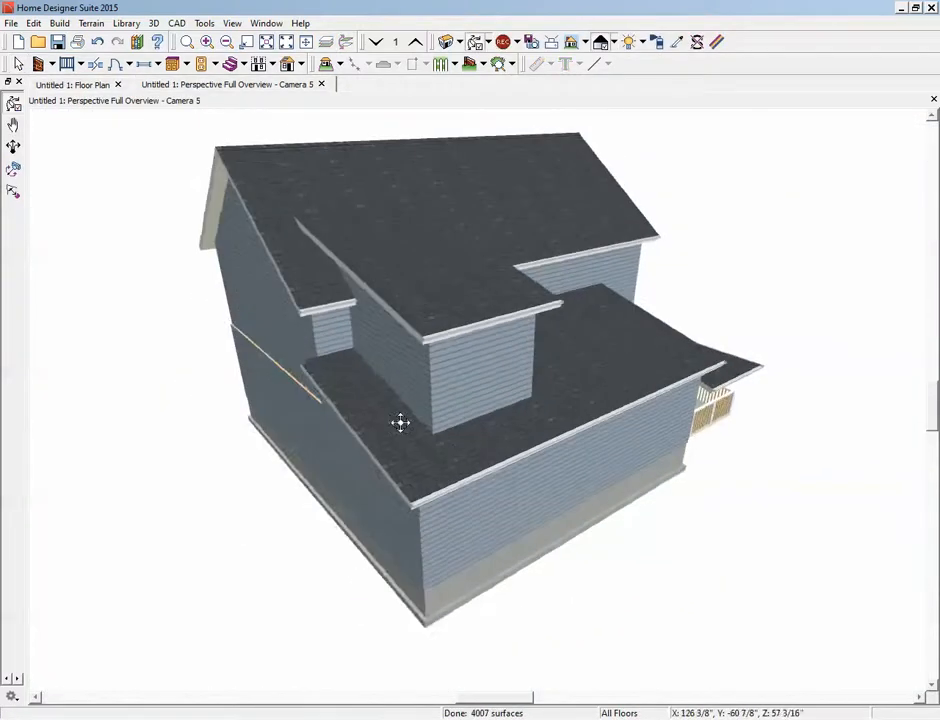
pyautogui.moveTo(646, 355); pyautogui.dragTo(607, 409)
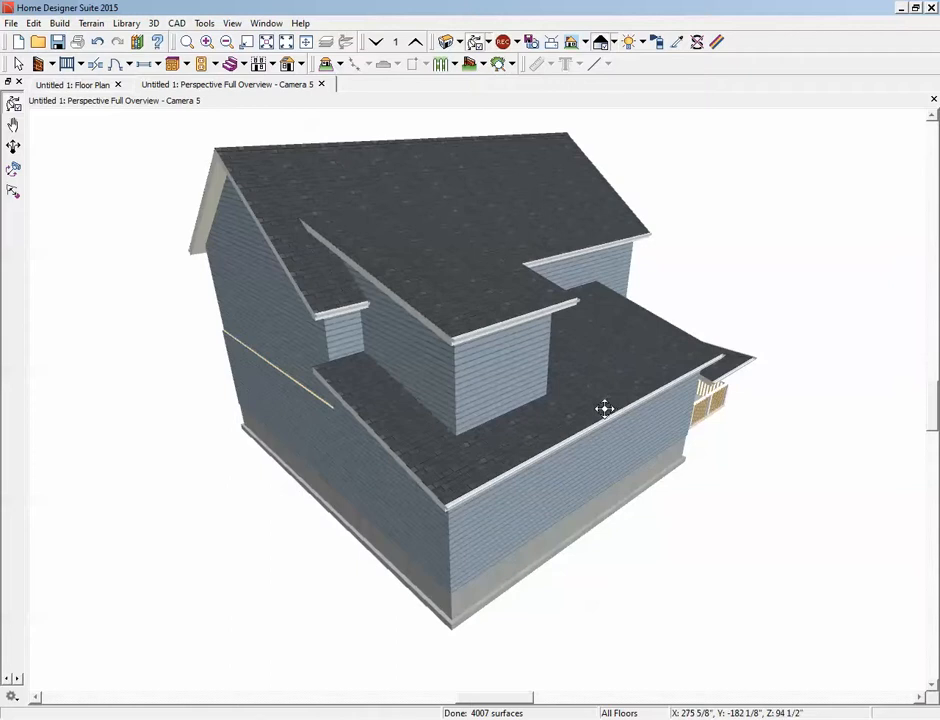
pyautogui.hotkey('ctrl', 'Tab')
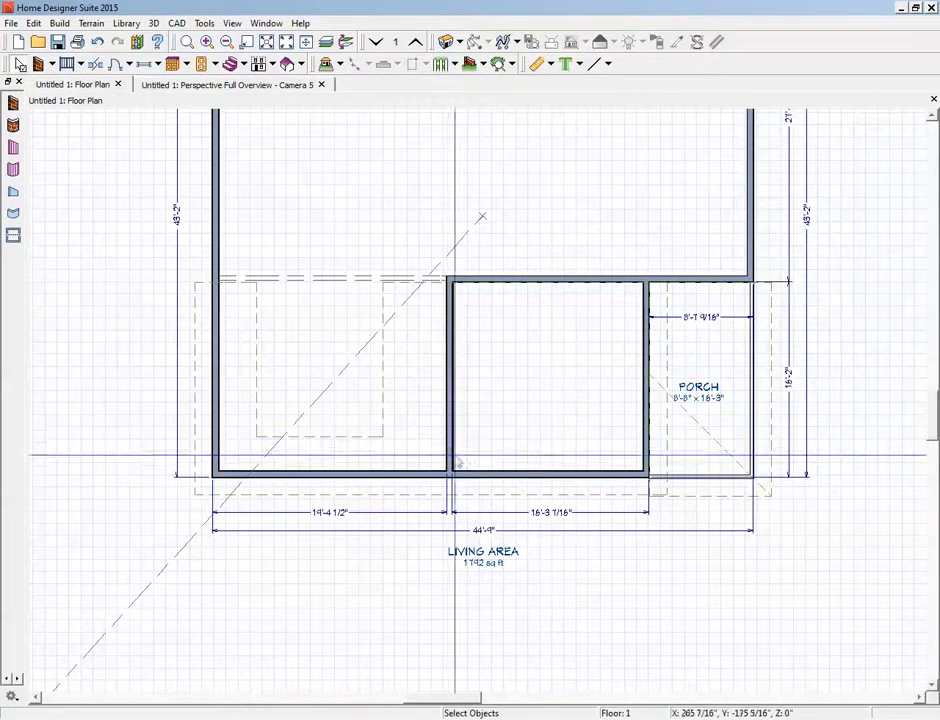
pyautogui.click(216, 392)
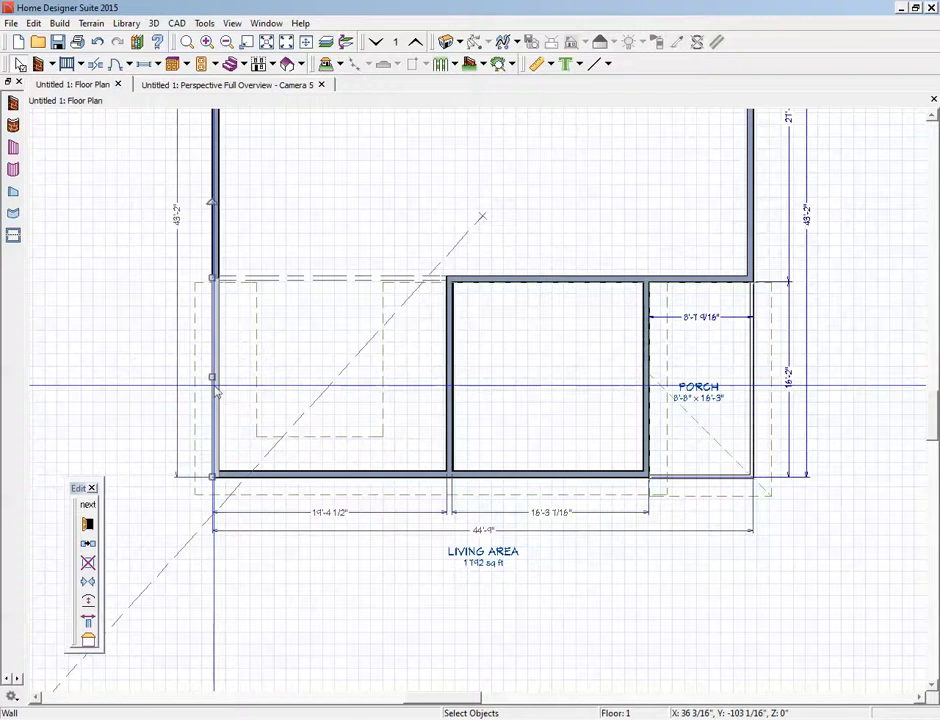
pyautogui.click(89, 524)
pyautogui.click(185, 252)
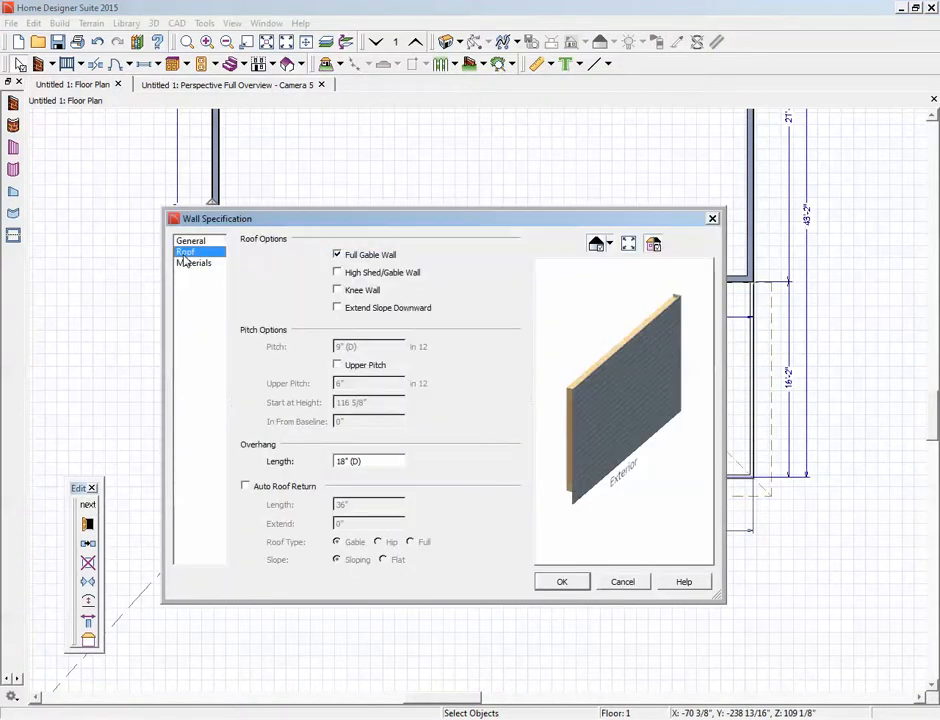
pyautogui.click(623, 582)
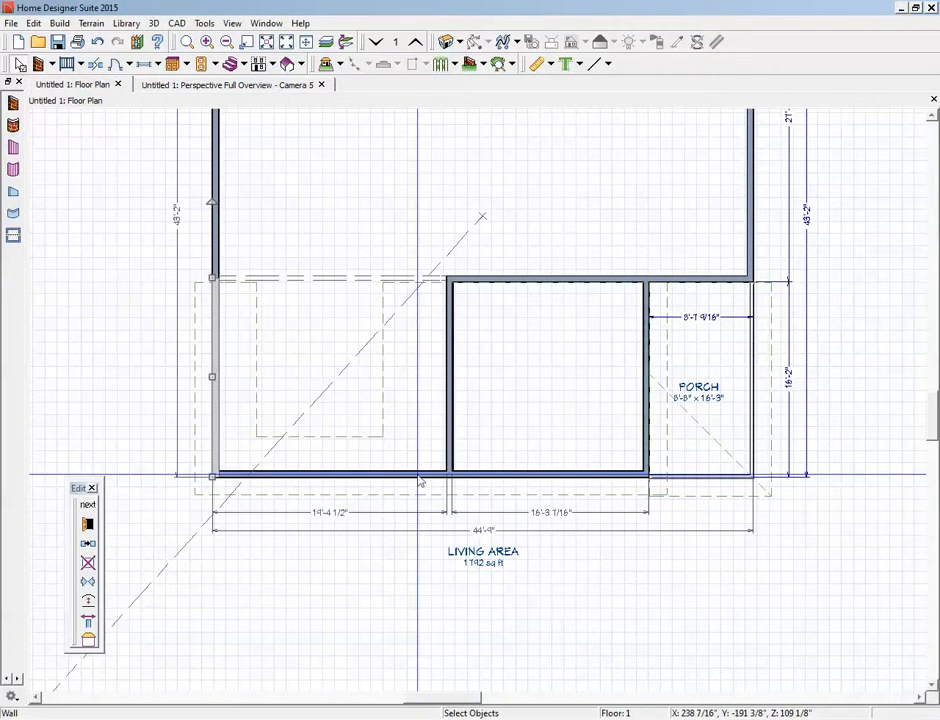
# Inspect the south wing's lower roof around the second-floor room from the south, southeast and southwest in the 3D overview
pyautogui.hotkey('ctrl', 'Tab')
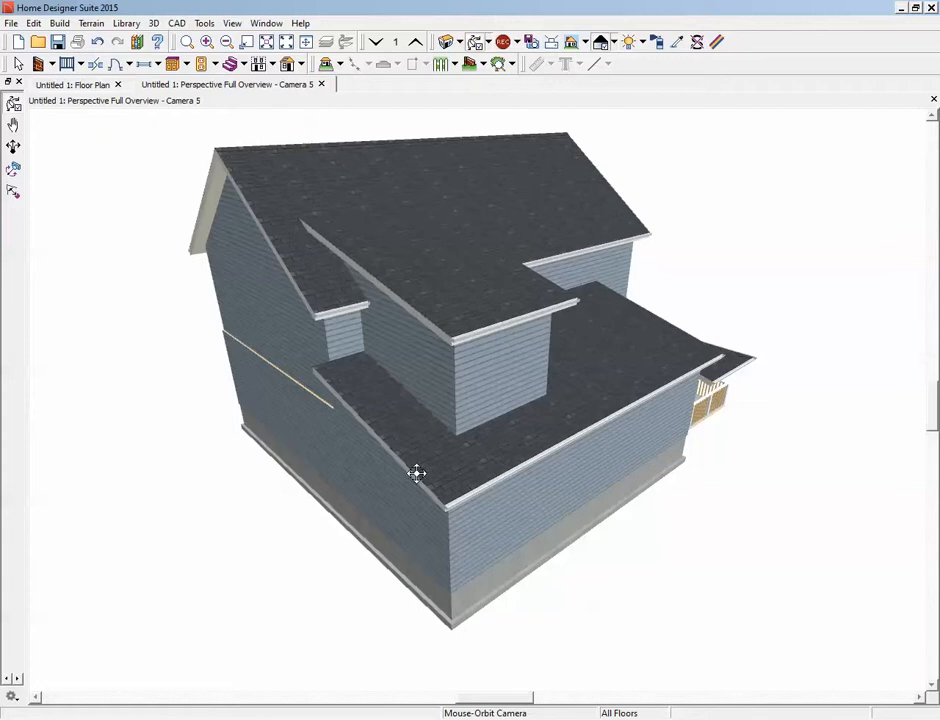
pyautogui.moveTo(436, 487); pyautogui.dragTo(280, 516)
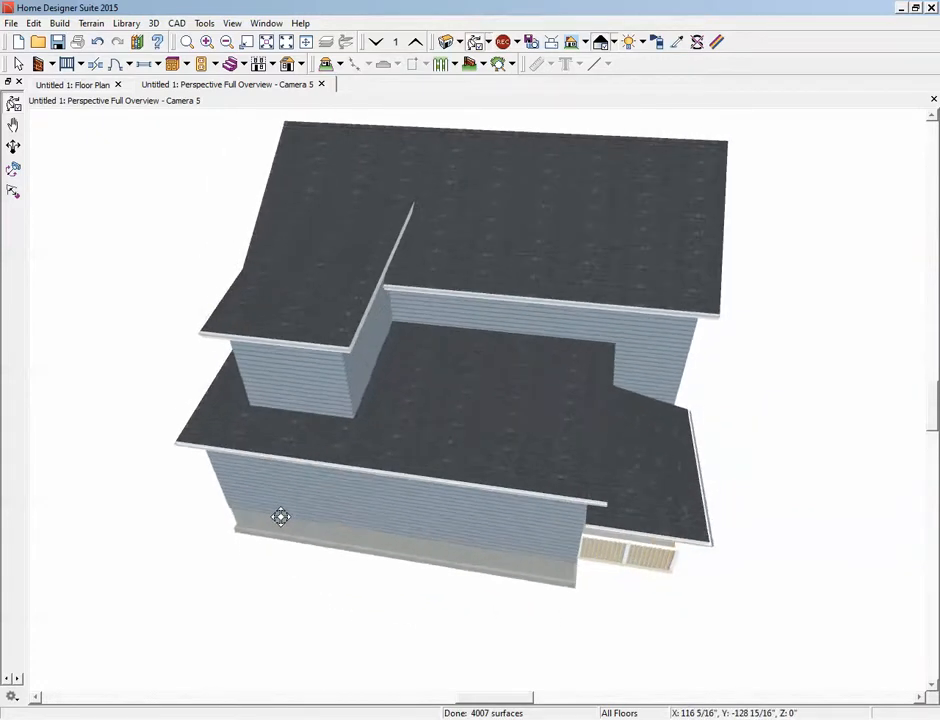
pyautogui.moveTo(280, 516); pyautogui.dragTo(224, 486)
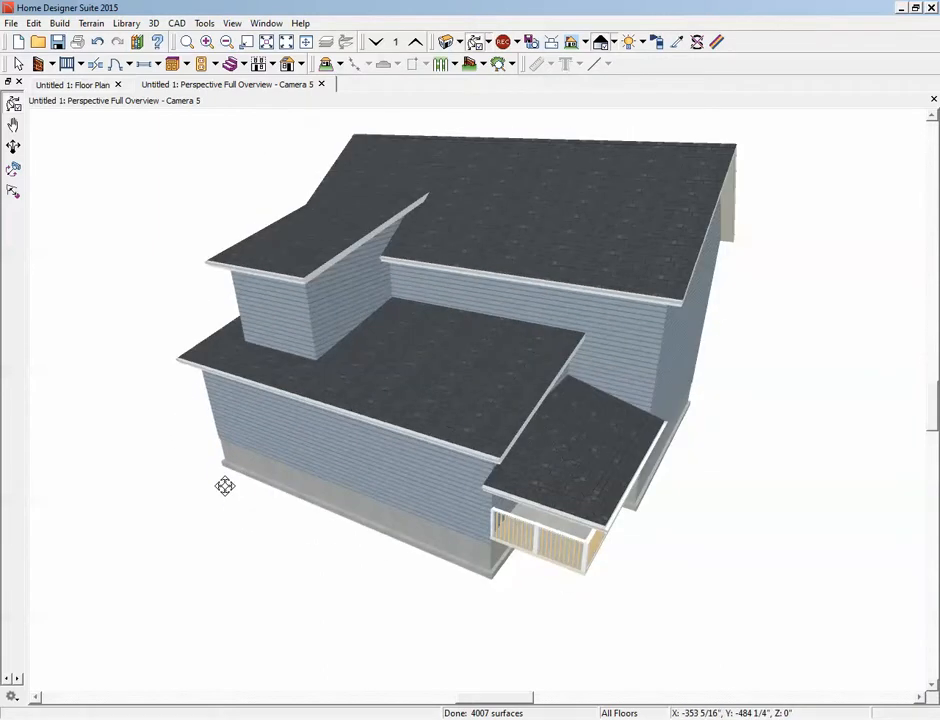
pyautogui.moveTo(224, 486); pyautogui.dragTo(418, 458)
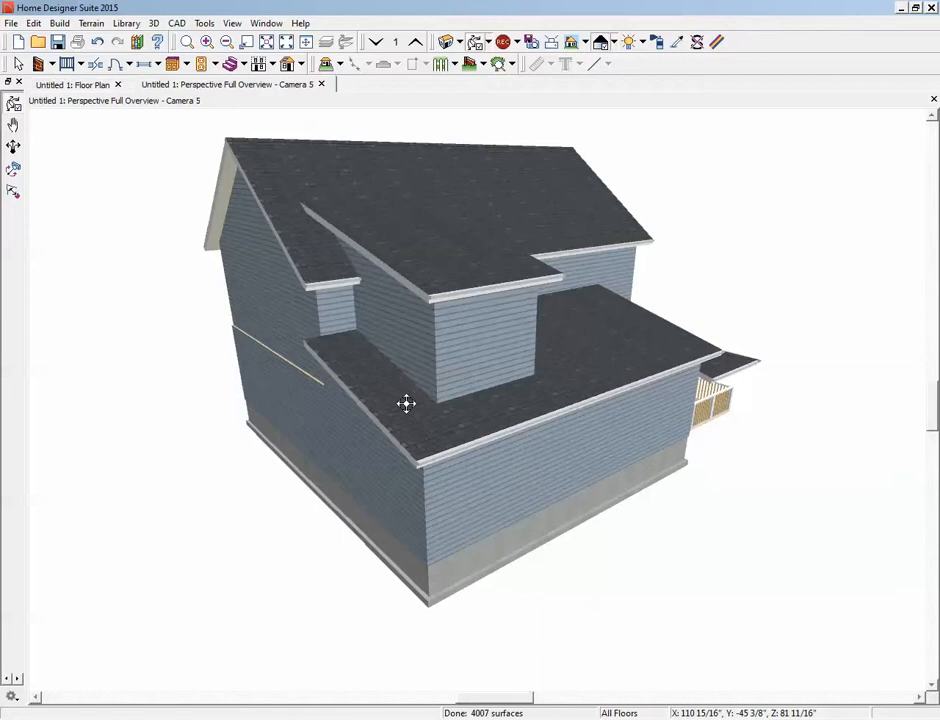
pyautogui.moveTo(418, 434); pyautogui.dragTo(445, 434)
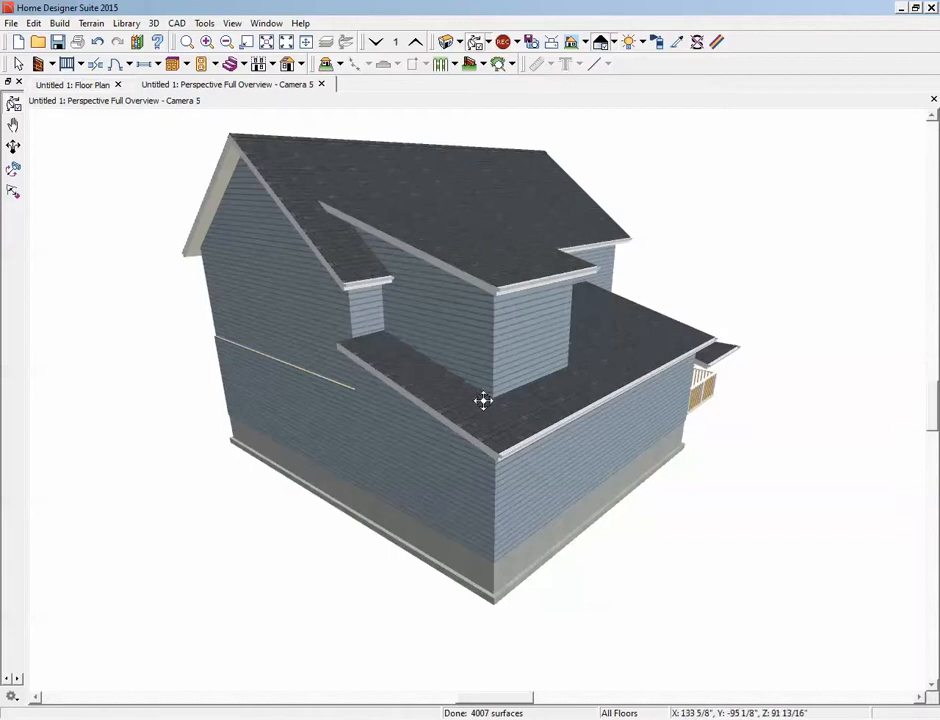
# Recheck the roof options of the south wing's west and south exterior walls on floor 1
pyautogui.hotkey('ctrl', 'Tab')
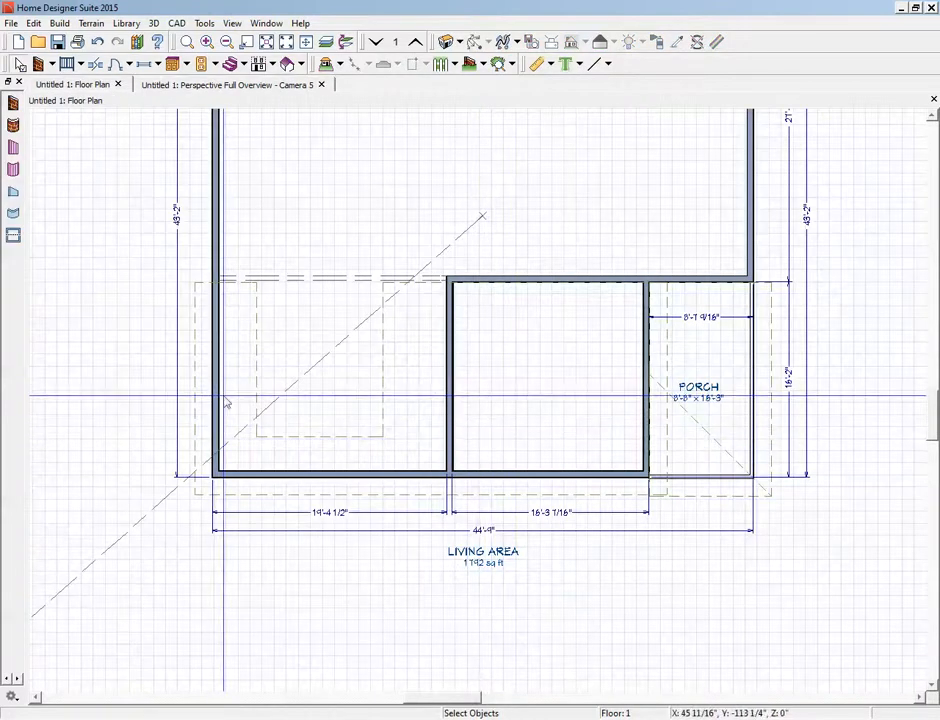
pyautogui.click(216, 401)
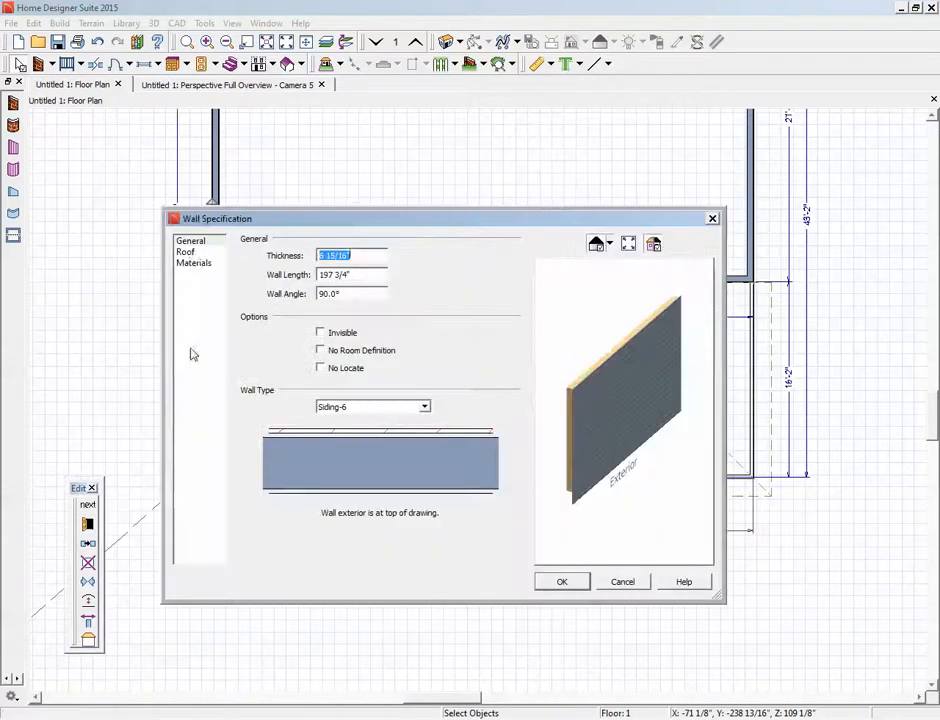
pyautogui.click(187, 252)
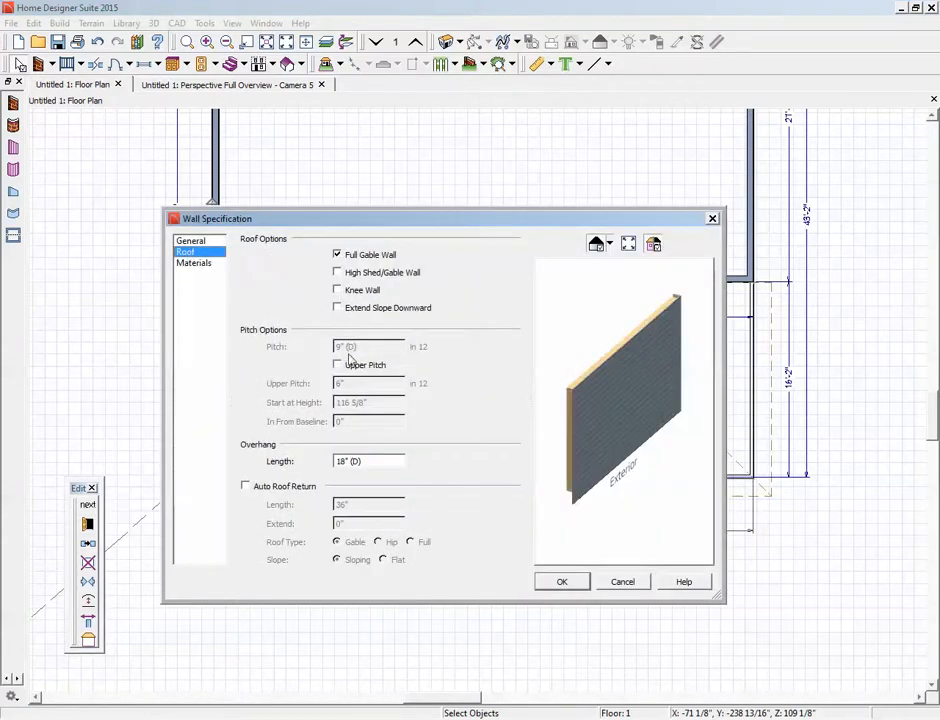
pyautogui.click(622, 581)
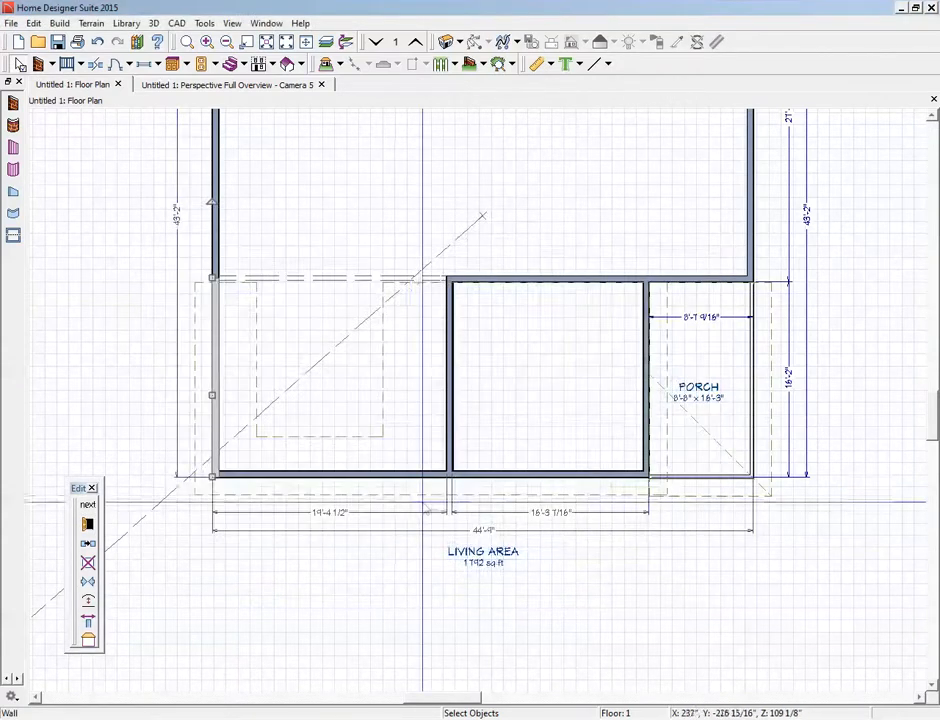
pyautogui.doubleClick(407, 477)
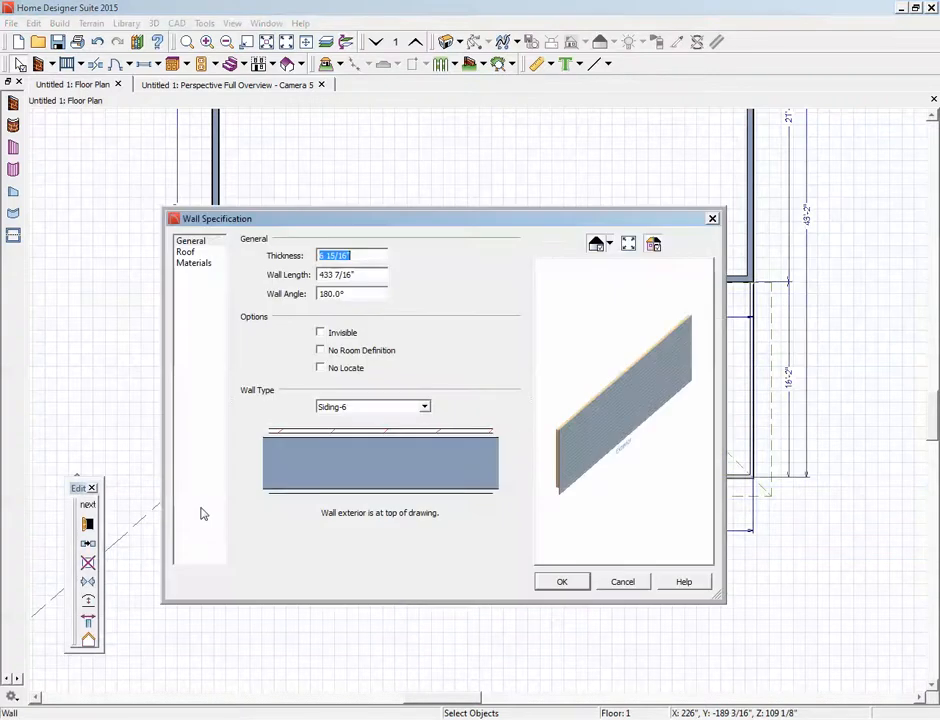
pyautogui.click(186, 252)
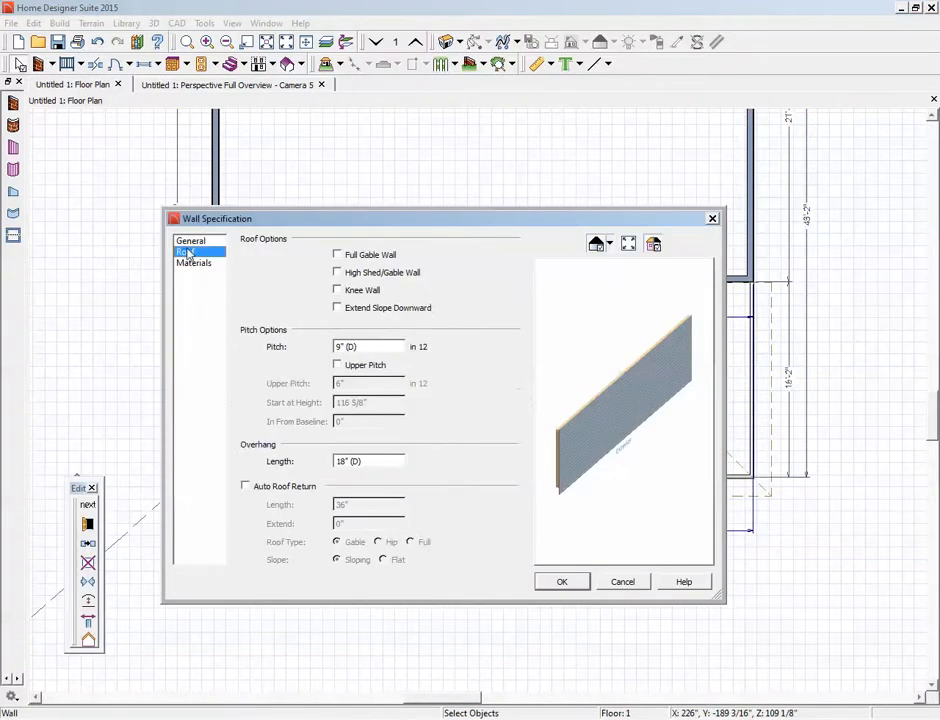
pyautogui.click(622, 584)
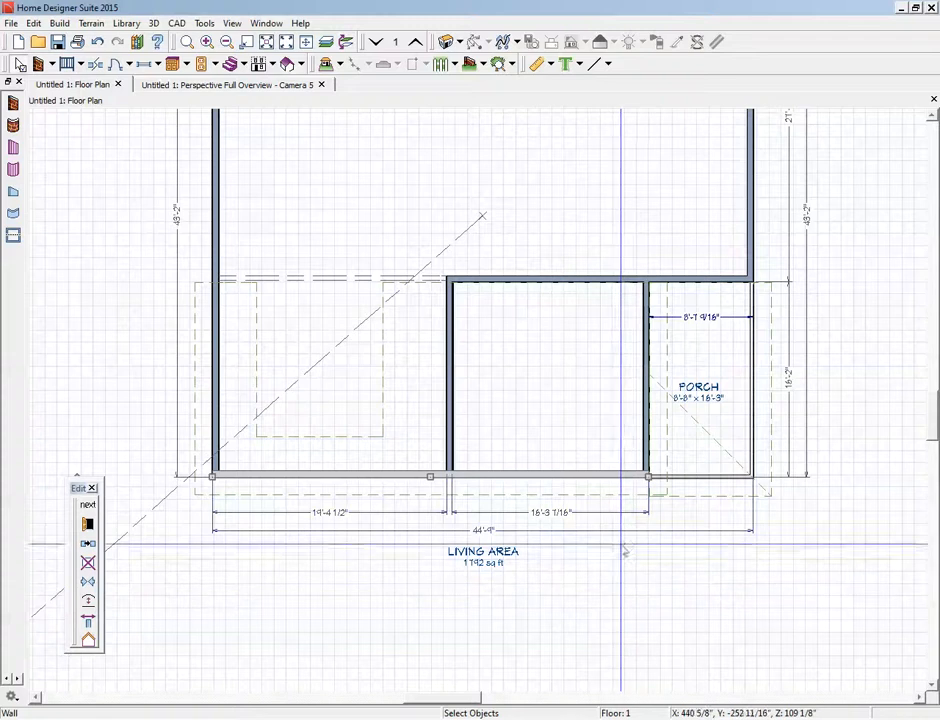
# Check the roof options of the wall beside the porch and the wing's dividing wall, and compare the roofs in the 3D overview
pyautogui.click(647, 442)
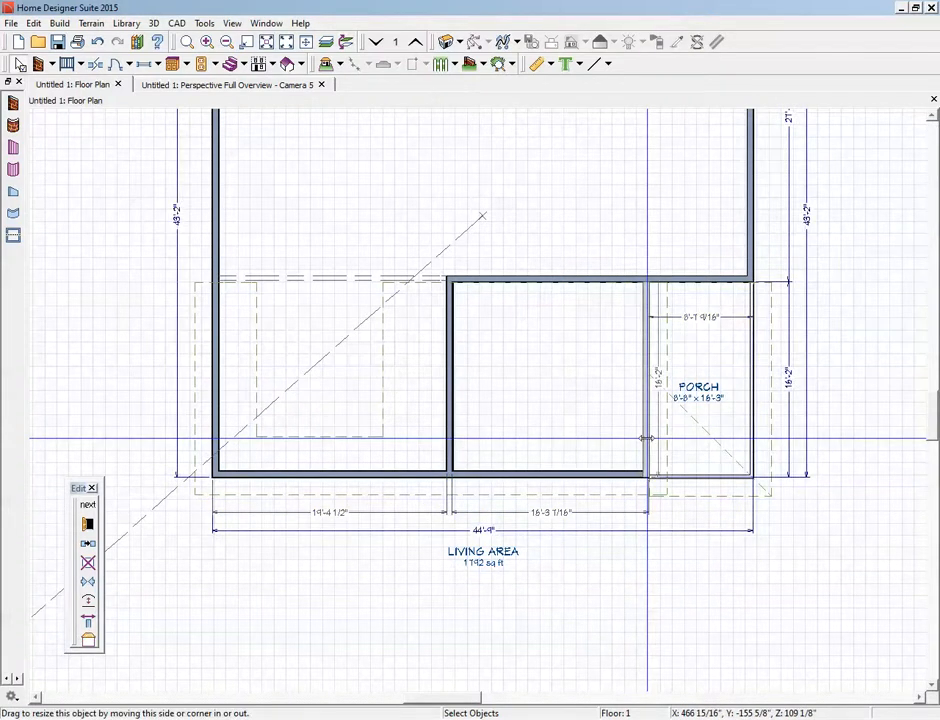
pyautogui.click(82, 543)
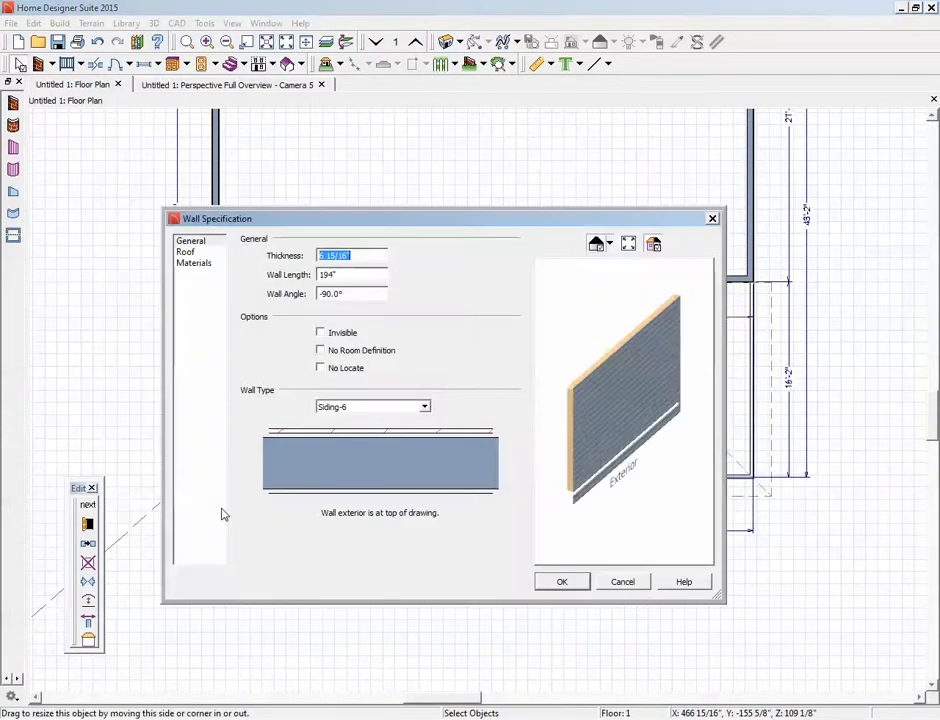
pyautogui.click(187, 252)
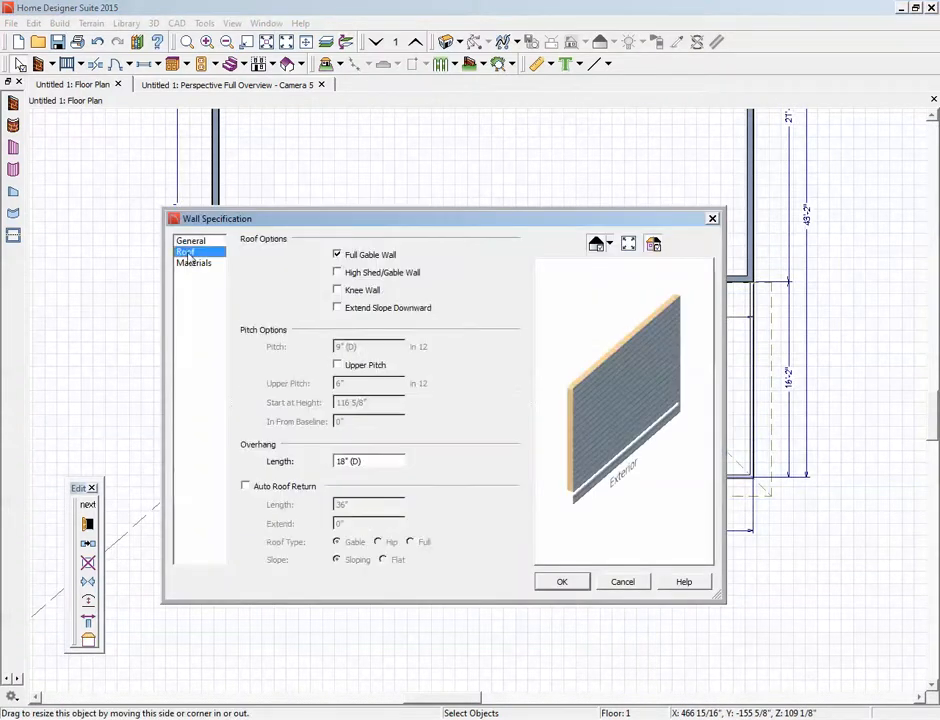
pyautogui.click(623, 582)
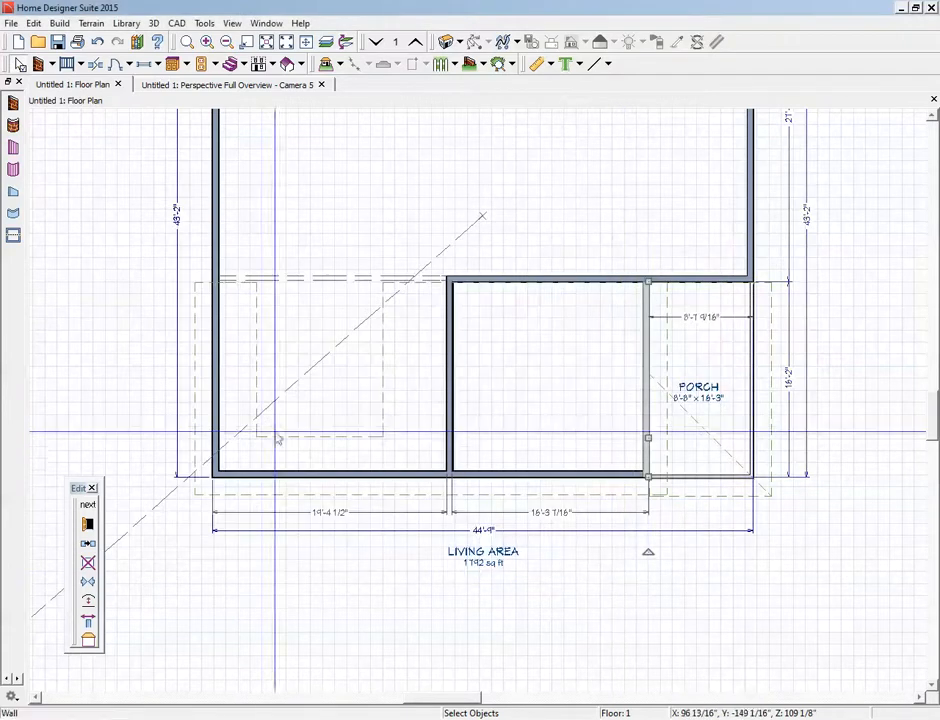
pyautogui.click(451, 405)
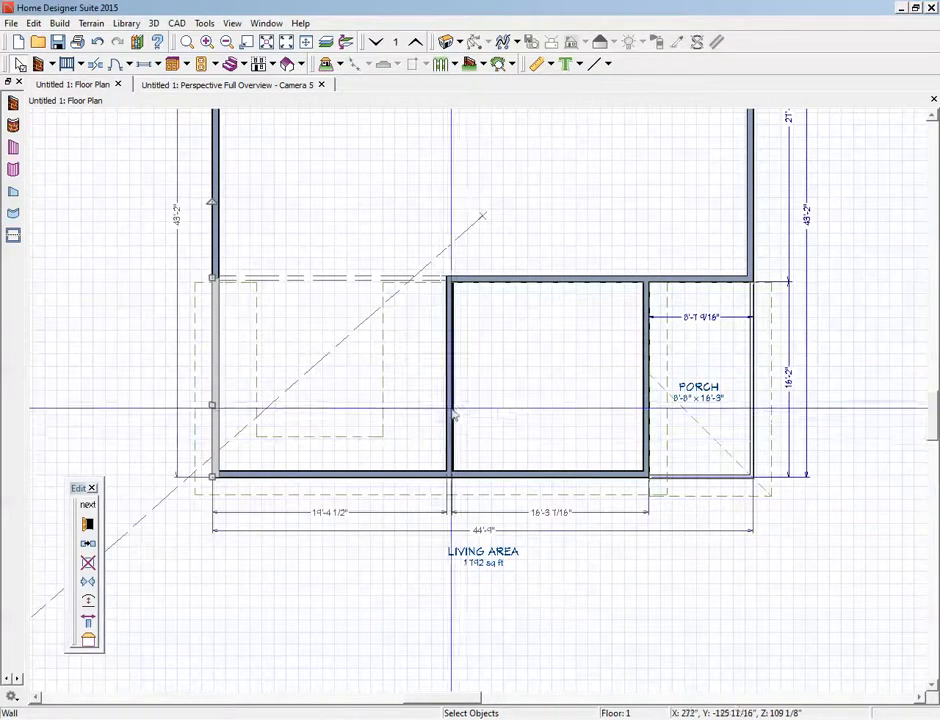
pyautogui.click(88, 526)
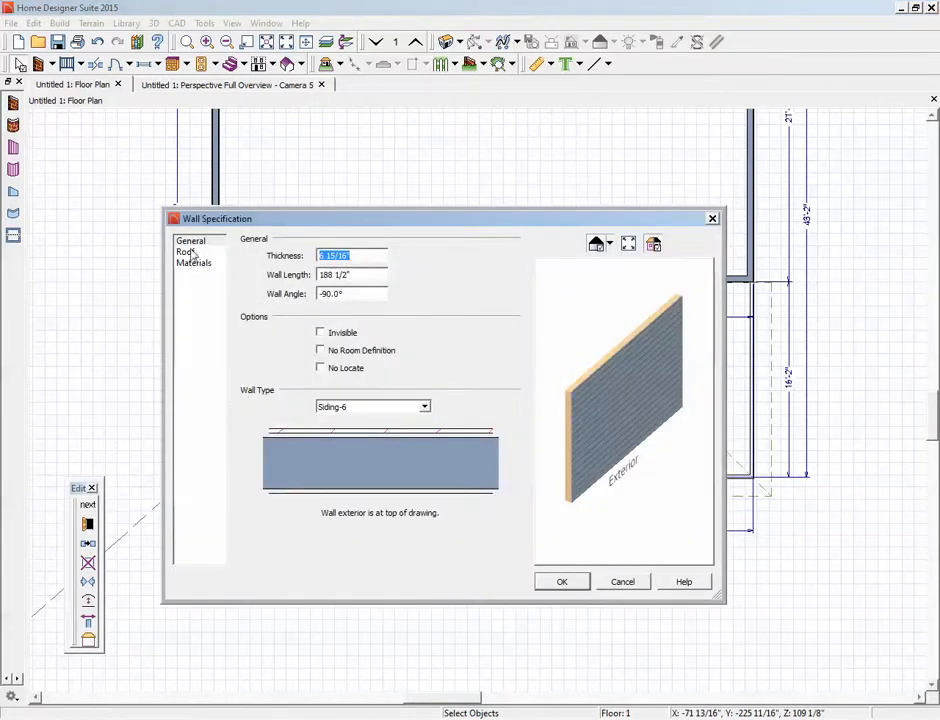
pyautogui.click(186, 252)
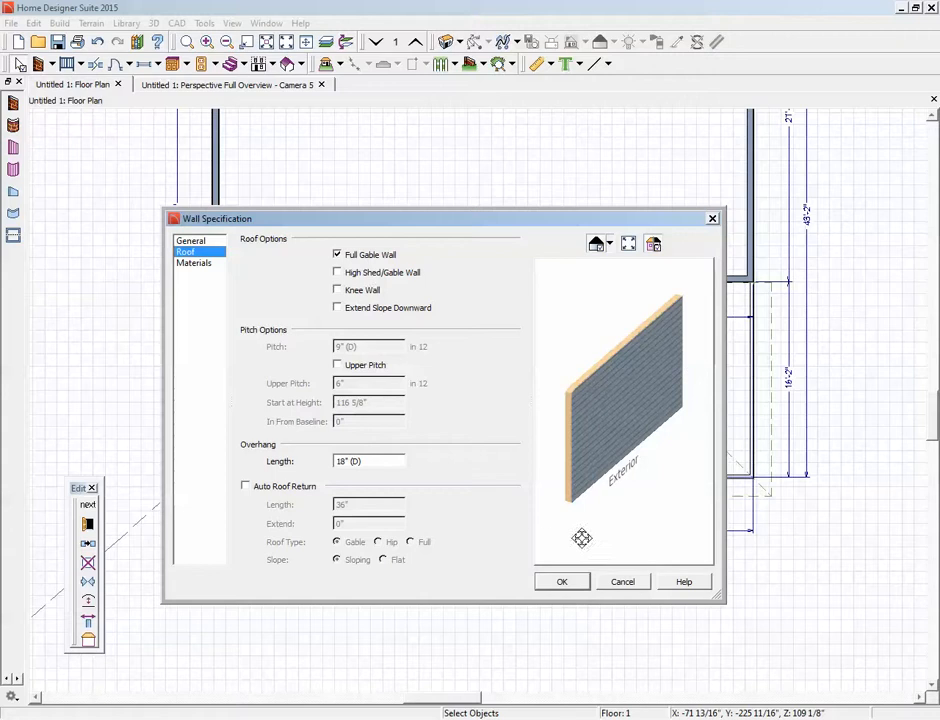
pyautogui.click(622, 581)
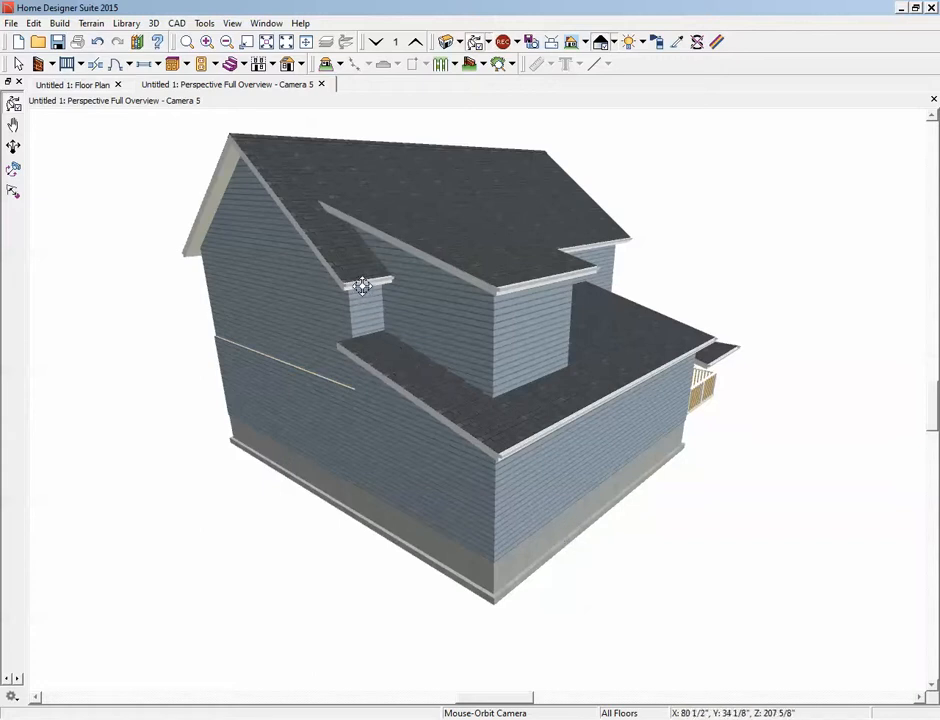
pyautogui.moveTo(518, 436); pyautogui.dragTo(413, 264)
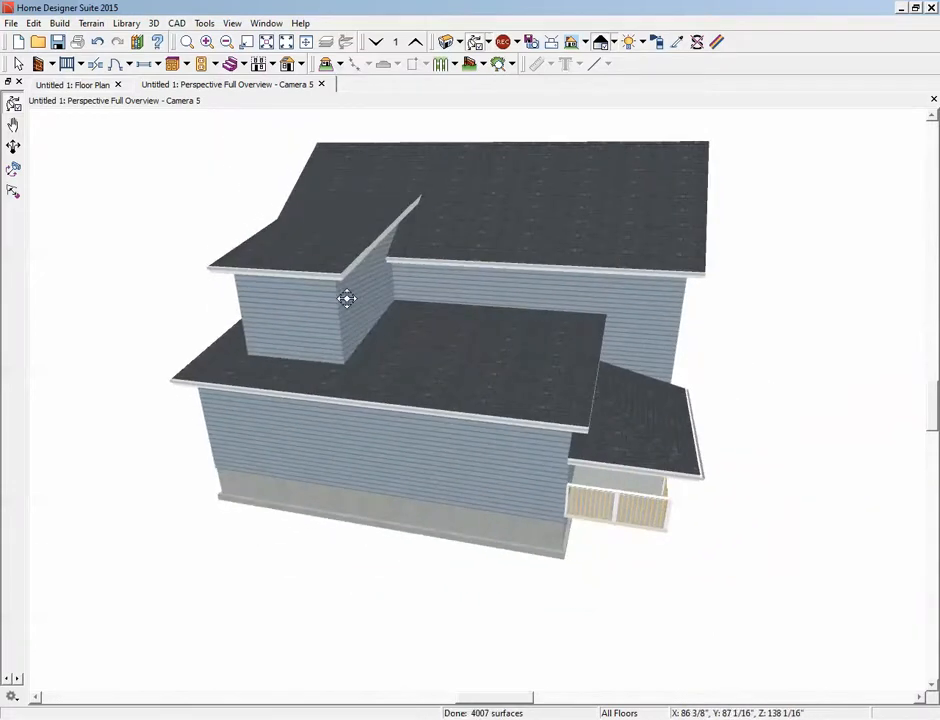
pyautogui.hotkey('ctrl', 'Tab')
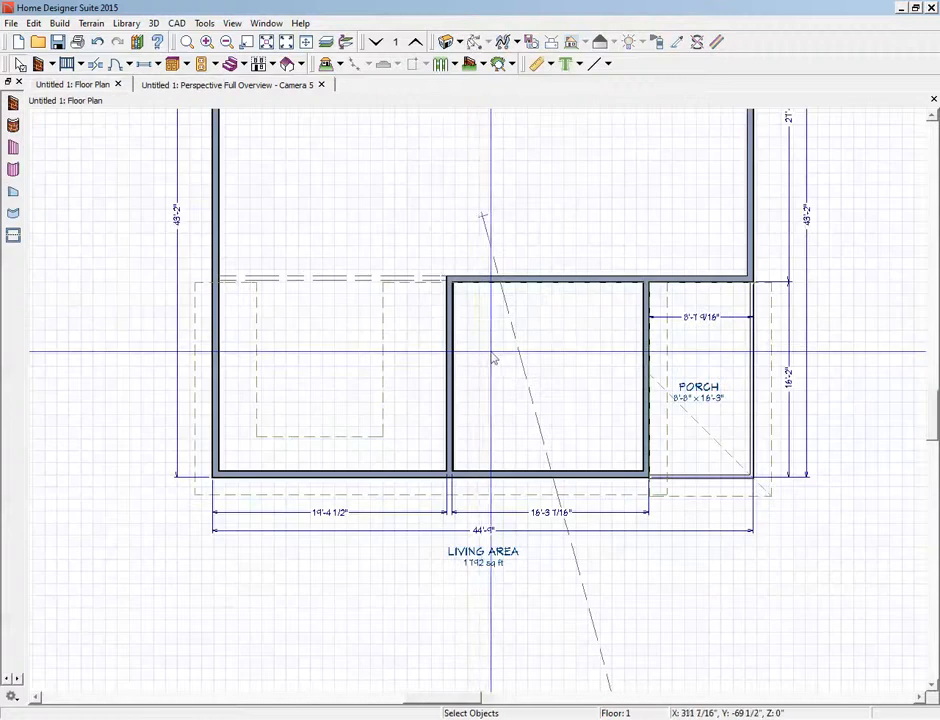
# Draw exterior walls on floor 2 for a room about 10' by 8'-4" against the existing south room's east wall, and view it in 3D
pyautogui.click(415, 41)
pyautogui.scroll(1, 425, 368)
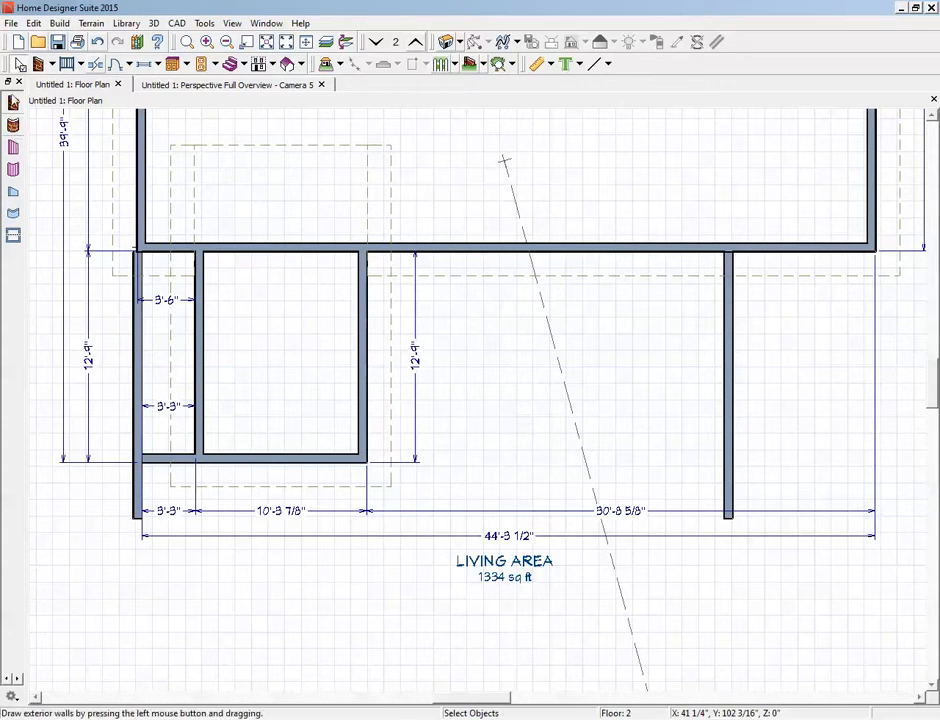
pyautogui.click(14, 102)
pyautogui.moveTo(366, 382)
pyautogui.mouseDown()
pyautogui.moveTo(525, 378)
pyautogui.moveTo(525, 272)
pyautogui.mouseUp()
pyautogui.hotkey('ctrl', 'Tab')
pyautogui.moveTo(443, 356); pyautogui.dragTo(394, 386)
pyautogui.hotkey('ctrl', 'Tab')
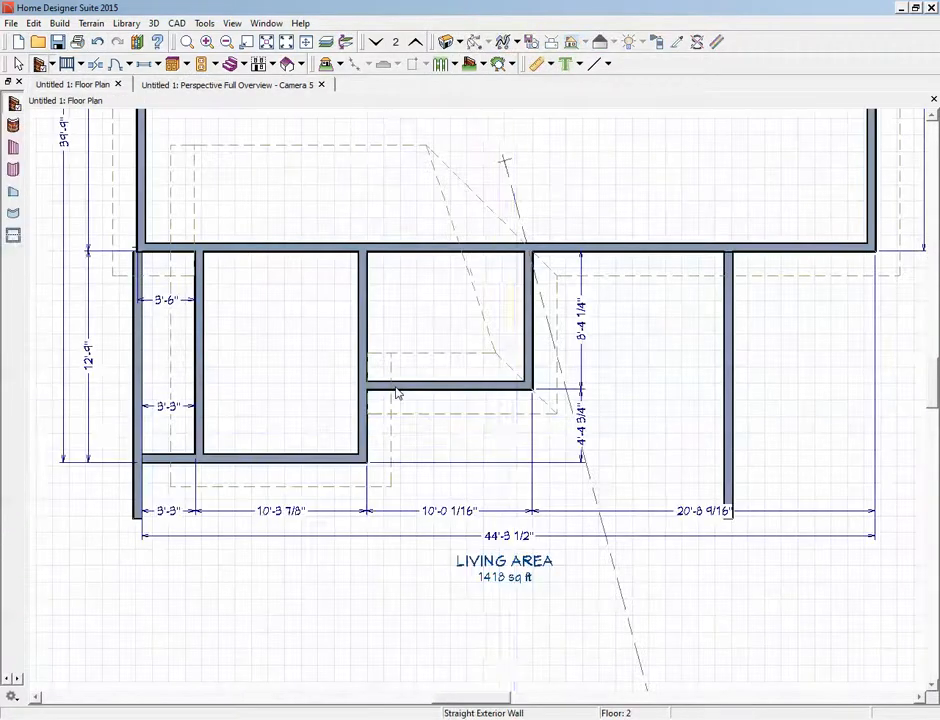
# Set the roof pitch of the new second-floor room's south wall to 3 in 12
pyautogui.rightClick(478, 389)
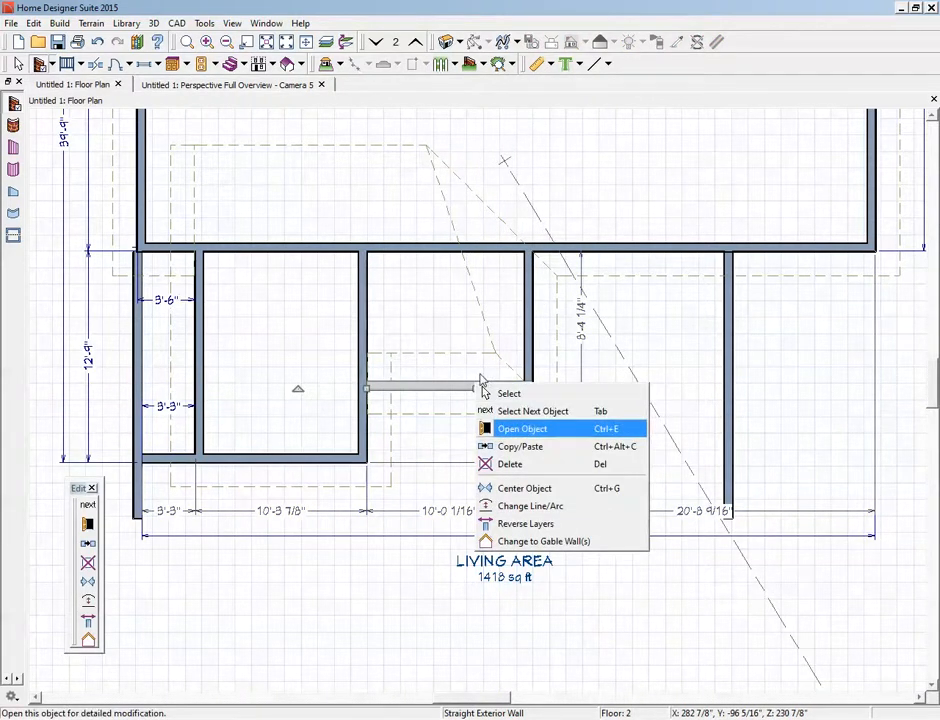
pyautogui.press('Return')
pyautogui.click(188, 253)
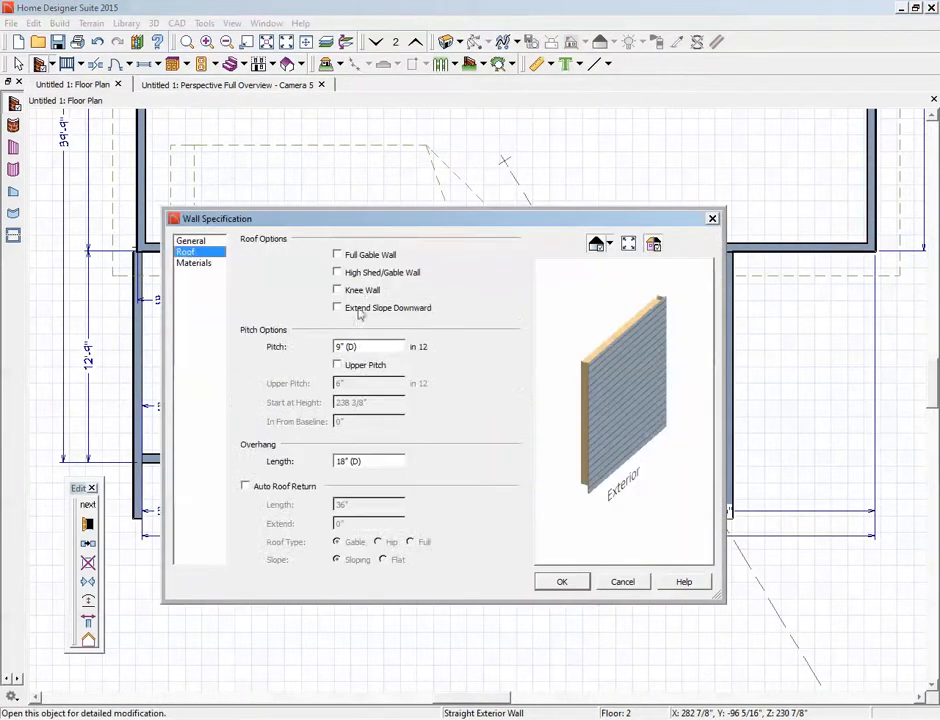
pyautogui.click(386, 350)
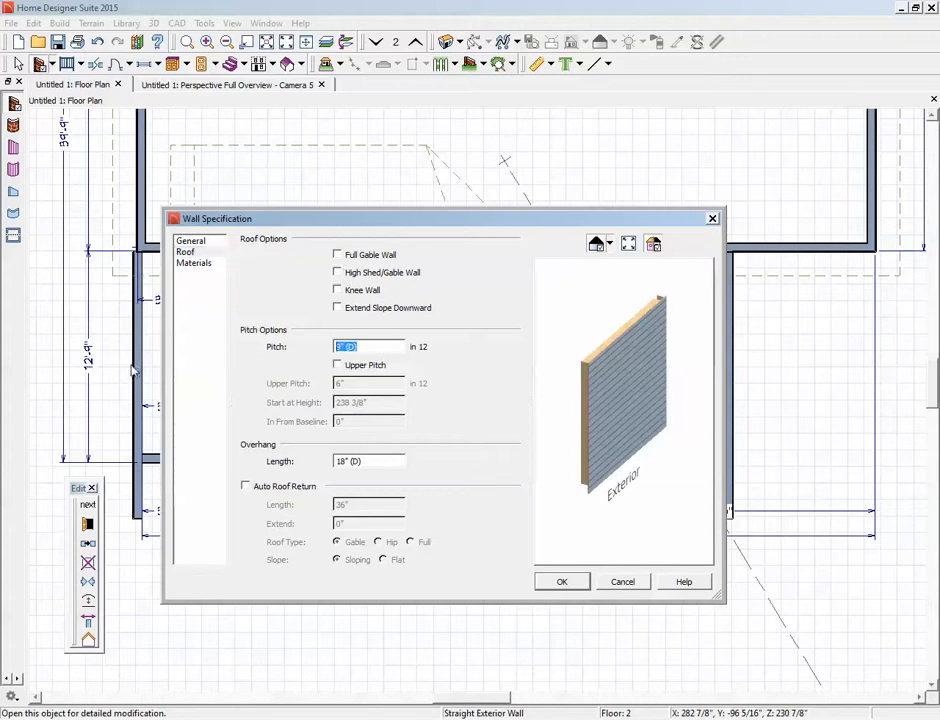
pyautogui.write('3')
pyautogui.click(578, 580)
# Make the new second-floor room's east wall a Full Gable Wall
pyautogui.rightClick(529, 336)
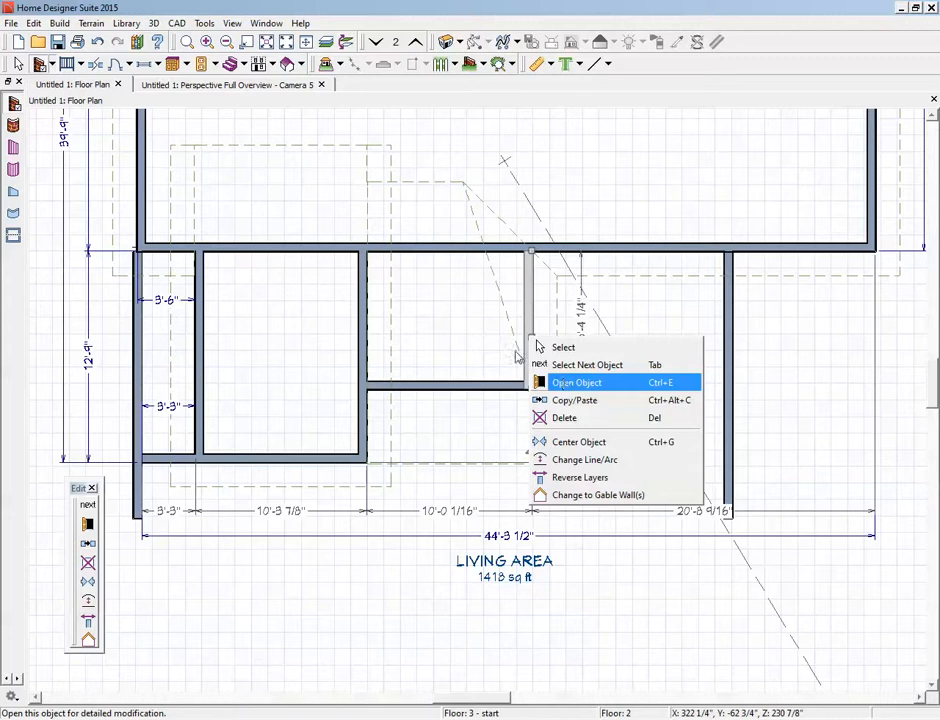
pyautogui.press('Return')
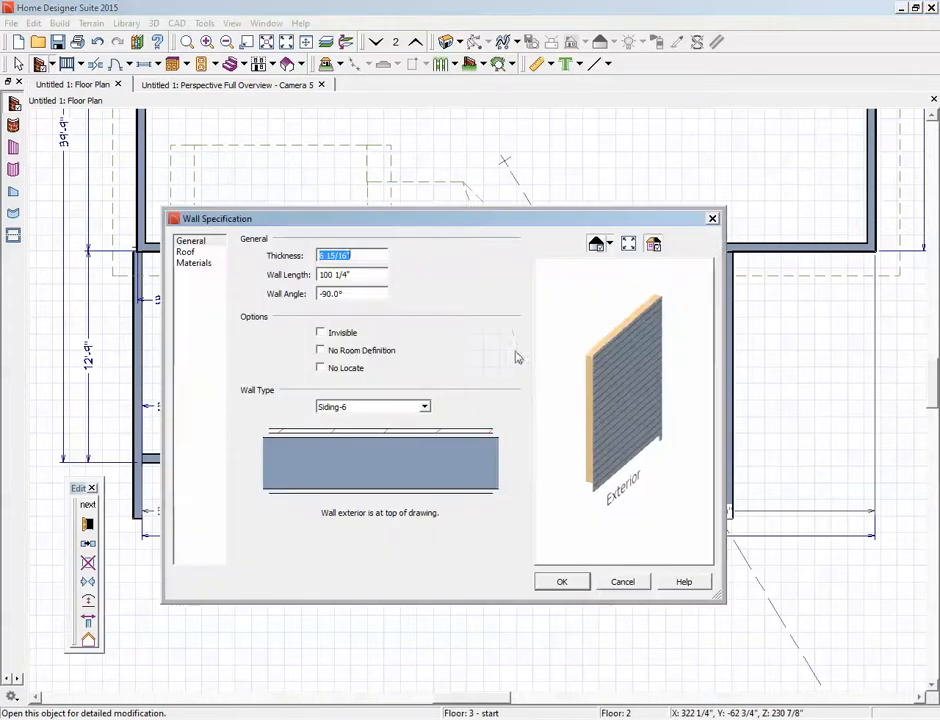
pyautogui.click(188, 252)
pyautogui.click(342, 254)
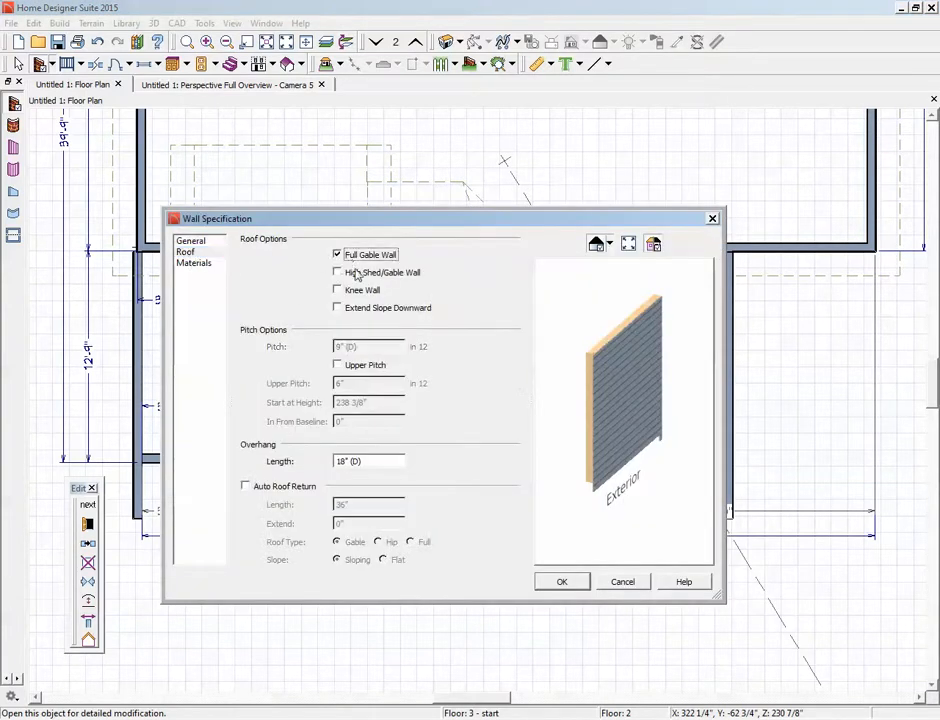
pyautogui.click(564, 586)
# Examine the two shed roofs and the porch roof from the southeast, south and southwest in the 3D overview
pyautogui.hotkey('ctrl', 'Tab')
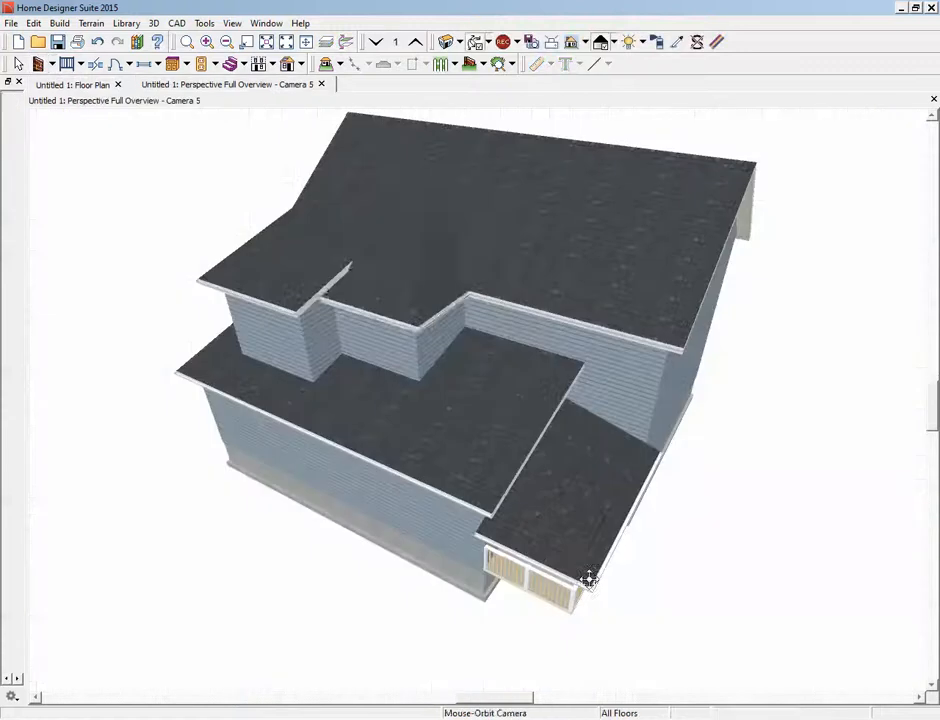
pyautogui.moveTo(541, 378); pyautogui.dragTo(508, 335)
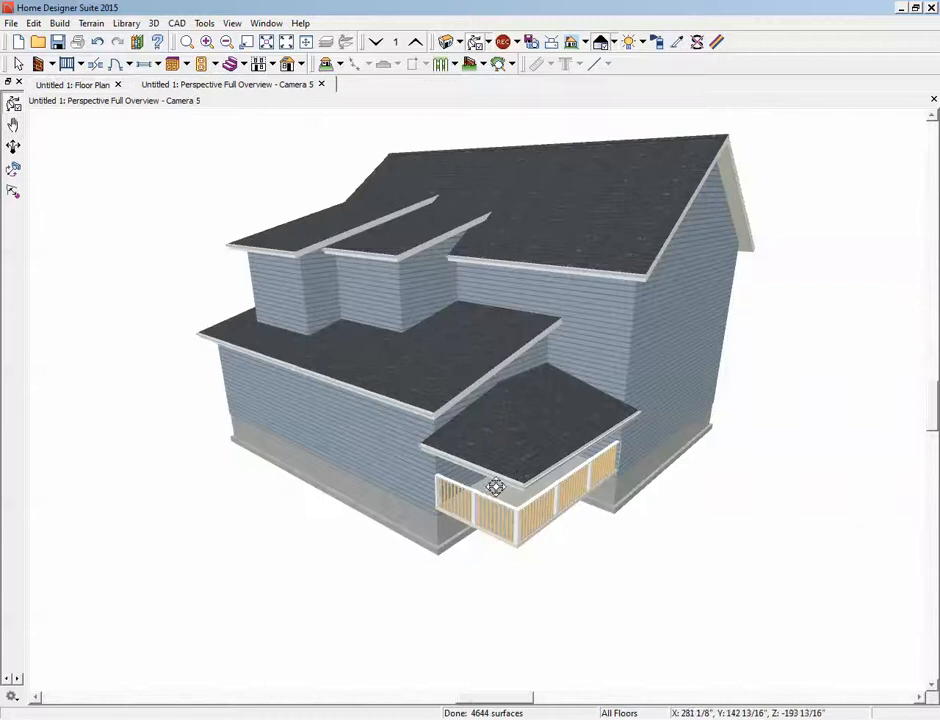
pyautogui.moveTo(496, 487); pyautogui.dragTo(495, 413)
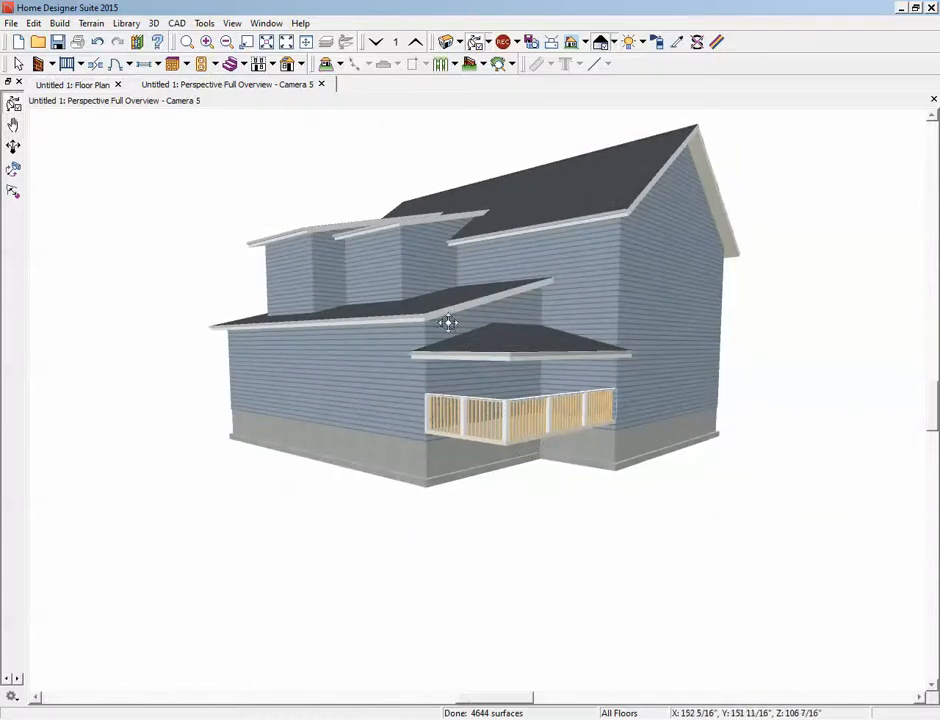
pyautogui.moveTo(336, 308); pyautogui.dragTo(451, 375)
pyautogui.moveTo(451, 375); pyautogui.dragTo(374, 386)
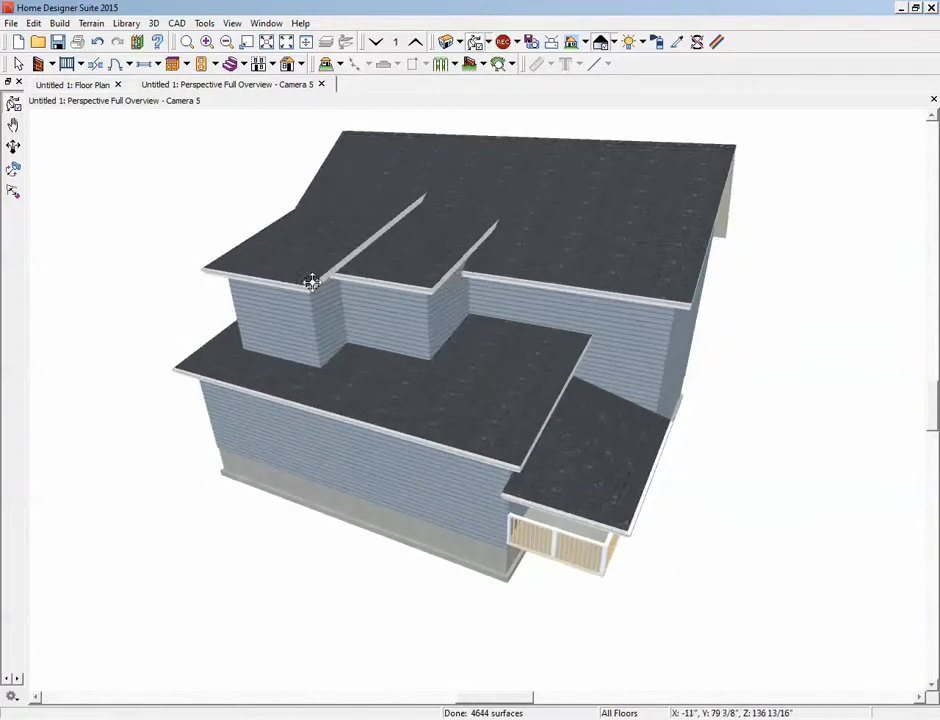
pyautogui.moveTo(365, 329); pyautogui.dragTo(559, 331)
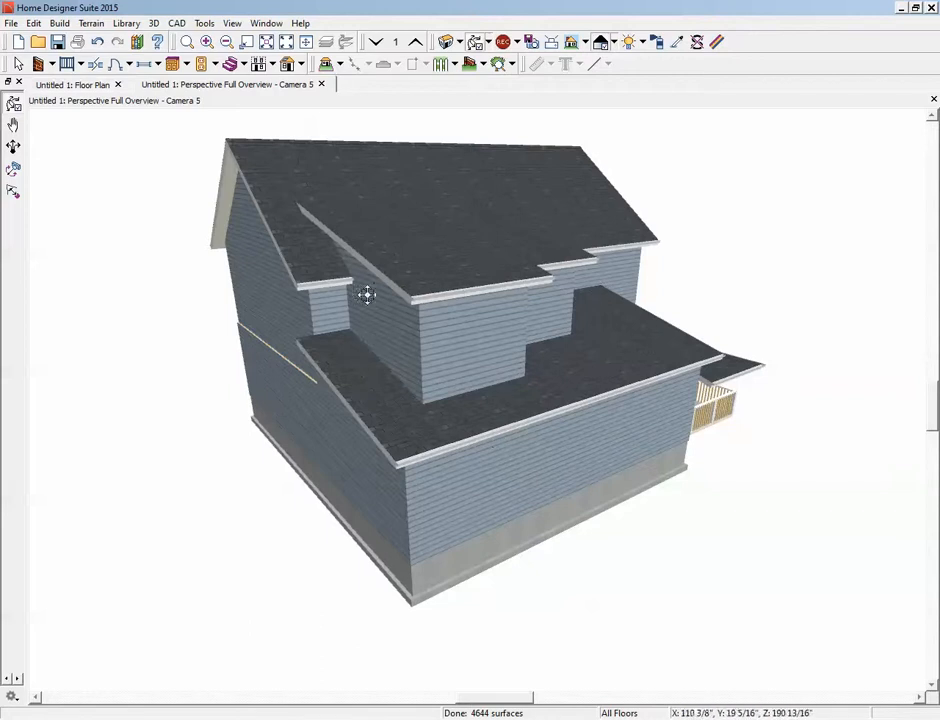
pyautogui.moveTo(427, 413); pyautogui.dragTo(241, 414)
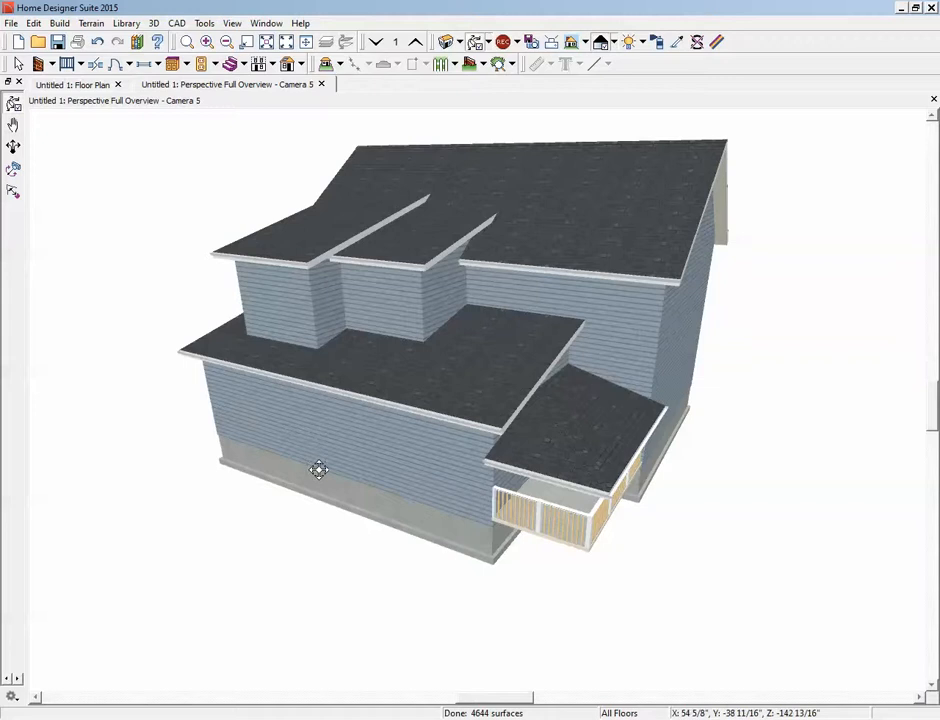
# Check the roof options of the south wing's south exterior wall on floor 1 without changing them
pyautogui.hotkey('ctrl', 'Tab')
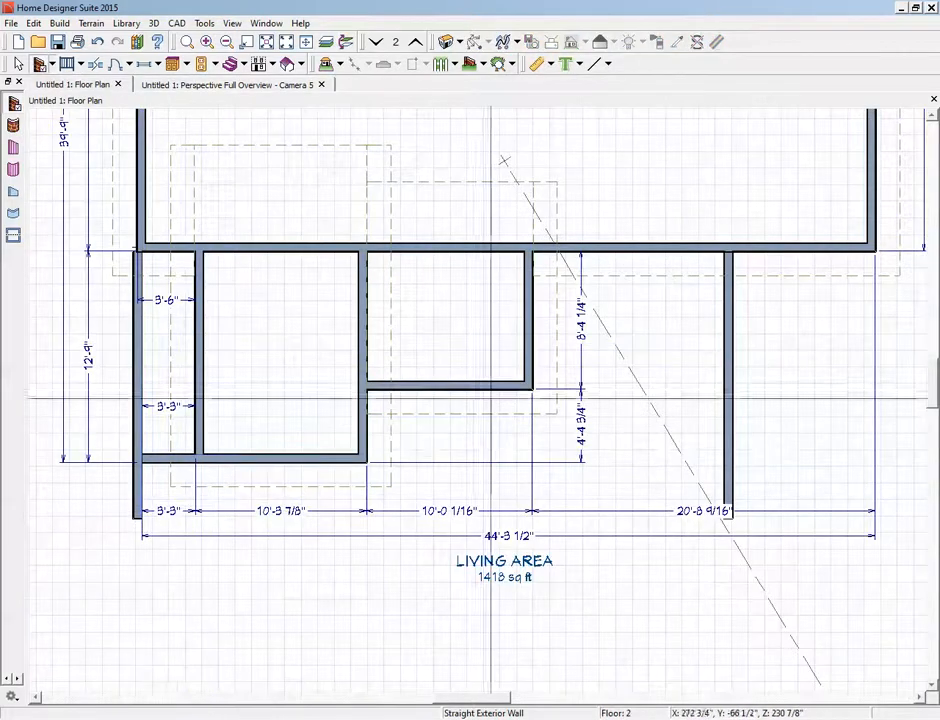
pyautogui.click(381, 45)
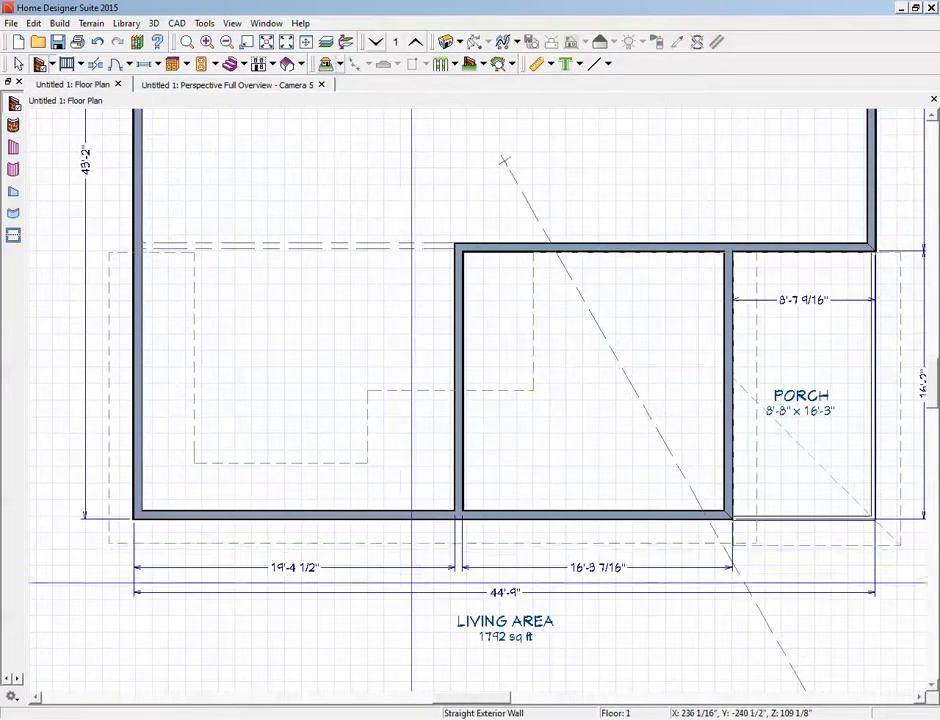
pyautogui.rightClick(424, 518)
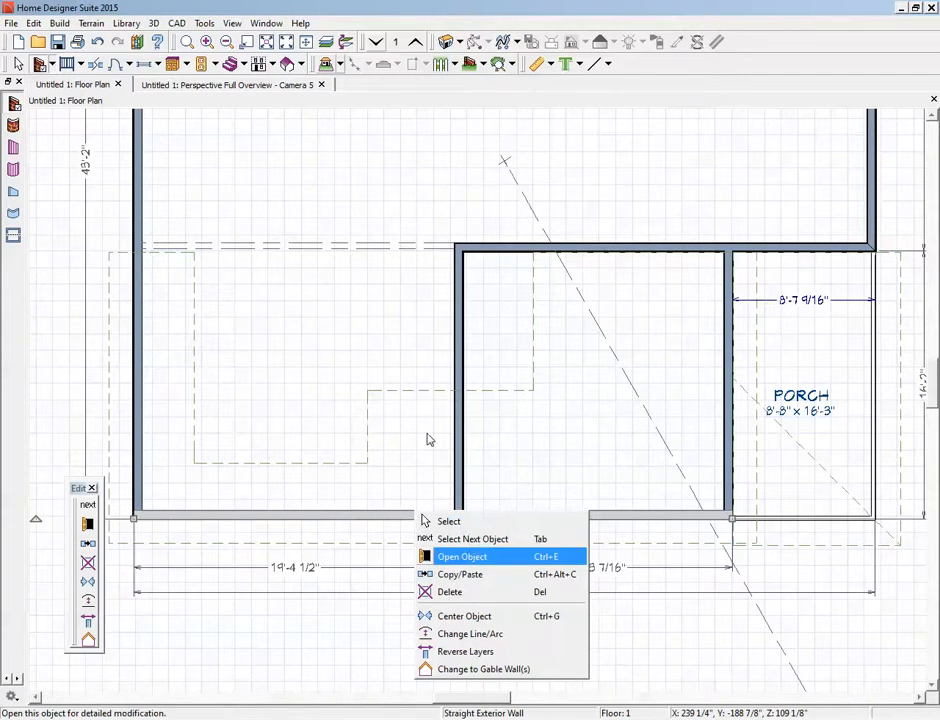
pyautogui.press('Return')
pyautogui.click(185, 252)
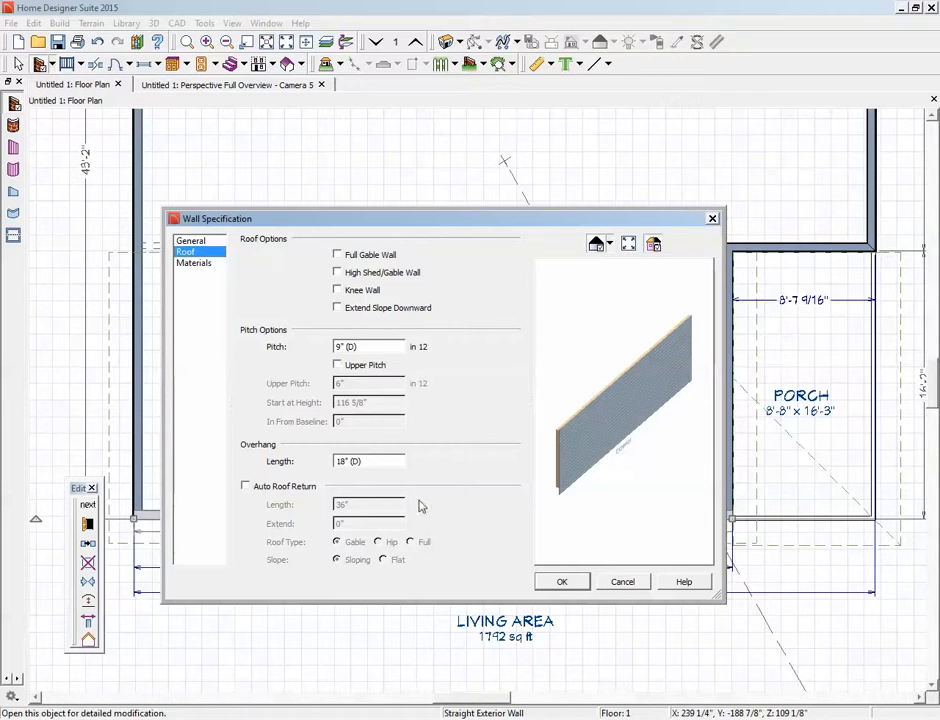
pyautogui.click(604, 587)
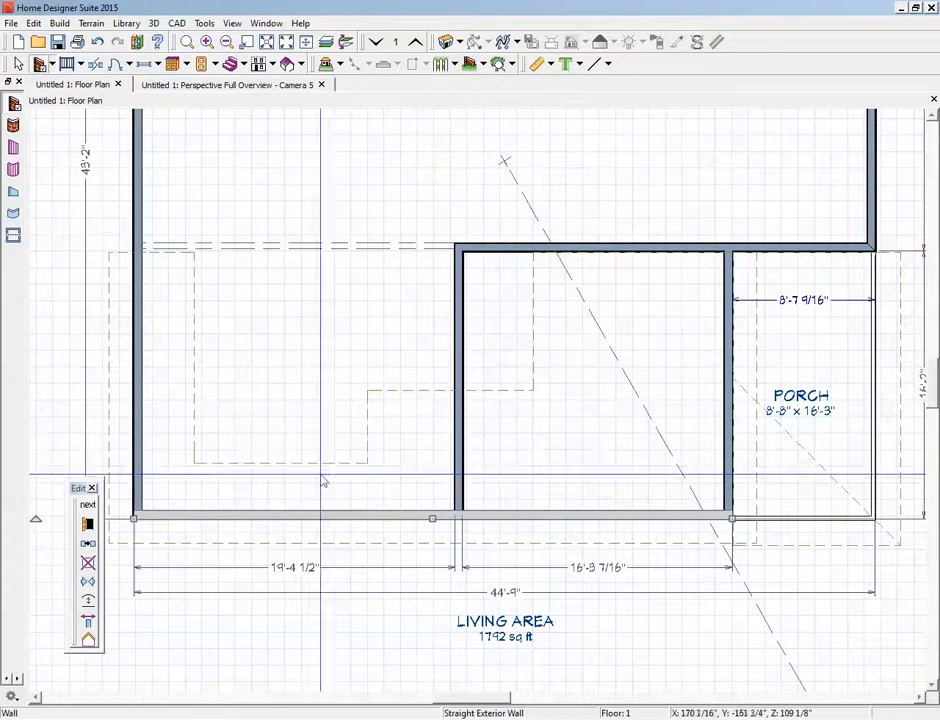
# Inspect the west gable wall and the lower roof slope from the southwest in the 3D overview
pyautogui.hotkey('ctrl', 'Tab')
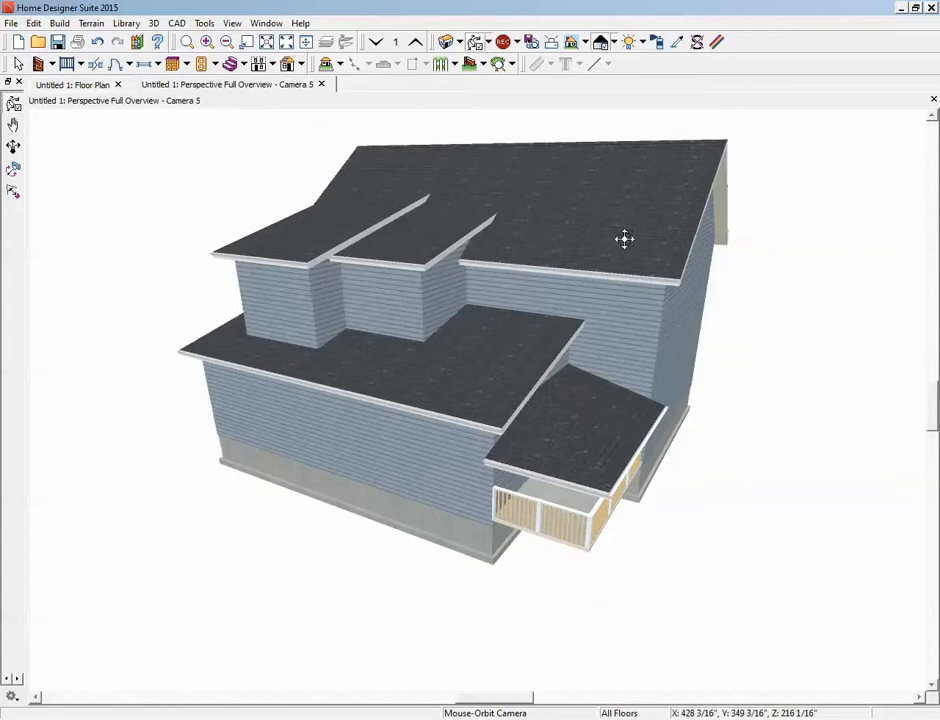
pyautogui.moveTo(336, 308); pyautogui.dragTo(566, 325)
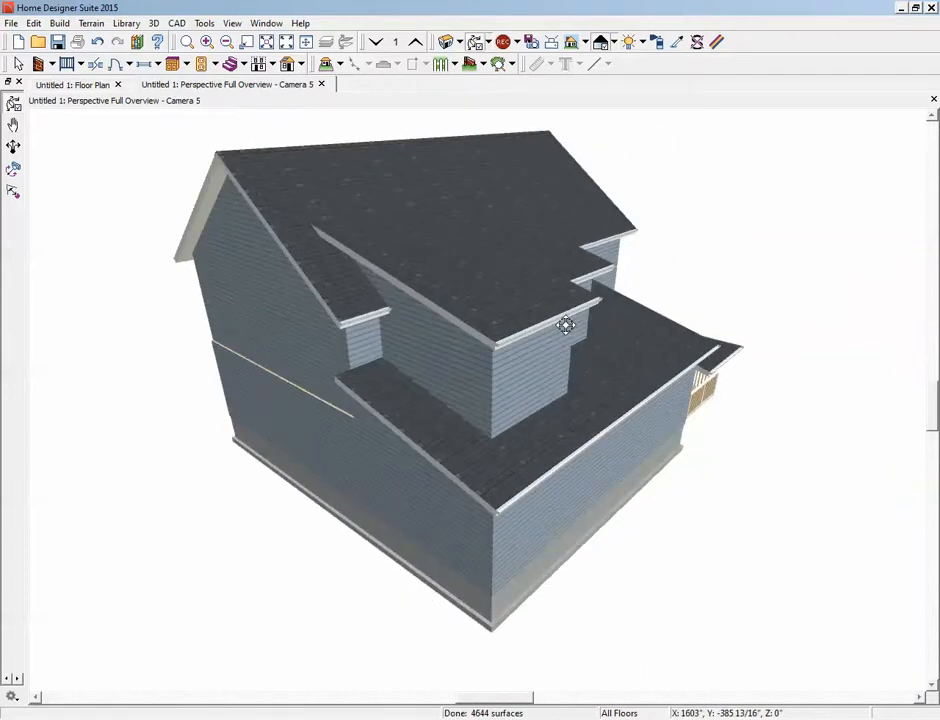
pyautogui.moveTo(566, 325); pyautogui.dragTo(592, 288)
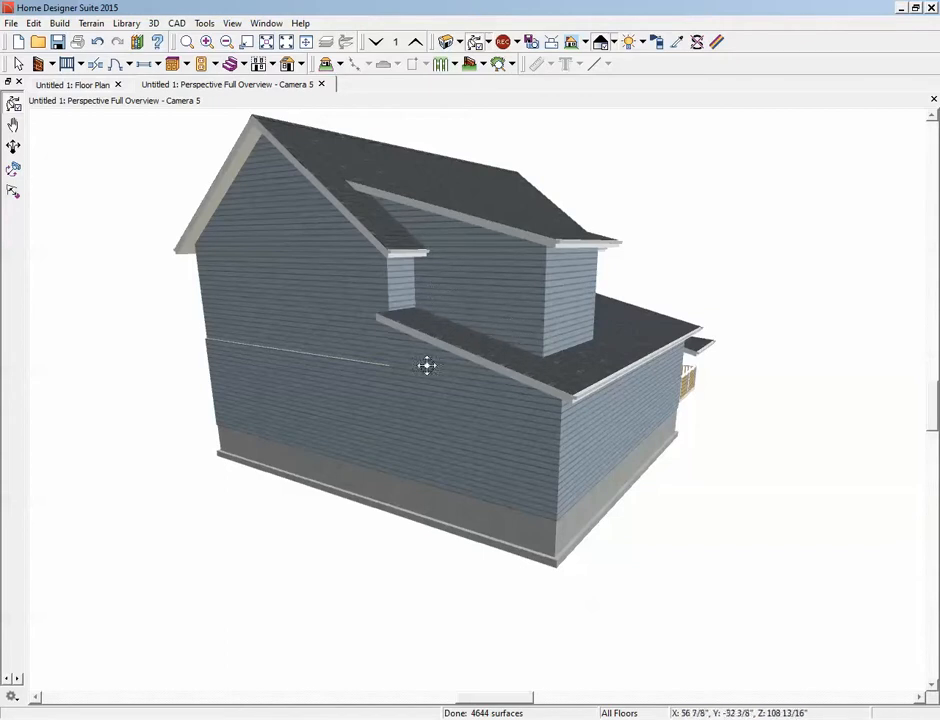
pyautogui.rightClick(459, 347)
pyautogui.click(704, 274)
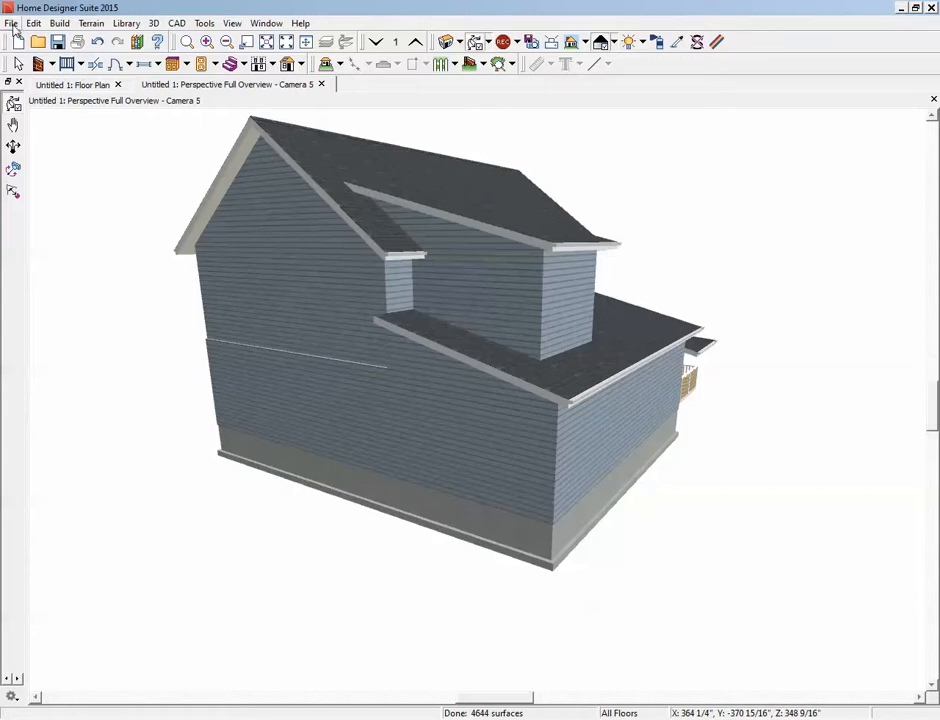
# Save the plan as Untitled 1.plan in the Home Talk folder on the Desktop
pyautogui.click(13, 25)
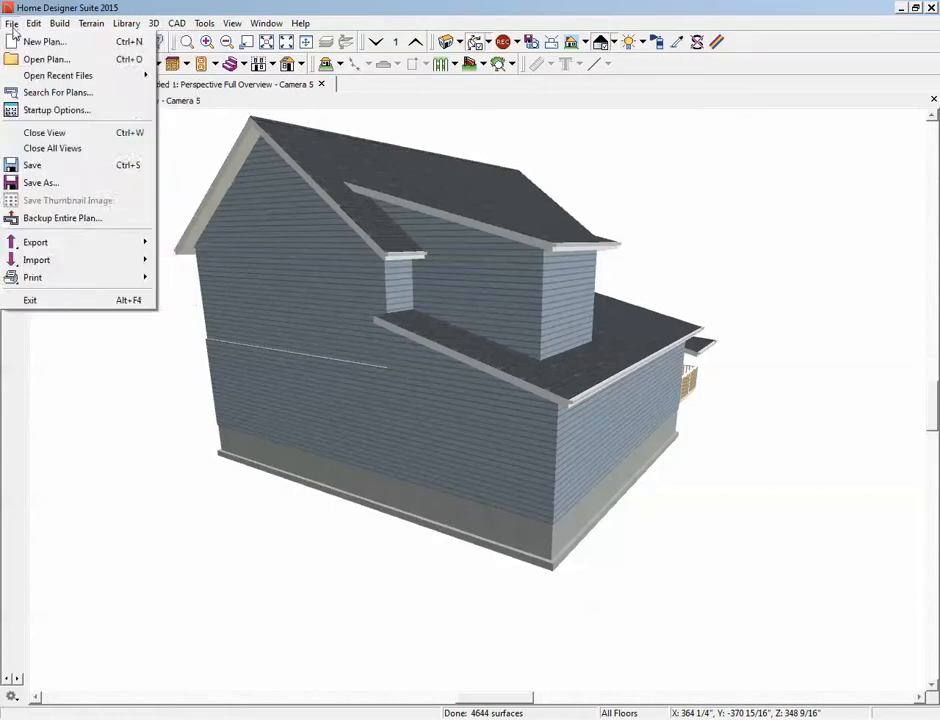
pyautogui.click(32, 165)
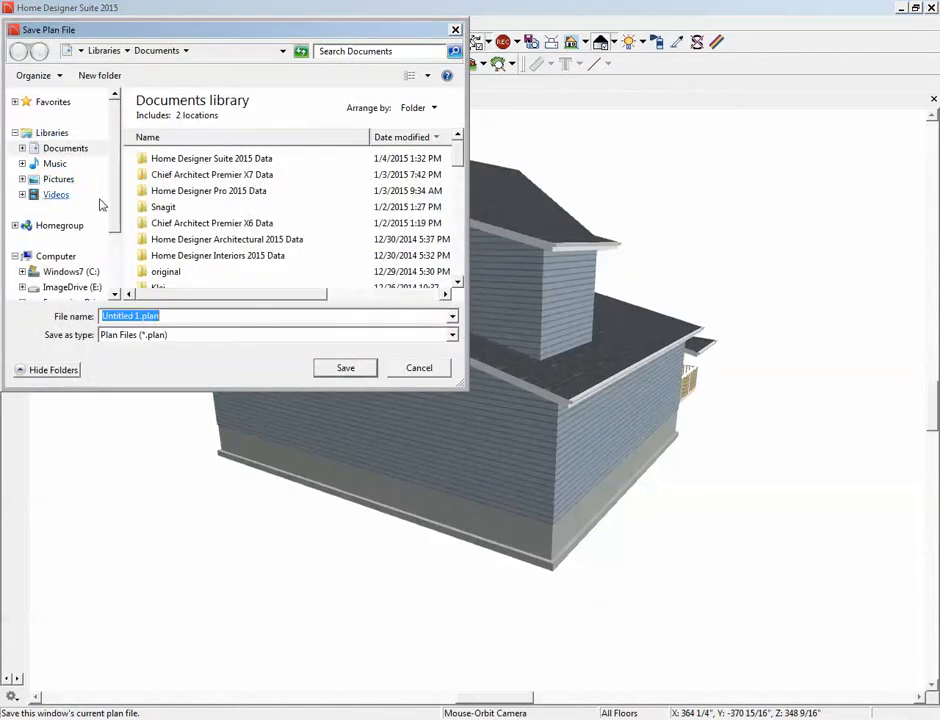
pyautogui.click(64, 273)
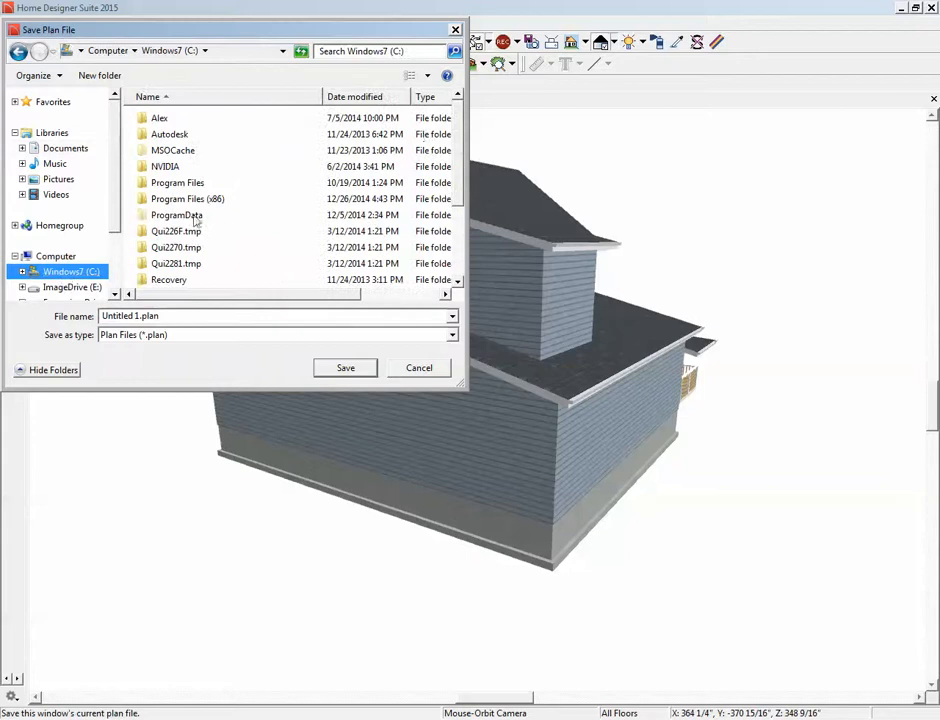
pyautogui.moveTo(462, 160); pyautogui.dragTo(463, 232)
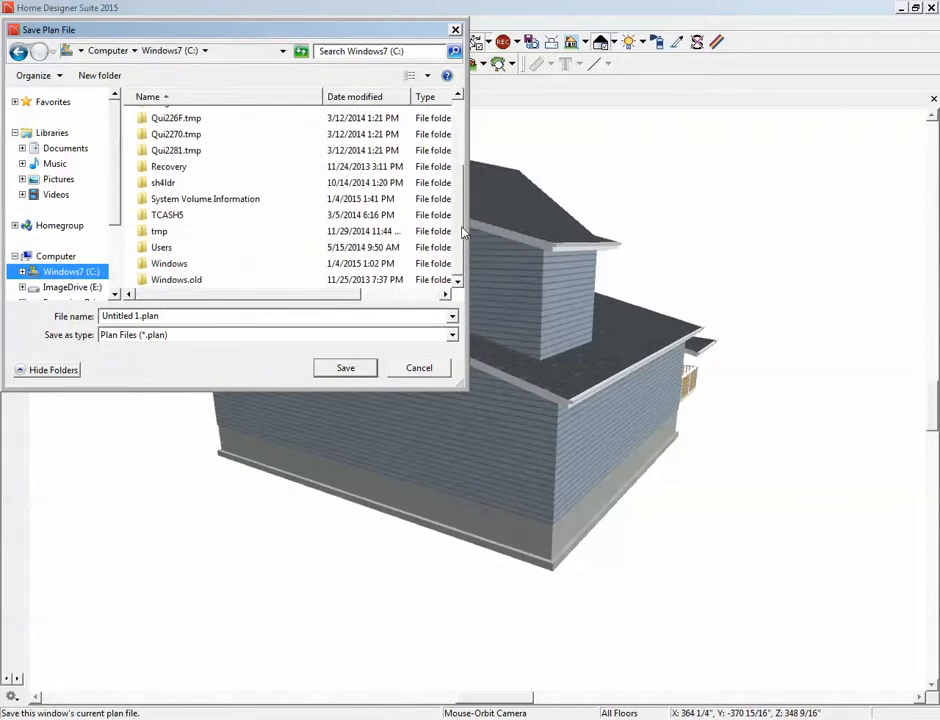
pyautogui.doubleClick(162, 248)
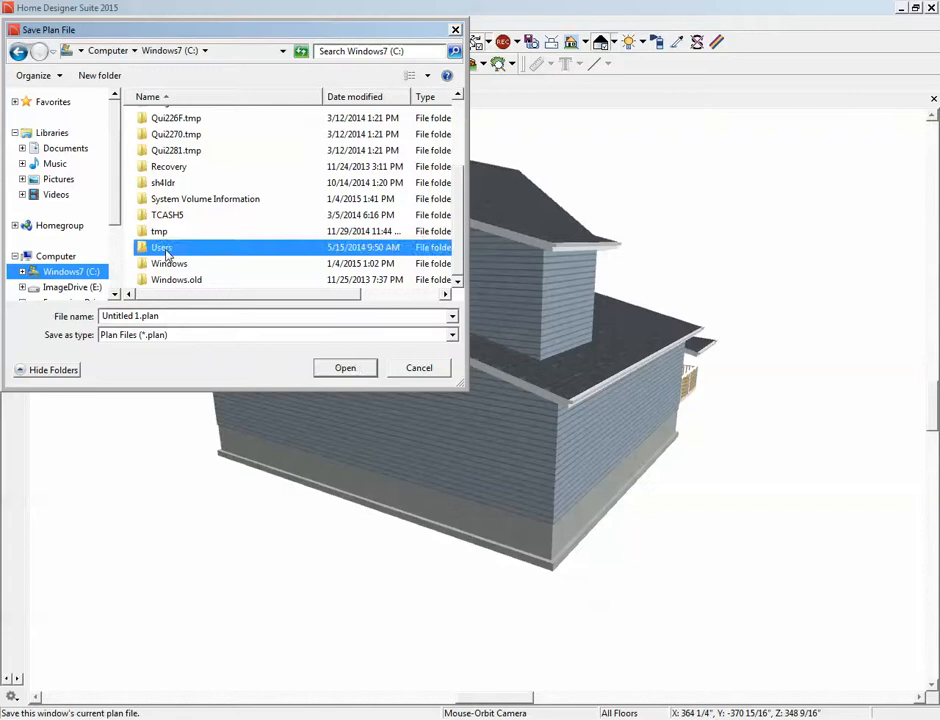
pyautogui.doubleClick(148, 119)
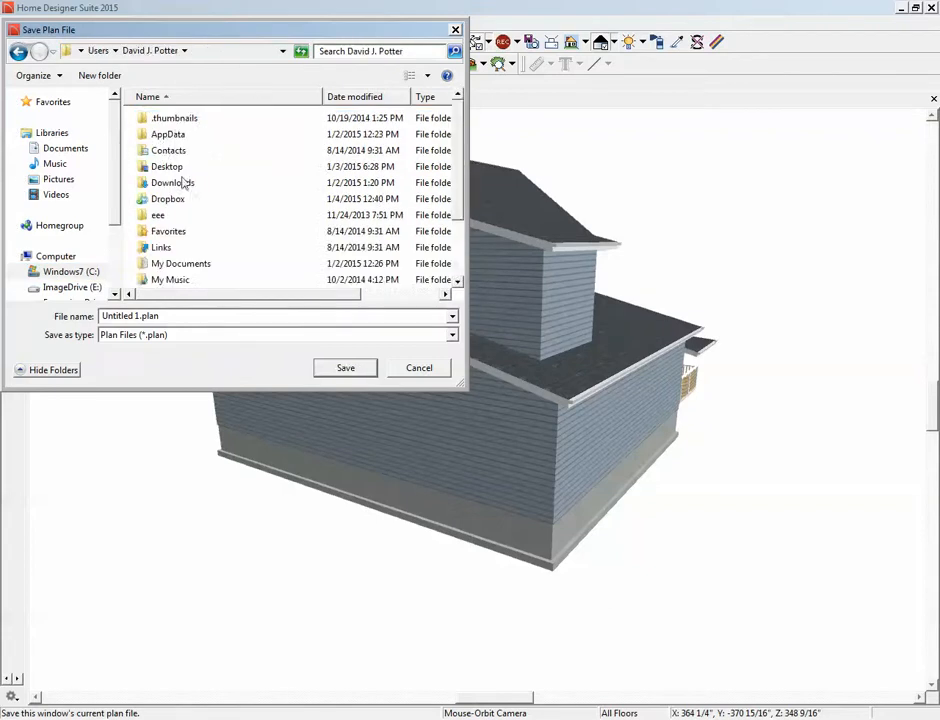
pyautogui.doubleClick(167, 167)
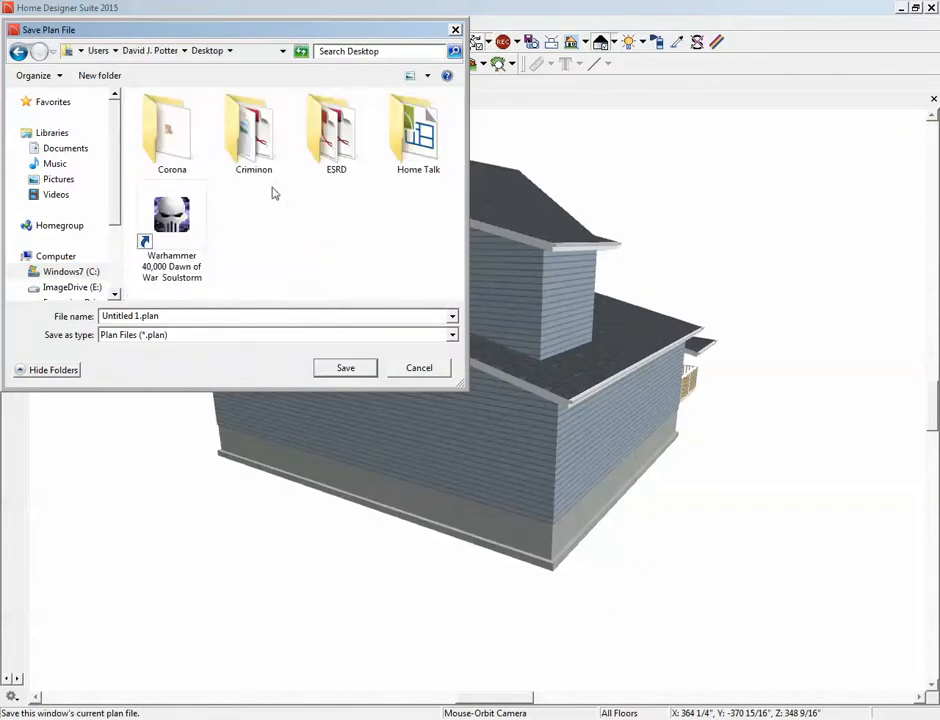
pyautogui.doubleClick(430, 146)
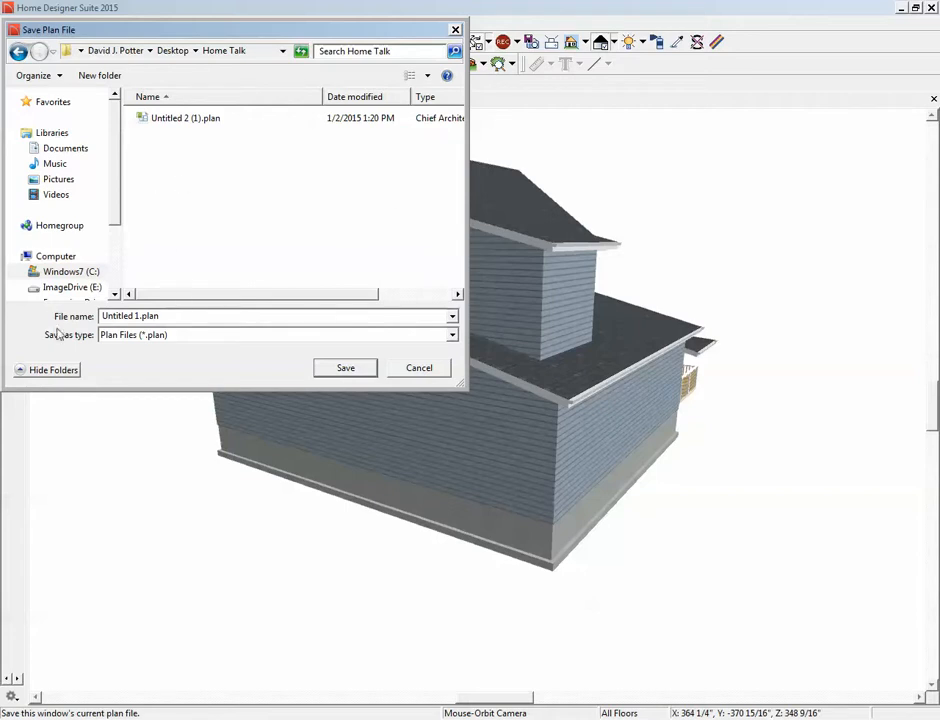
pyautogui.click(366, 374)
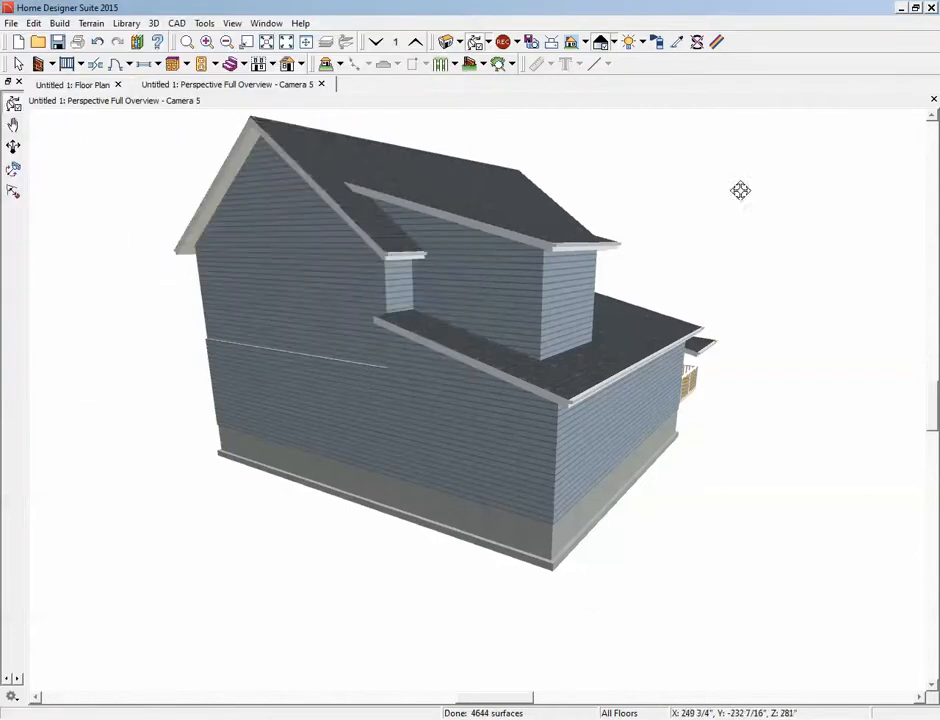
# Close the 3D overview and Home Designer Suite, then start Home Designer Pro 2015 and associate plan, layout and library files with it
pyautogui.click(932, 101)
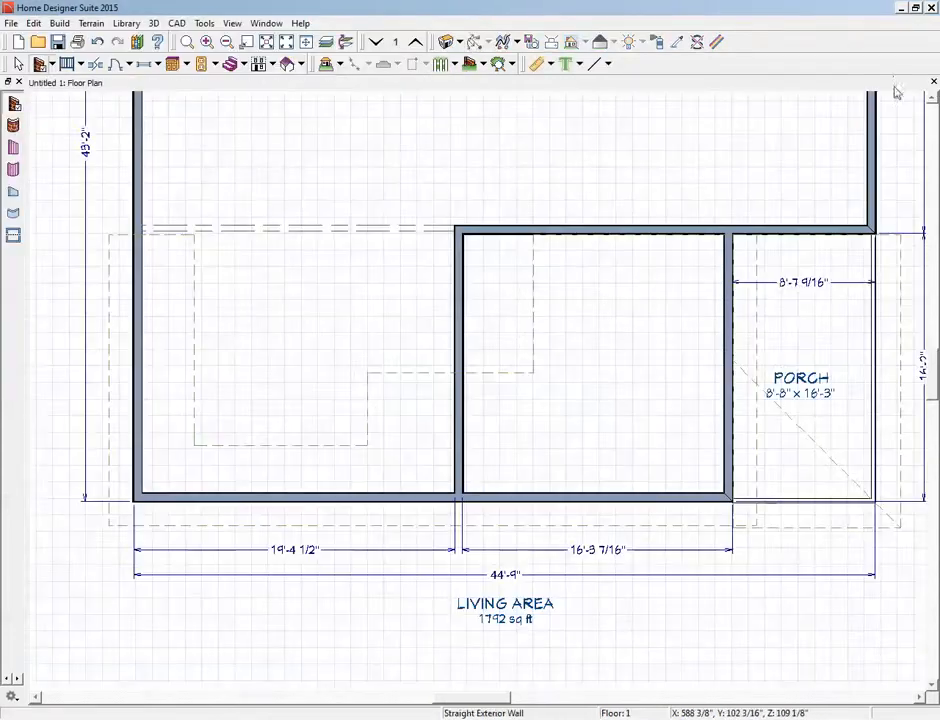
pyautogui.click(932, 8)
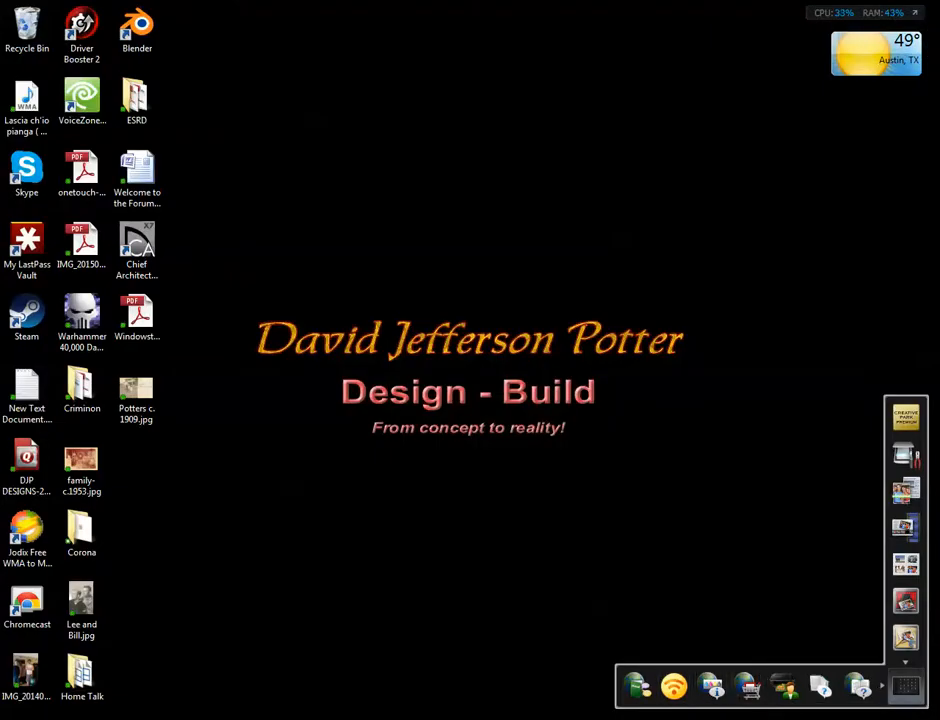
pyautogui.click(906, 686)
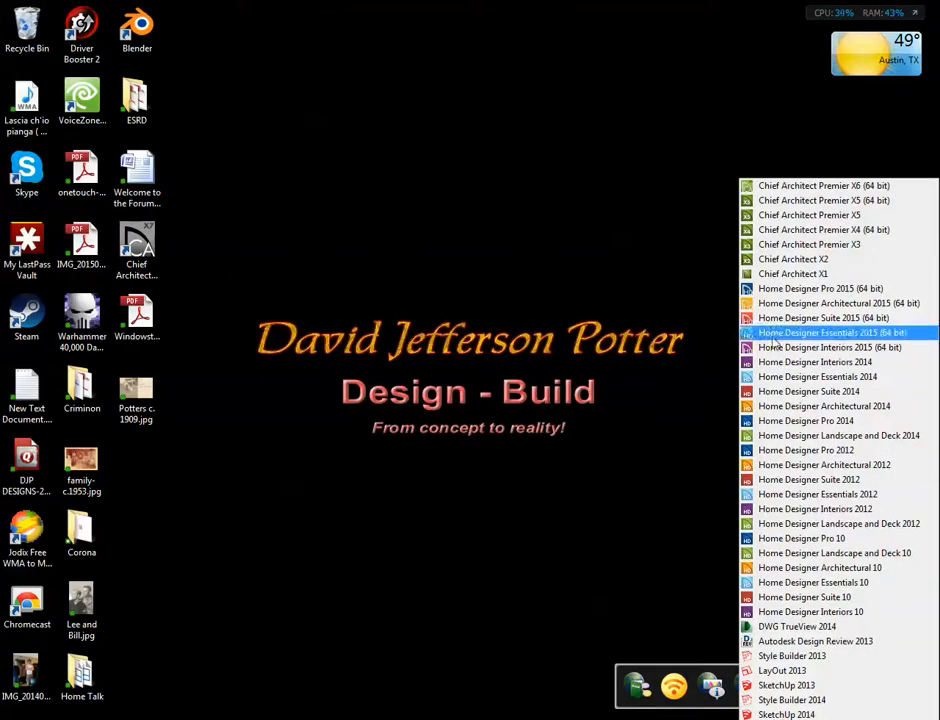
pyautogui.click(786, 290)
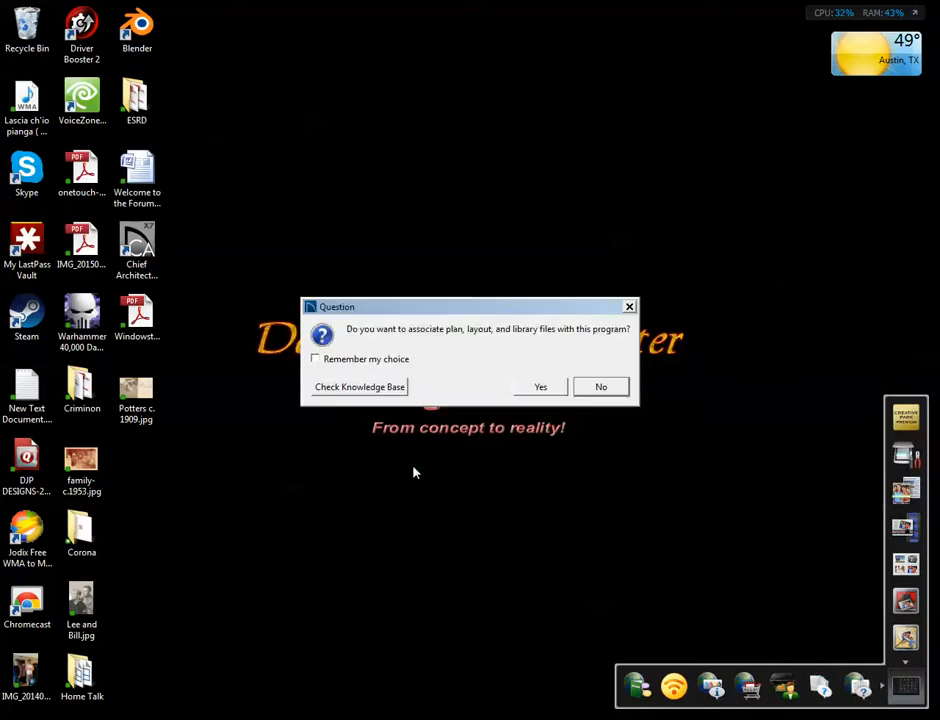
pyautogui.click(540, 387)
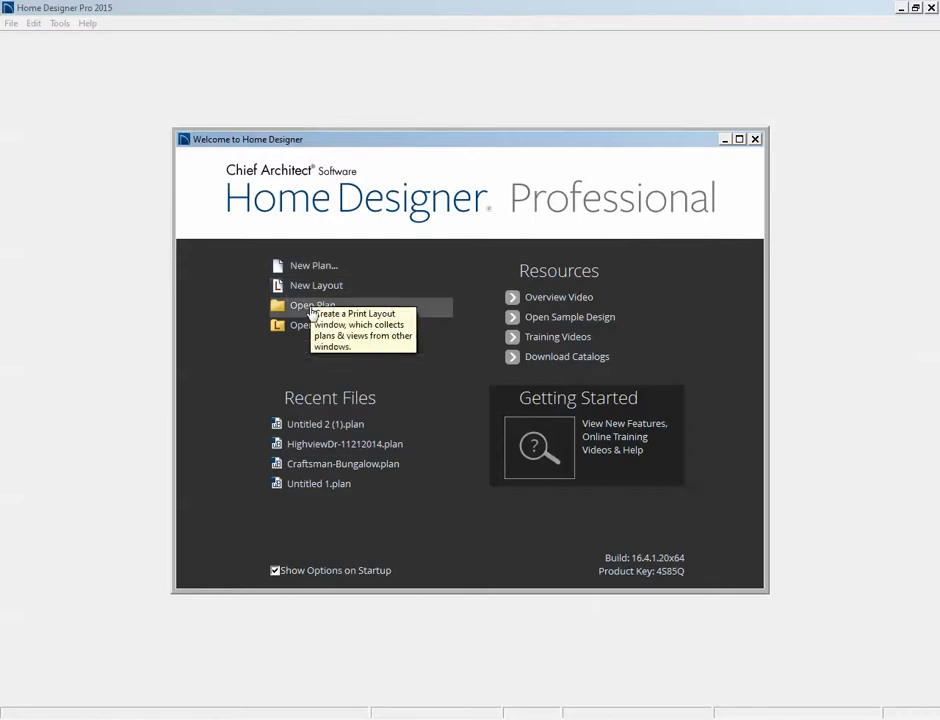
# Open Untitled 1.plan from the Home Talk folder and fit the whole floor plan in view
pyautogui.click(310, 306)
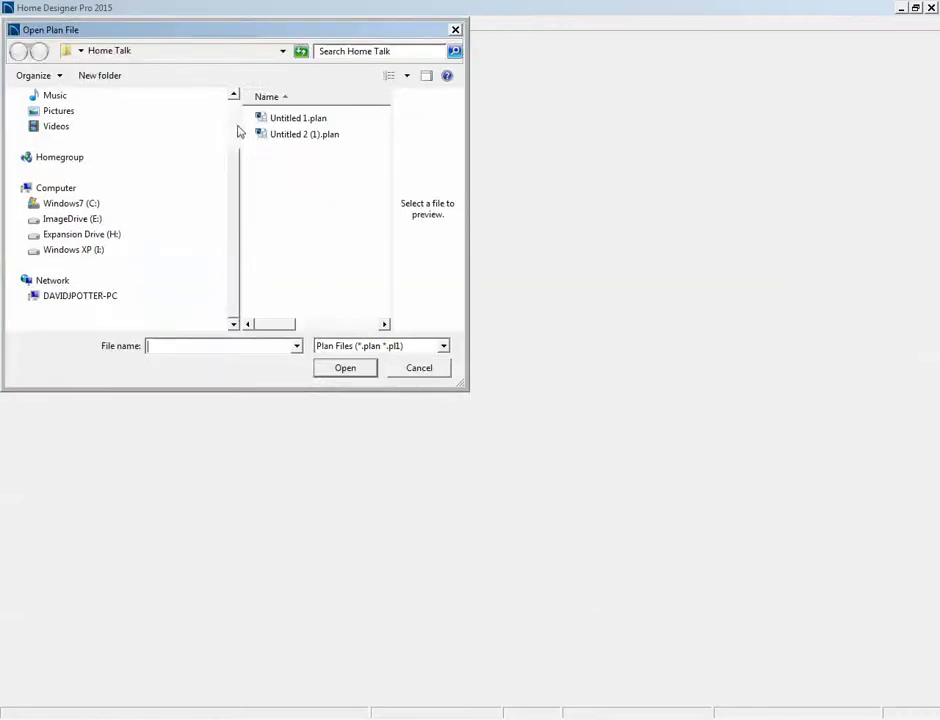
pyautogui.click(298, 118)
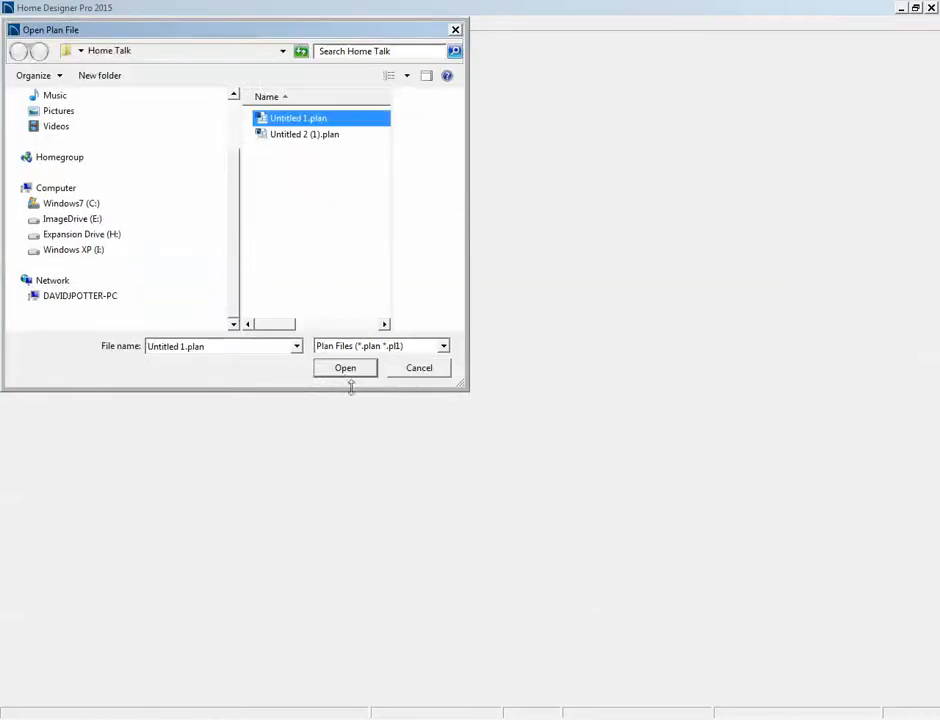
pyautogui.click(345, 369)
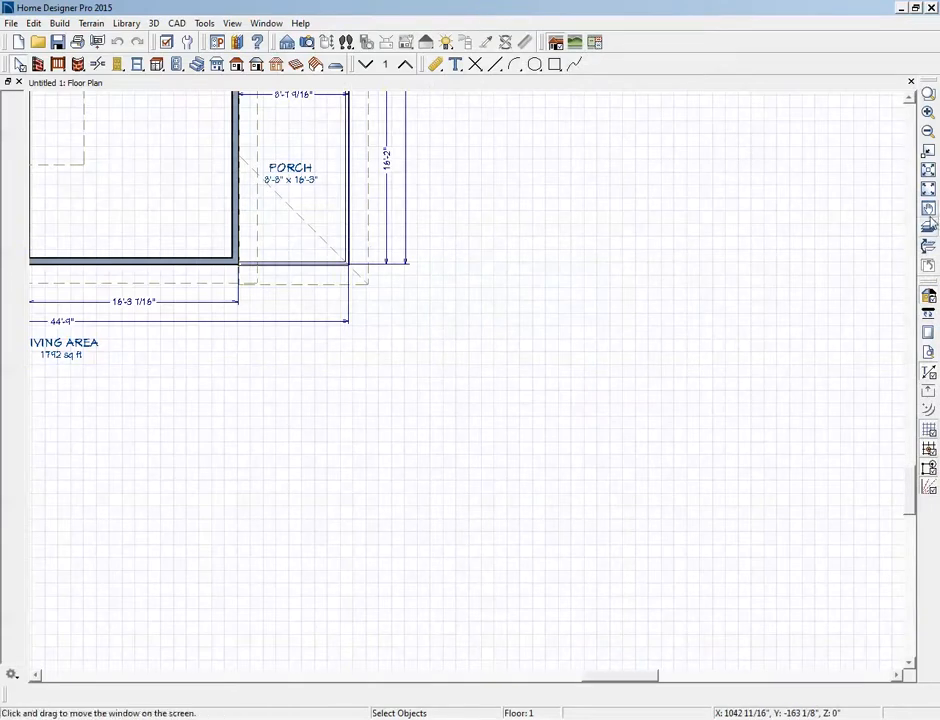
pyautogui.click(929, 198)
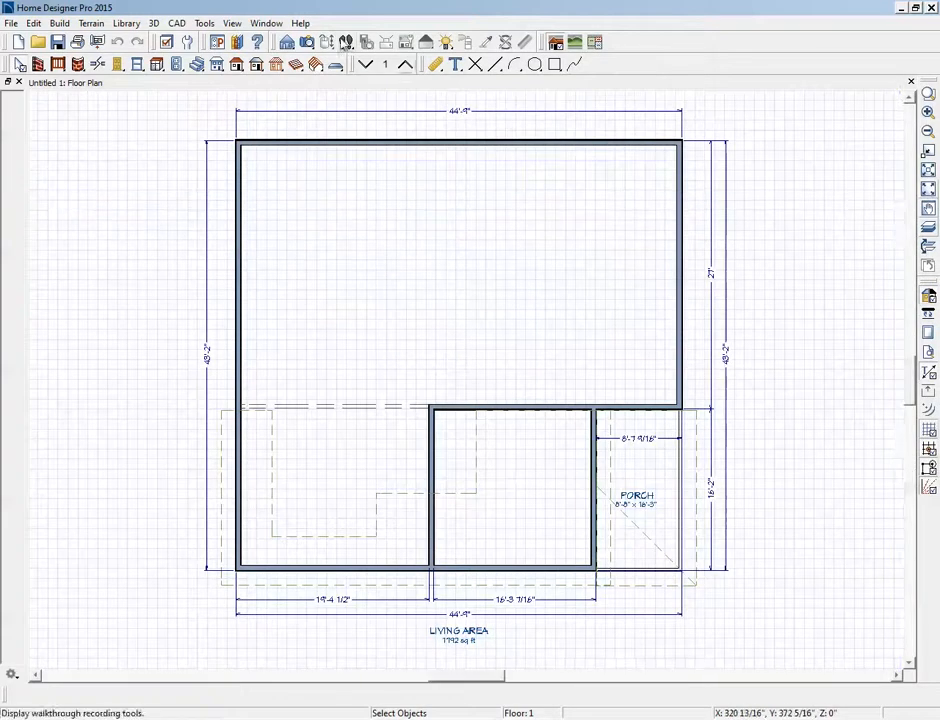
# Create a full 3D overview and delete the low roof plane over the south wing, turning Auto Rebuild Roofs off
pyautogui.click(310, 43)
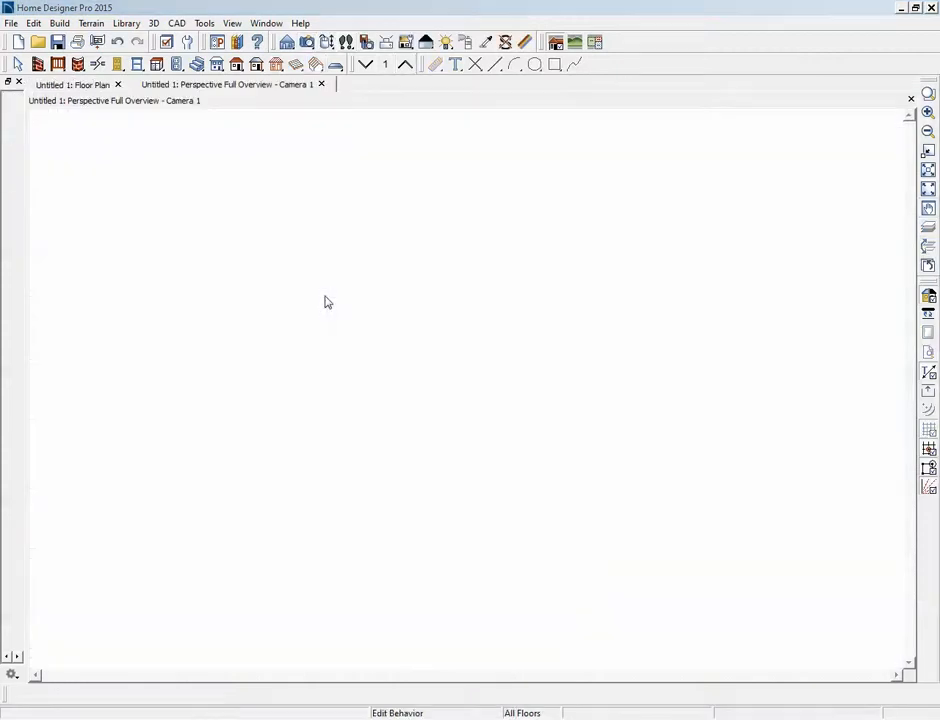
pyautogui.moveTo(338, 380); pyautogui.dragTo(377, 400)
pyautogui.rightClick(393, 400)
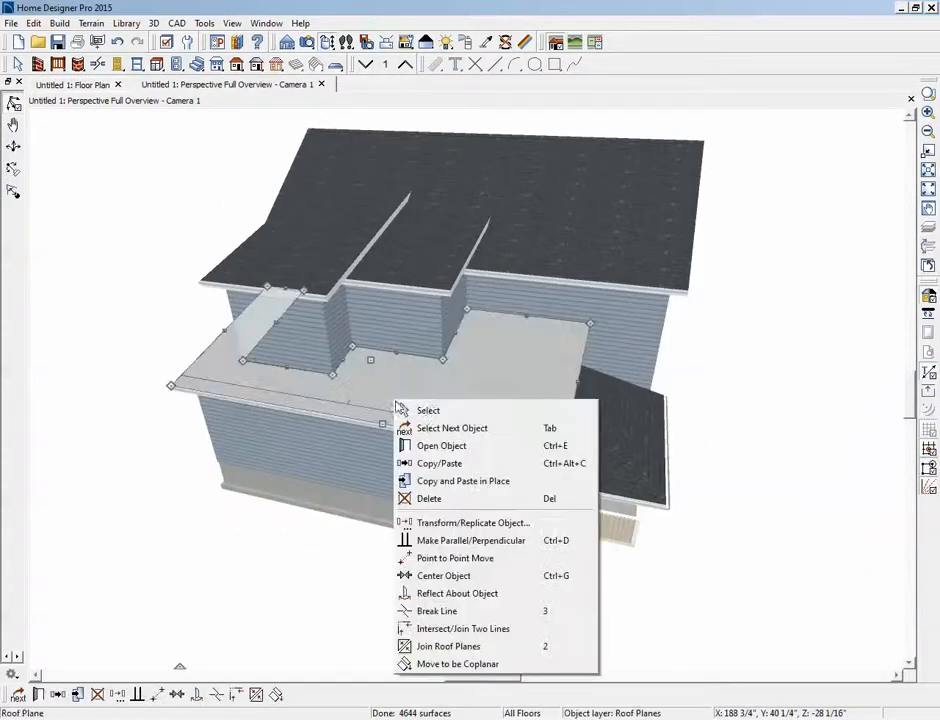
pyautogui.click(430, 498)
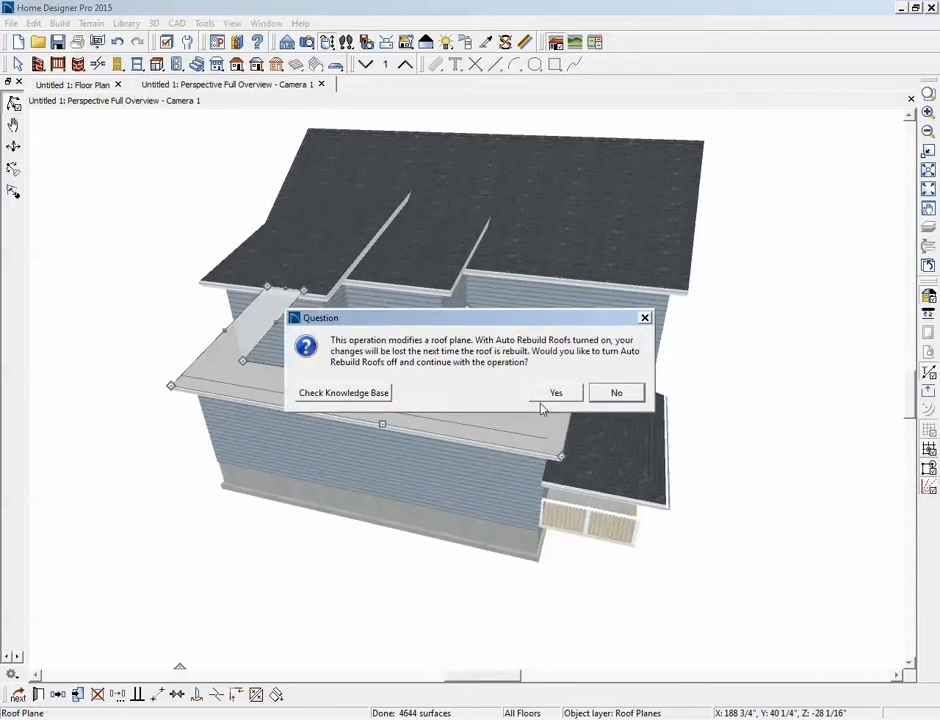
pyautogui.press('Return')
# Extend the main roof plane's eave at the southwest corner down past the south wing's first-floor exterior wall
pyautogui.moveTo(715, 357); pyautogui.dragTo(125, 411)
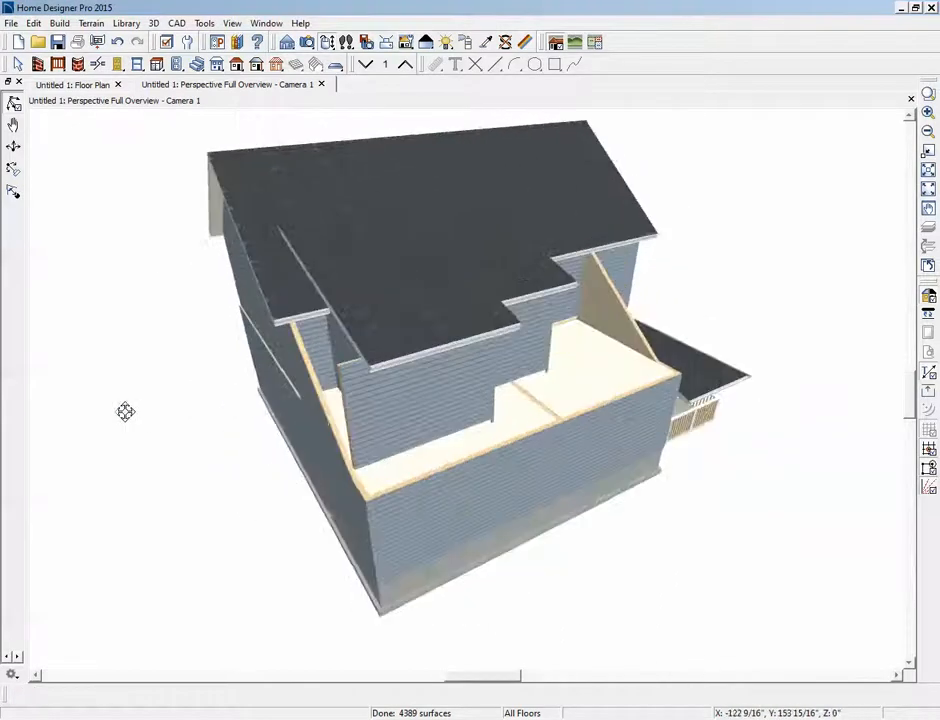
pyautogui.click(290, 313)
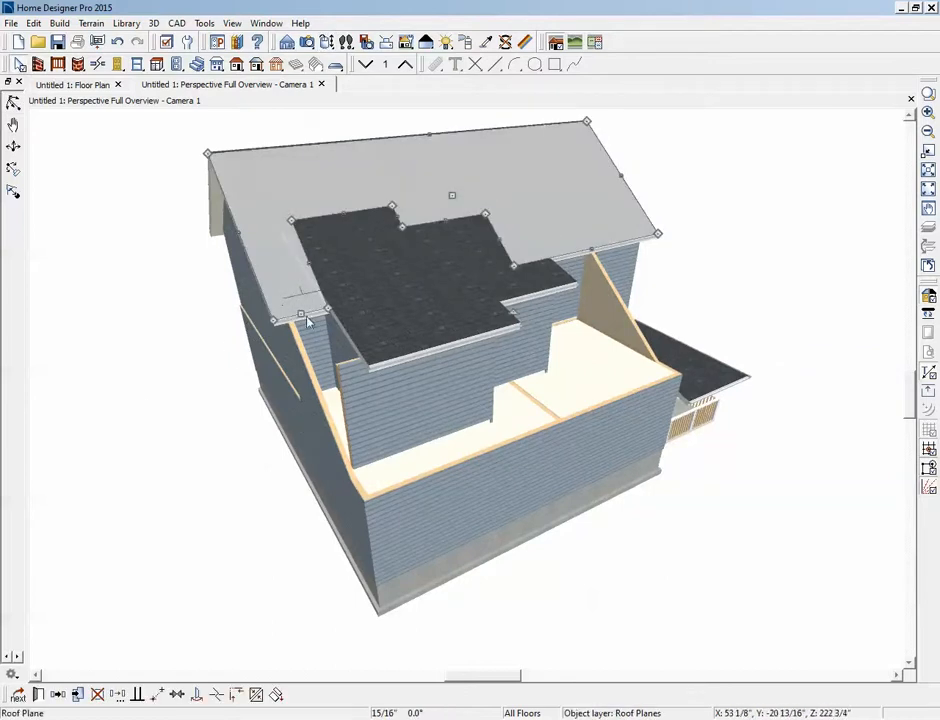
pyautogui.moveTo(298, 313); pyautogui.dragTo(381, 523)
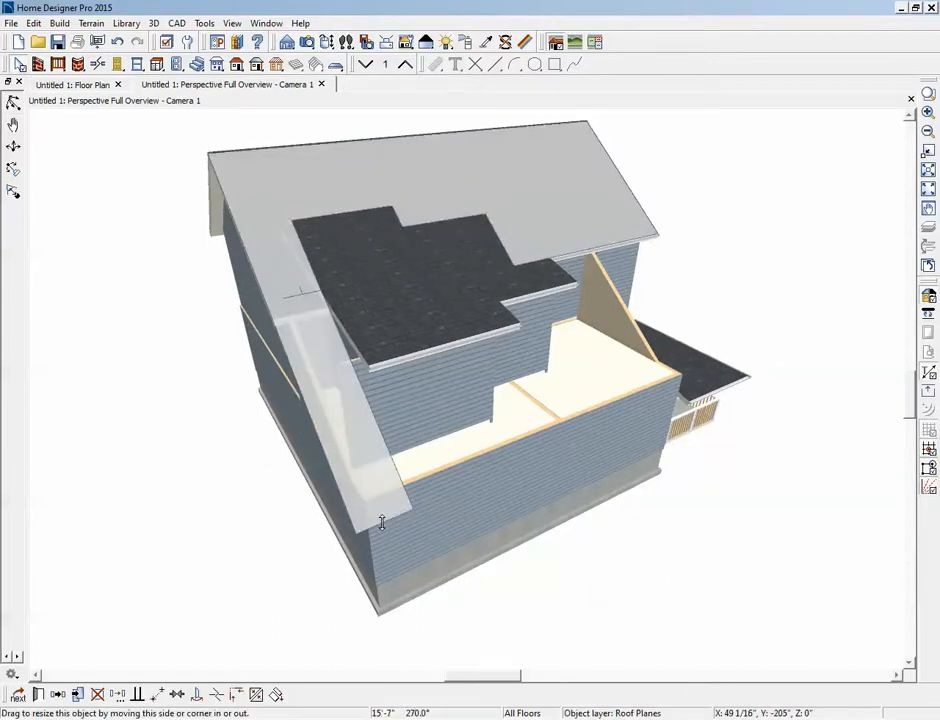
pyautogui.moveTo(555, 457); pyautogui.dragTo(549, 454)
# Show floor 2 in the floor plan with the reference display of the other floor turned on
pyautogui.hotkey('ctrl', 'Tab')
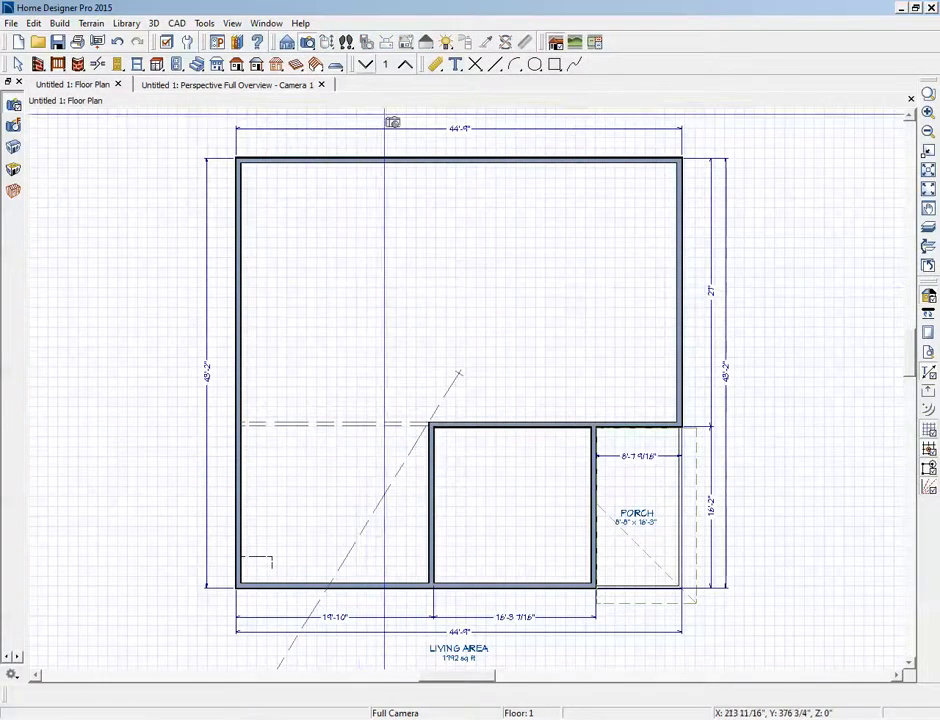
pyautogui.click(406, 66)
pyautogui.scroll(2, 273, 613)
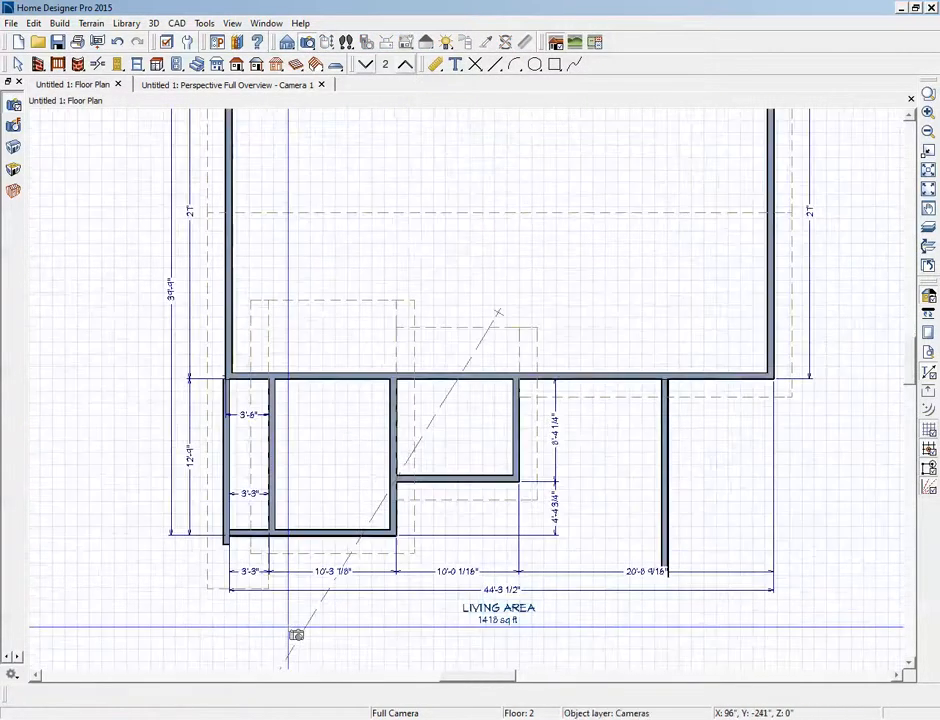
pyautogui.scroll(1, 273, 613)
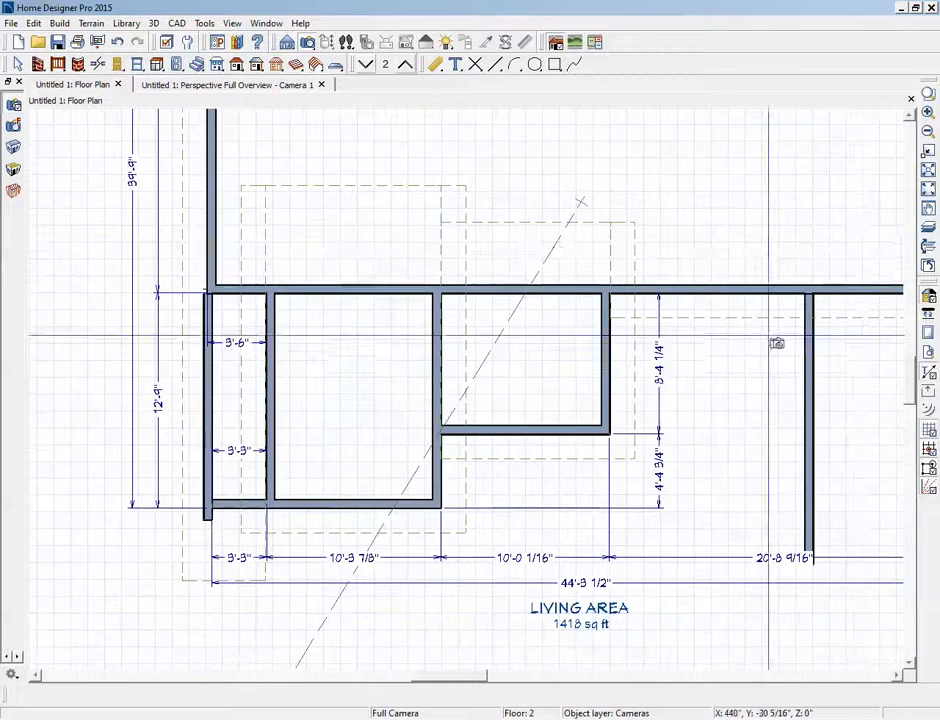
pyautogui.click(928, 228)
pyautogui.press('space')
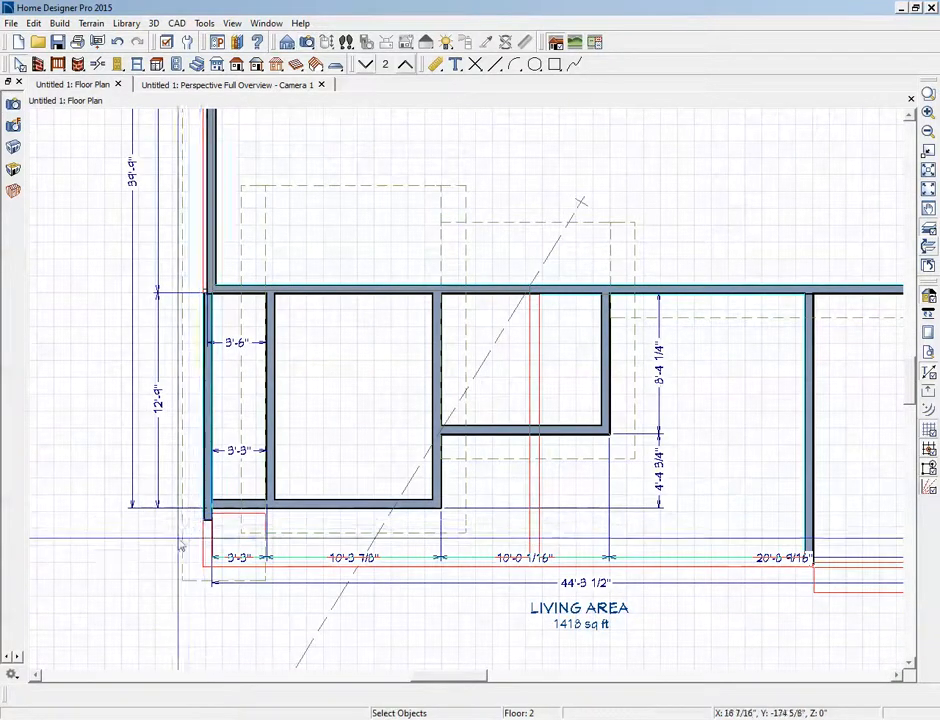
# Break the extended roof strip's east edge at the larger shed-roofed room's south wall and stretch its lower part east past the porch-side wall
pyautogui.click(194, 589)
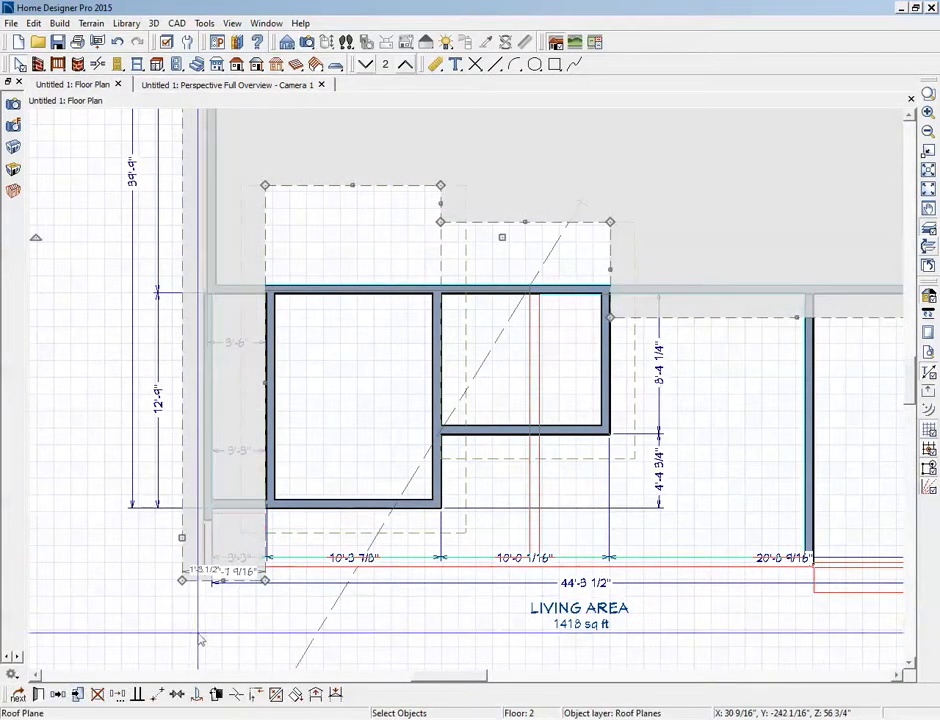
pyautogui.click(238, 694)
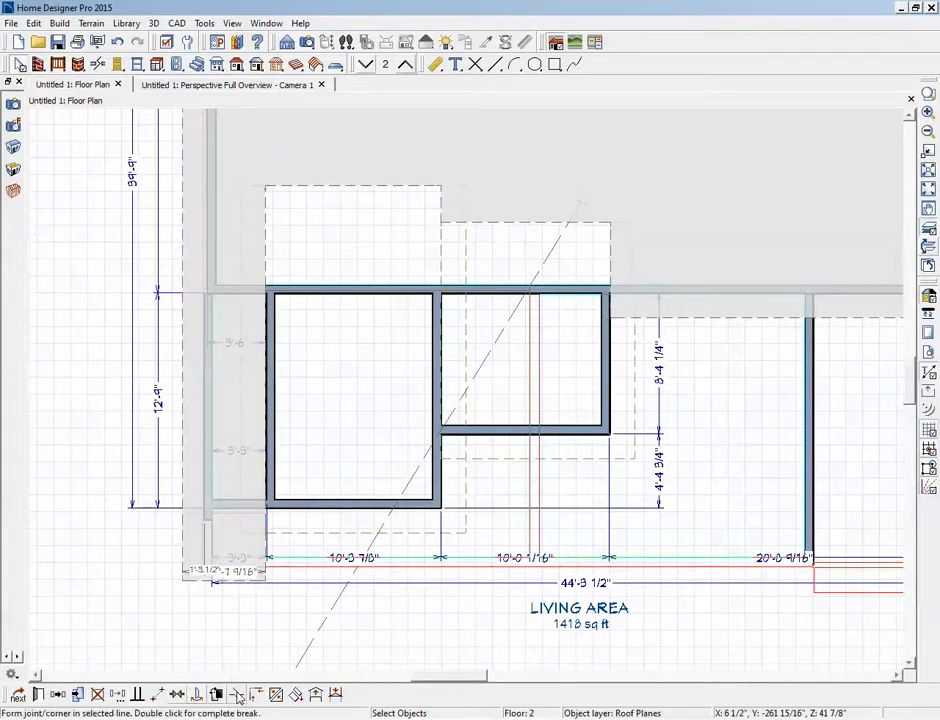
pyautogui.click(268, 519)
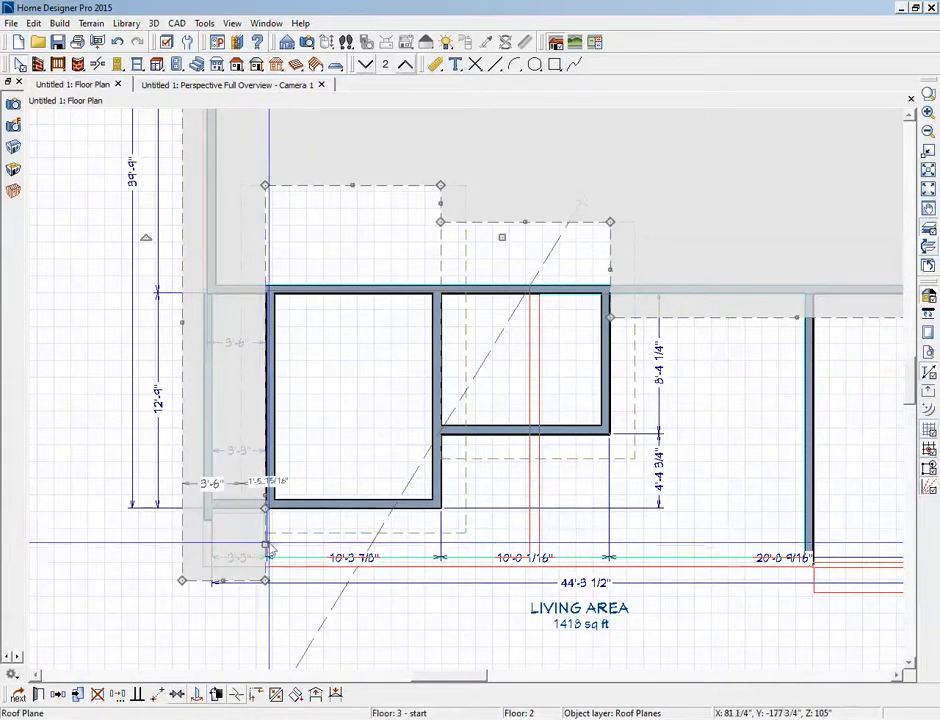
pyautogui.moveTo(270, 548); pyautogui.dragTo(832, 557)
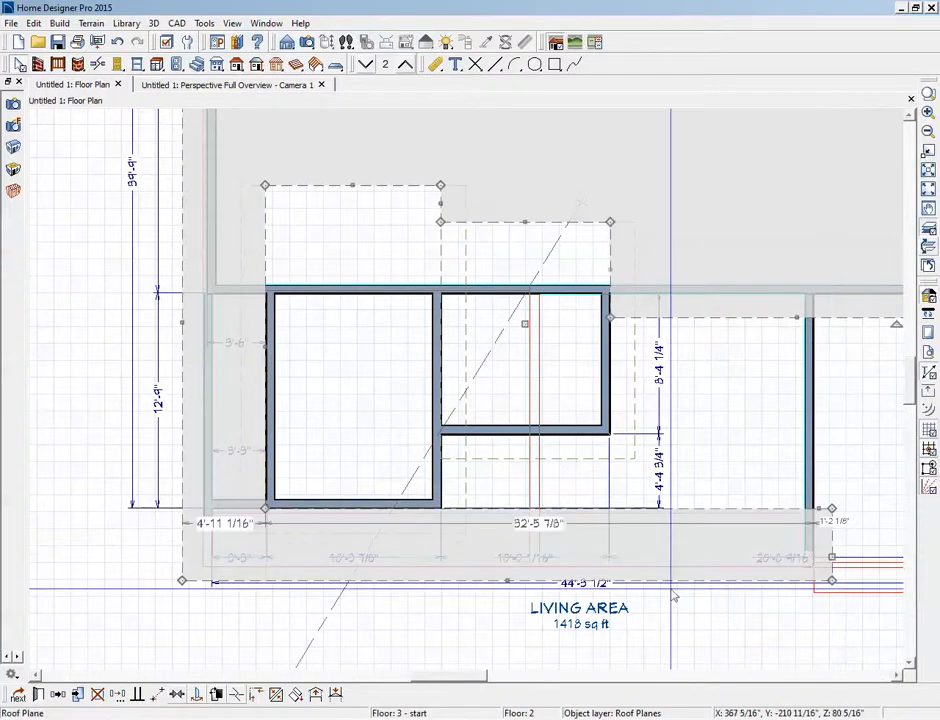
# Break the roof plane's inner edge at the larger room's southeast corner and move its eastern section north to the smaller room's south wall
pyautogui.click(234, 697)
pyautogui.click(447, 512)
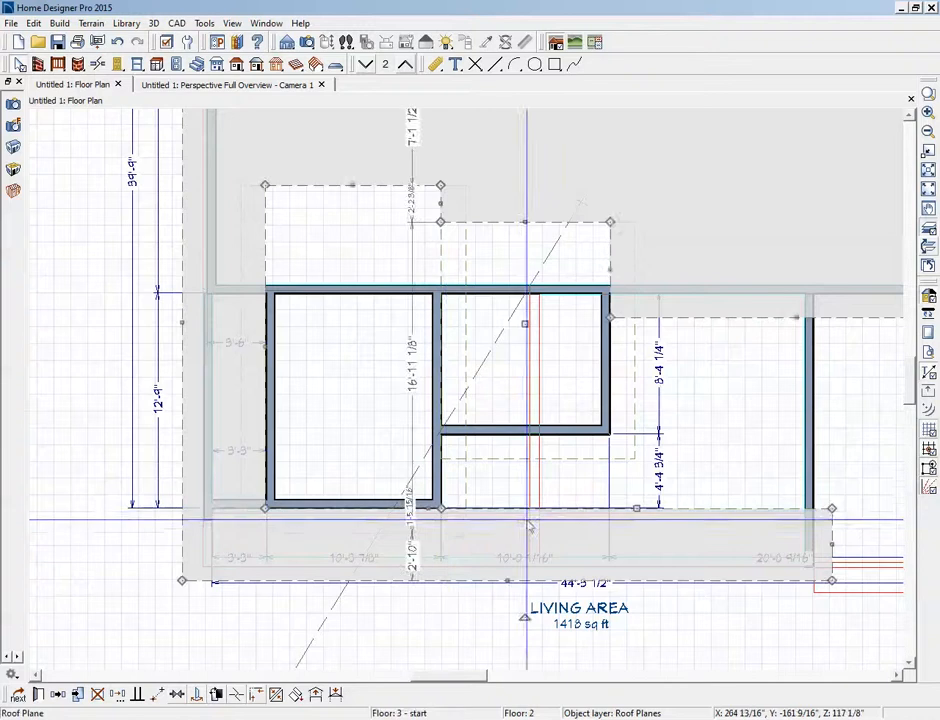
pyautogui.moveTo(637, 510); pyautogui.dragTo(633, 436)
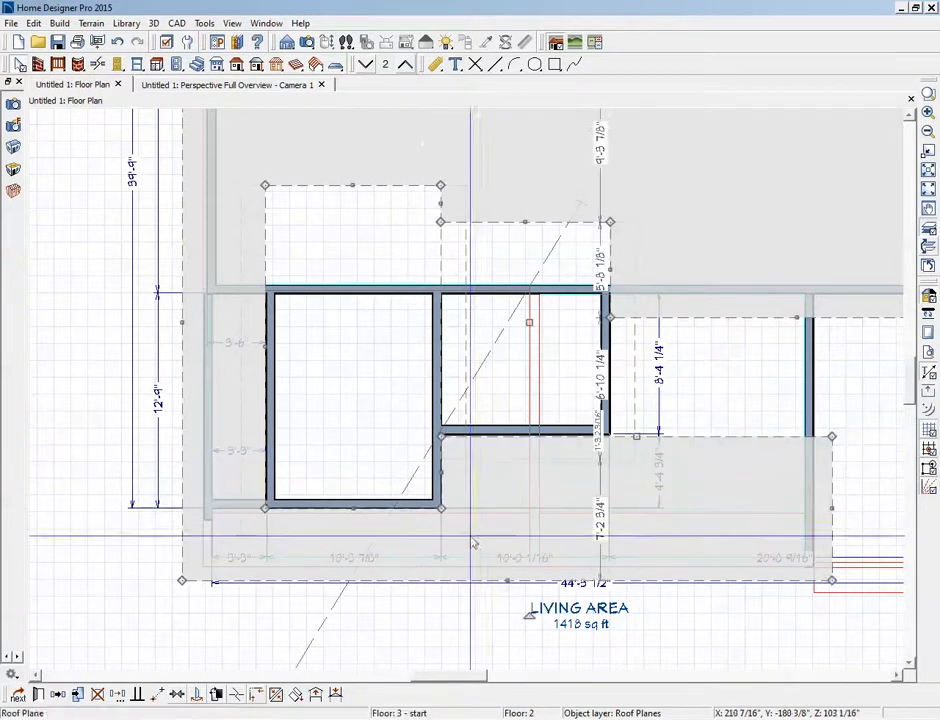
# Break the roof plane's inner edge at the smaller room's southeast corner and move the remaining eastern section north into the main roof
pyautogui.click(238, 694)
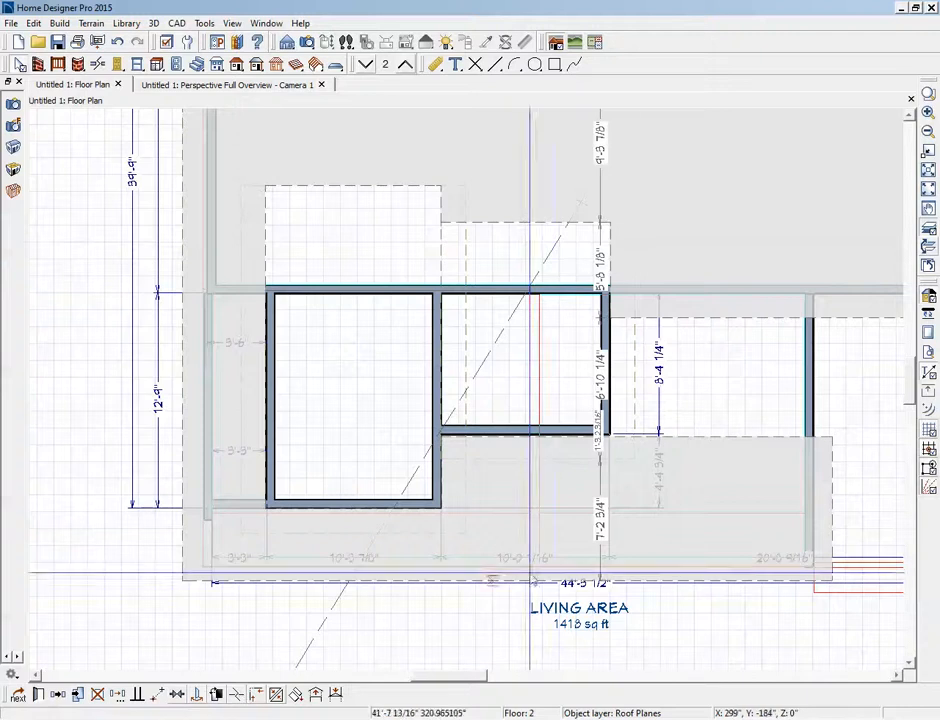
pyautogui.click(615, 440)
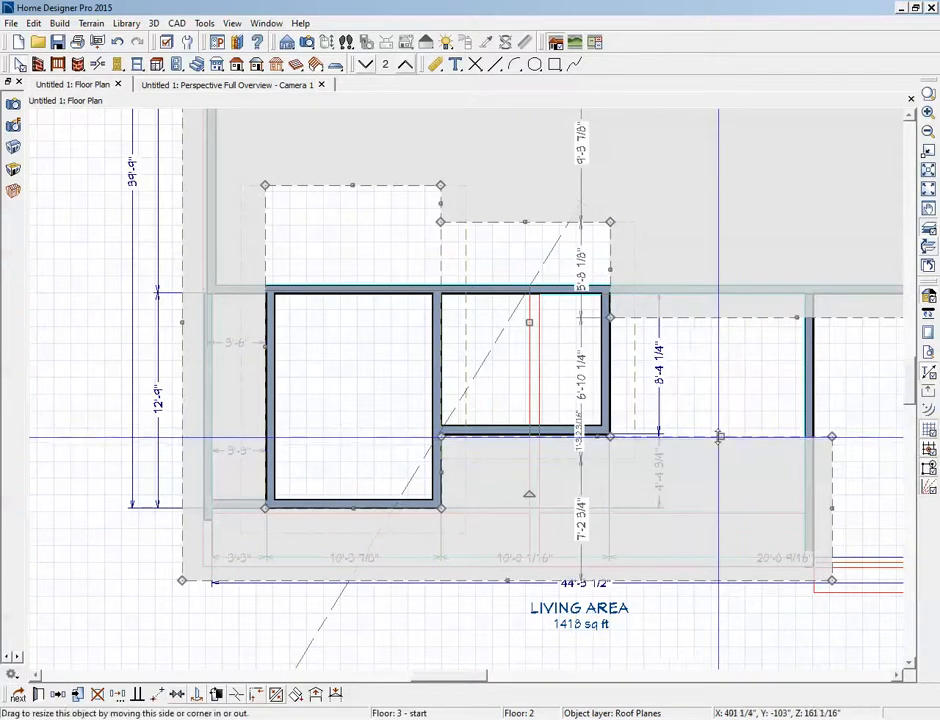
pyautogui.moveTo(720, 436); pyautogui.dragTo(721, 297)
# Examine the extended south roof slope and its east edge above the porch from the southeast in the 3D overview
pyautogui.hotkey('ctrl', 'Tab')
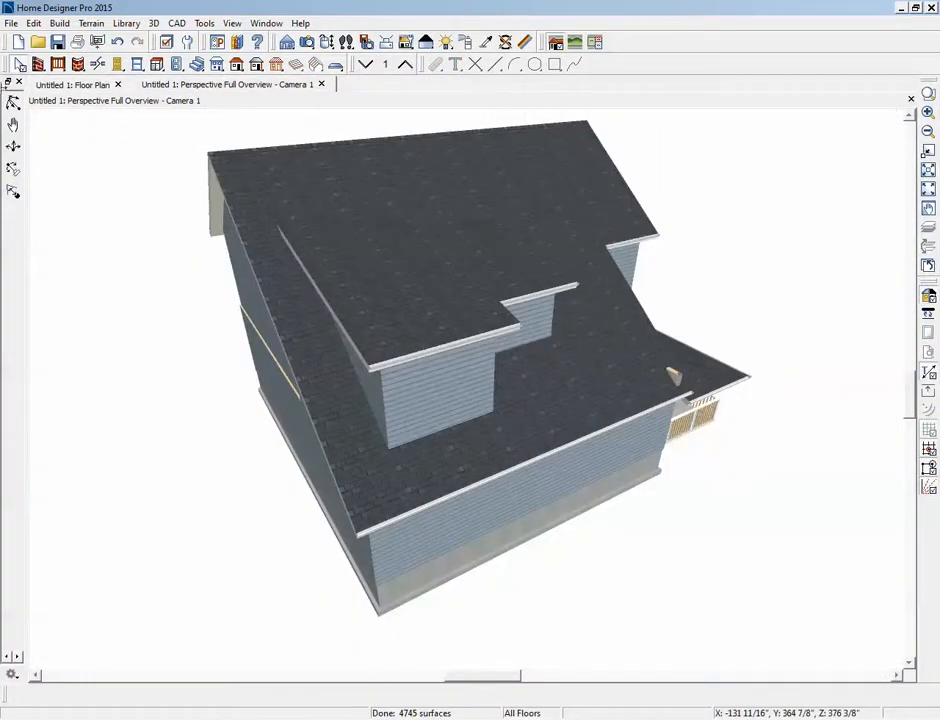
pyautogui.click(13, 101)
pyautogui.moveTo(189, 325); pyautogui.dragTo(3, 305)
pyautogui.moveTo(308, 464); pyautogui.dragTo(245, 457)
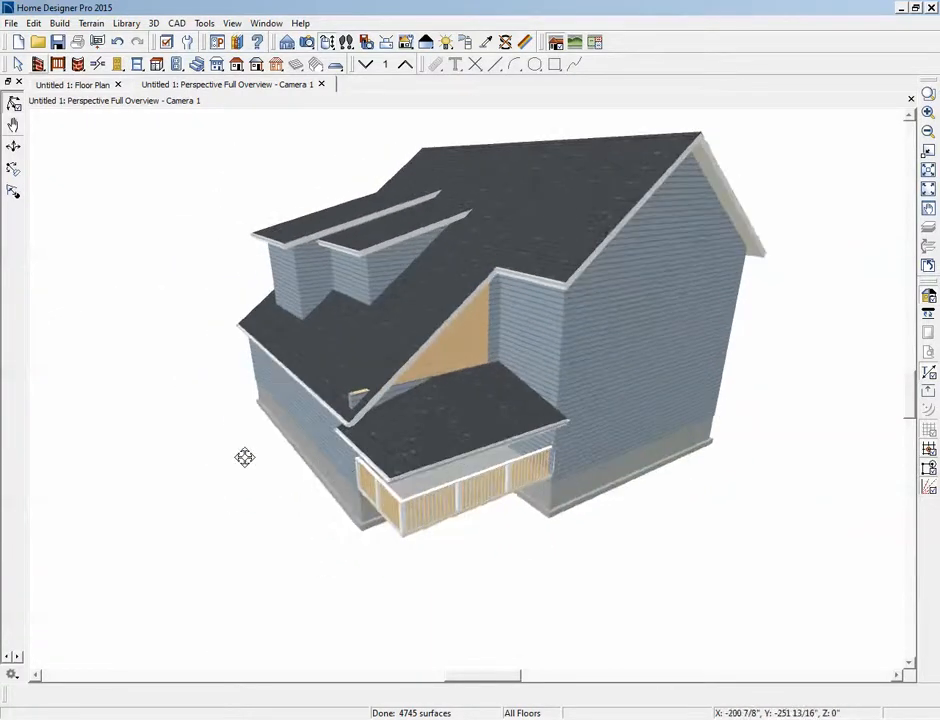
pyautogui.scroll(3, 359, 447)
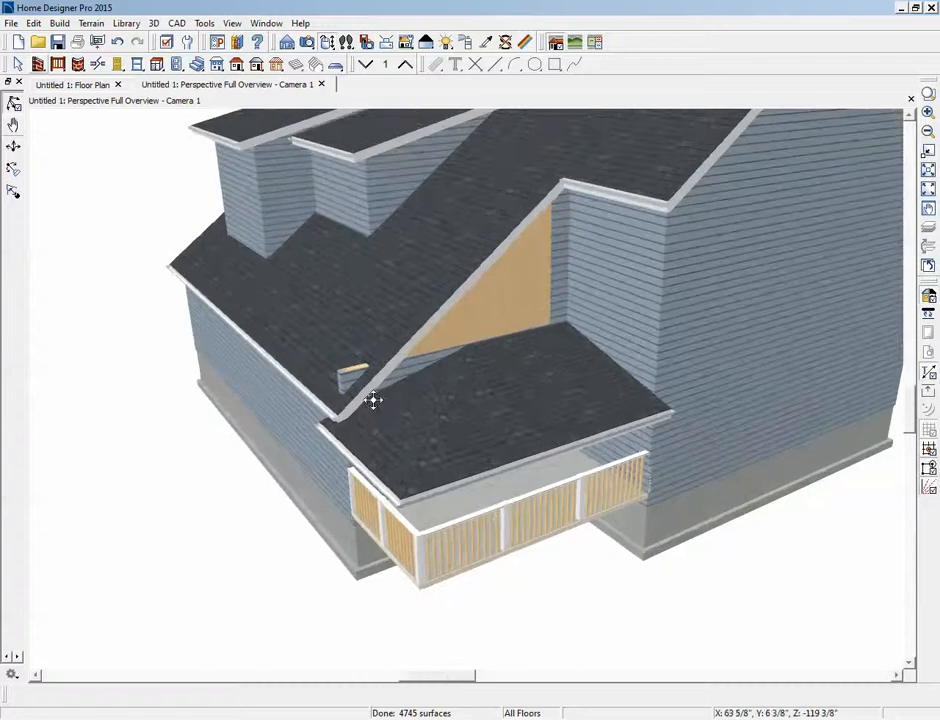
# Check the general and structure settings of the wall between the south wing and the porch without changing them
pyautogui.click(353, 382)
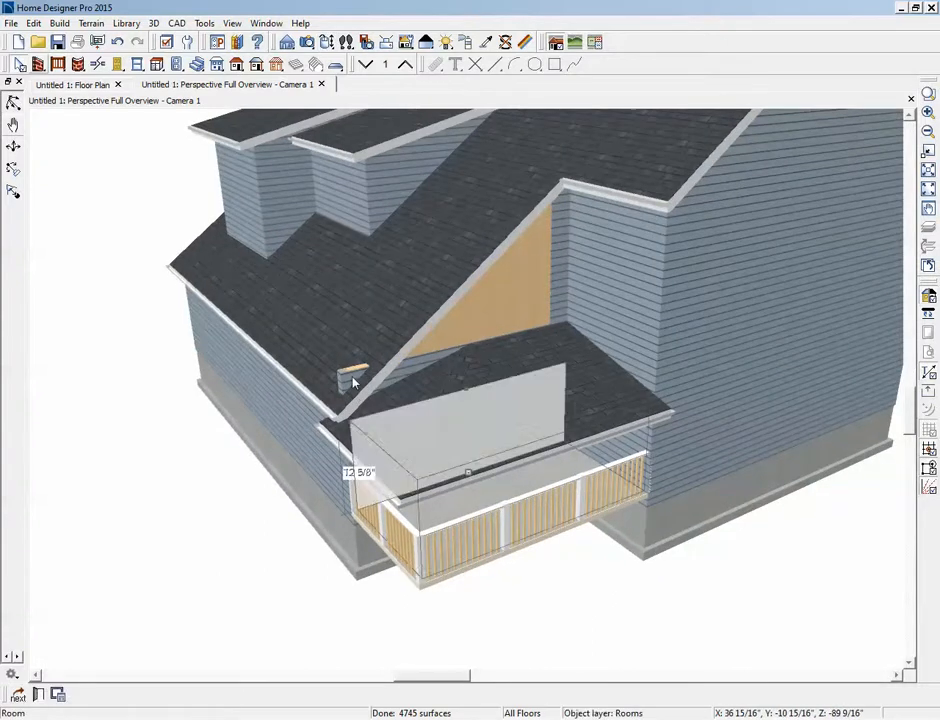
pyautogui.click(353, 382)
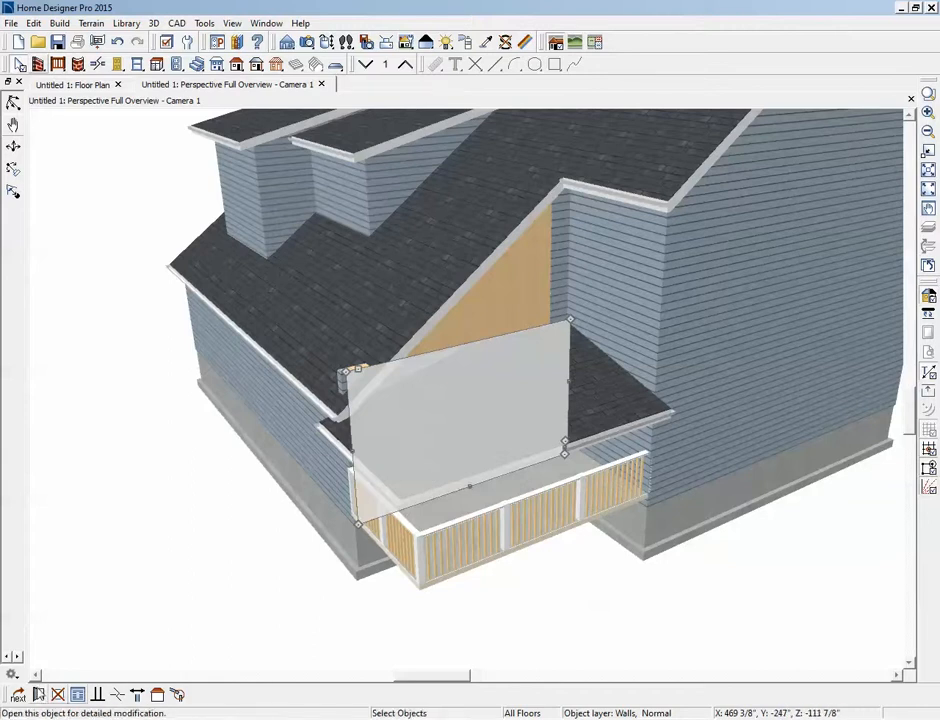
pyautogui.click(40, 695)
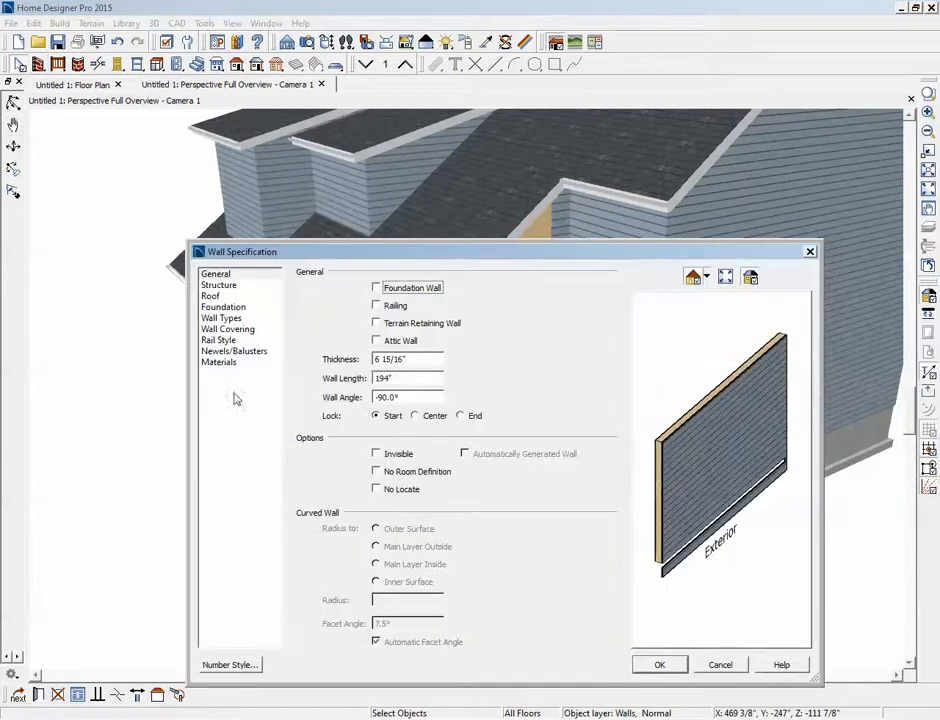
pyautogui.click(219, 286)
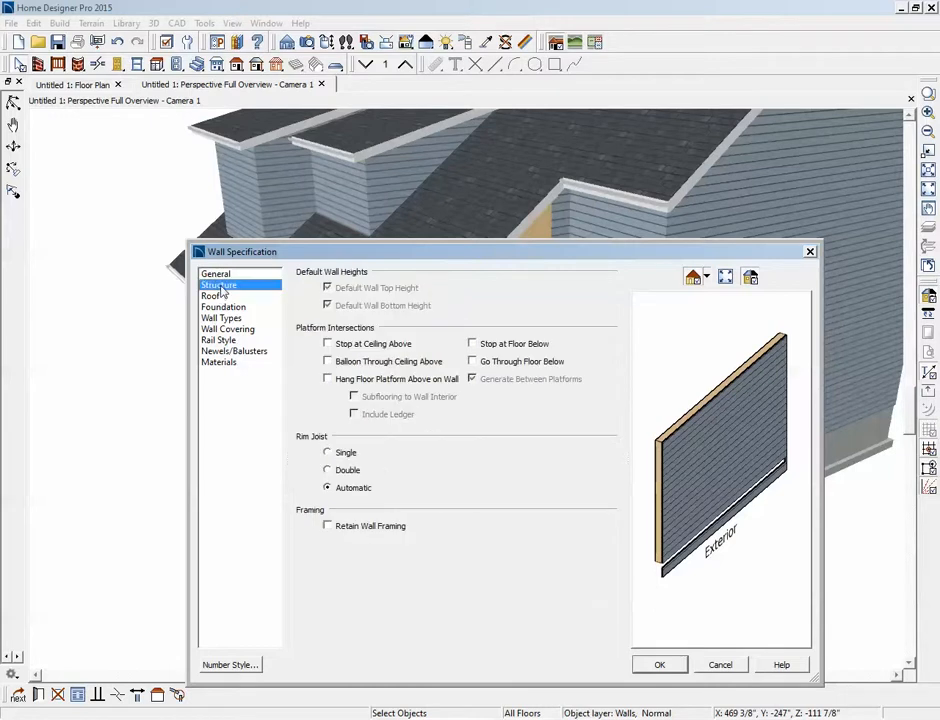
pyautogui.click(720, 664)
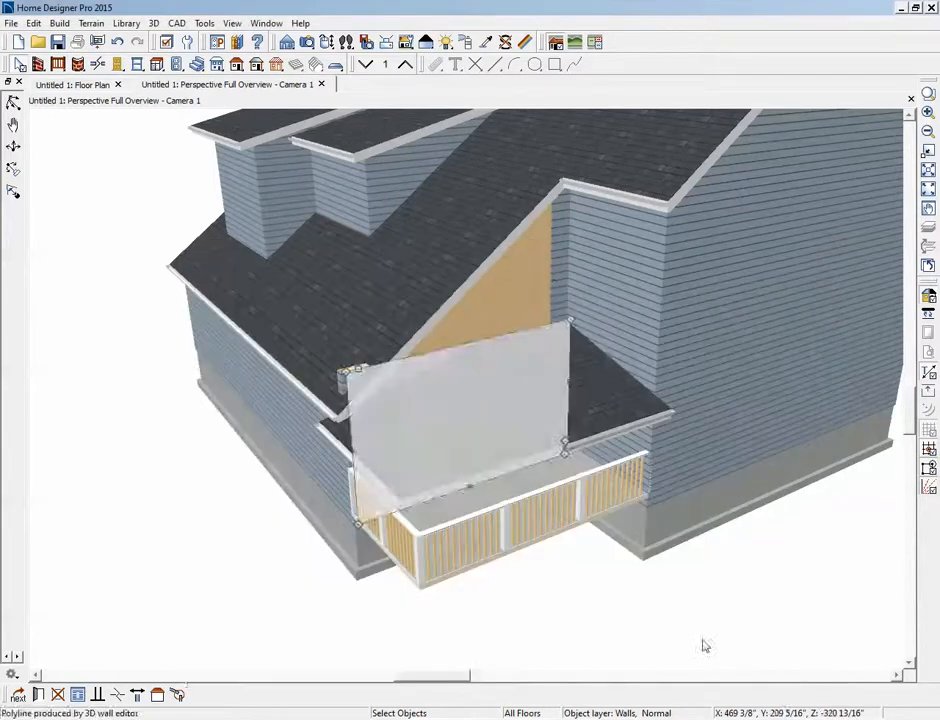
# Extend the short attic wall above the porch roof by about 12'-9 1/2" to close the triangular opening under the main roof edge
pyautogui.click(556, 277)
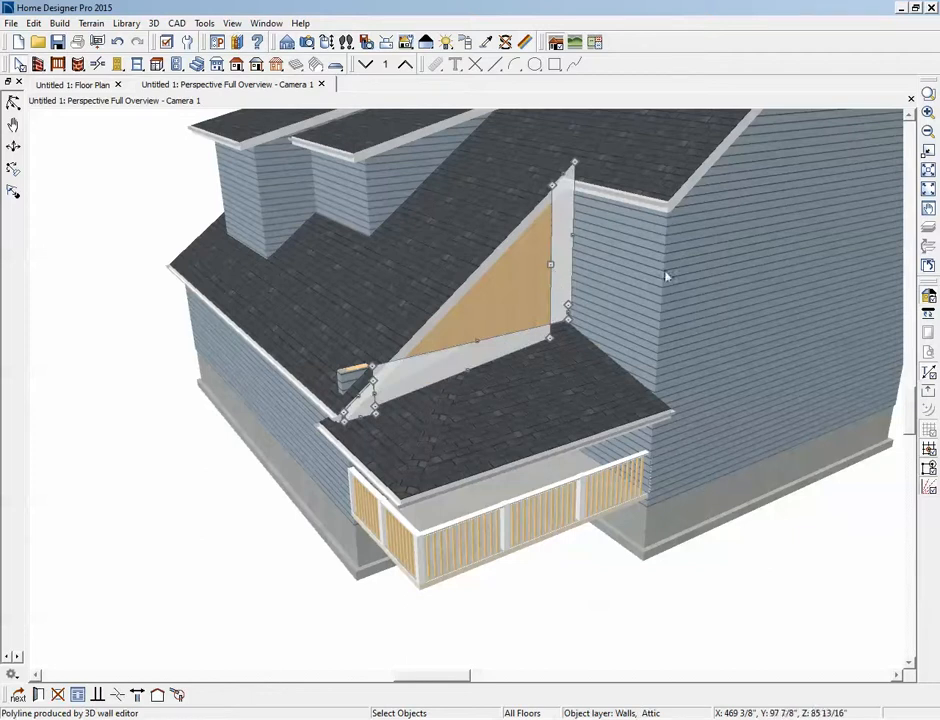
pyautogui.moveTo(551, 265); pyautogui.dragTo(374, 405)
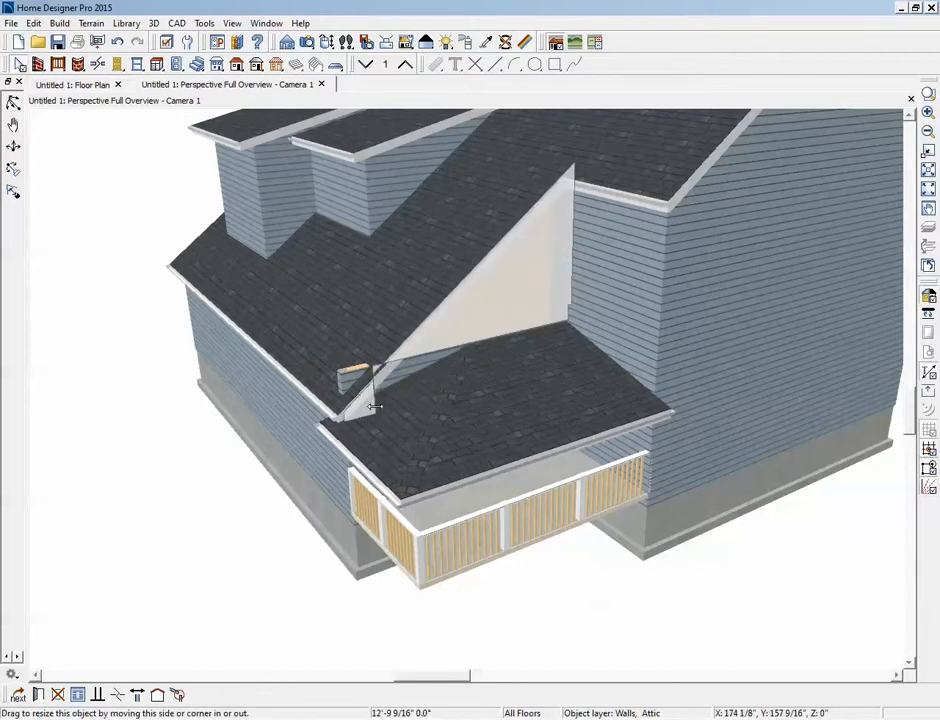
pyautogui.click(563, 392)
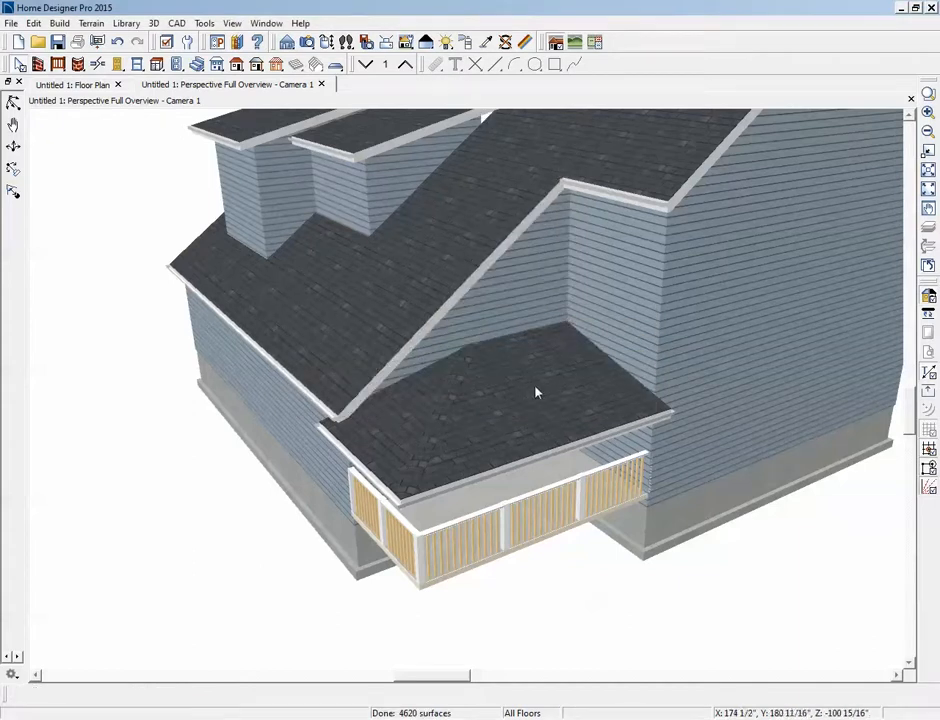
# Extend the attic wall on the smaller dormer's east side about 2'-3" into the main roof, accepting that it will not regenerate automatically
pyautogui.scroll(-4, 539, 376)
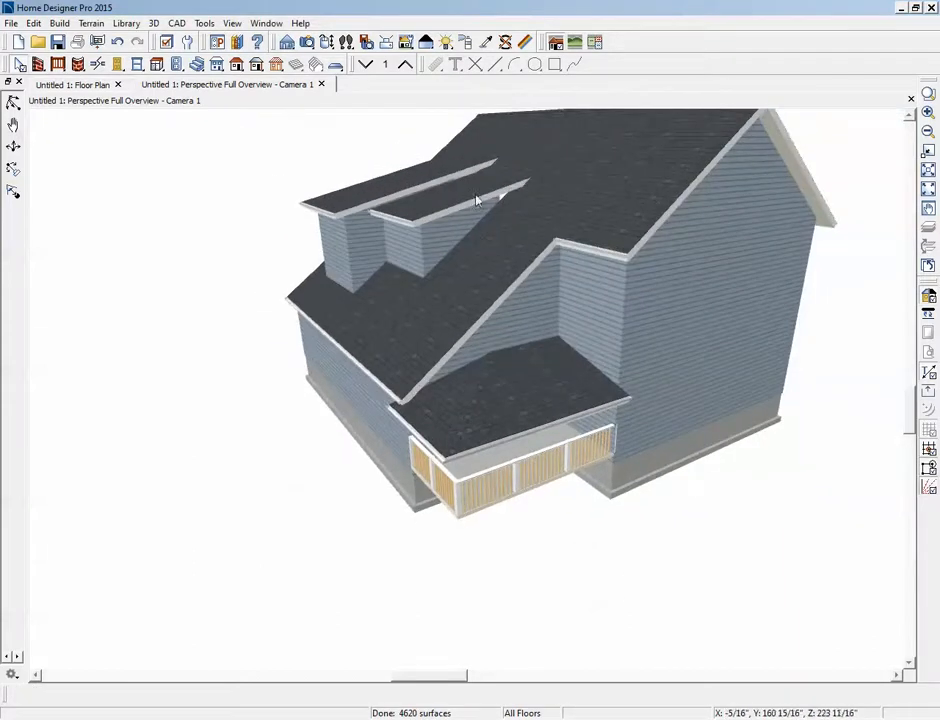
pyautogui.scroll(8, 493, 203)
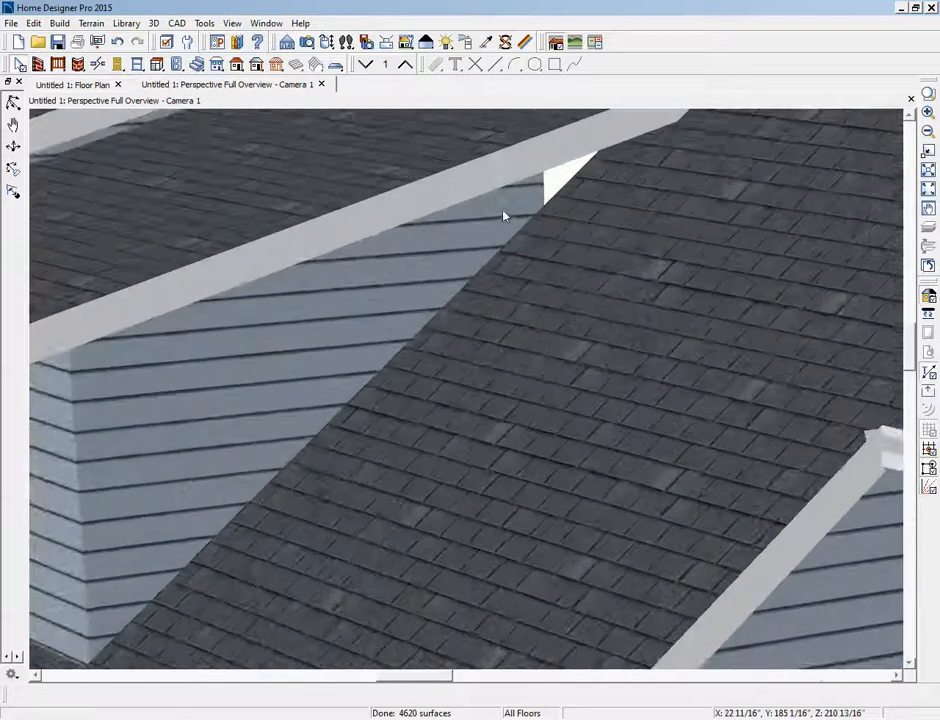
pyautogui.click(505, 215)
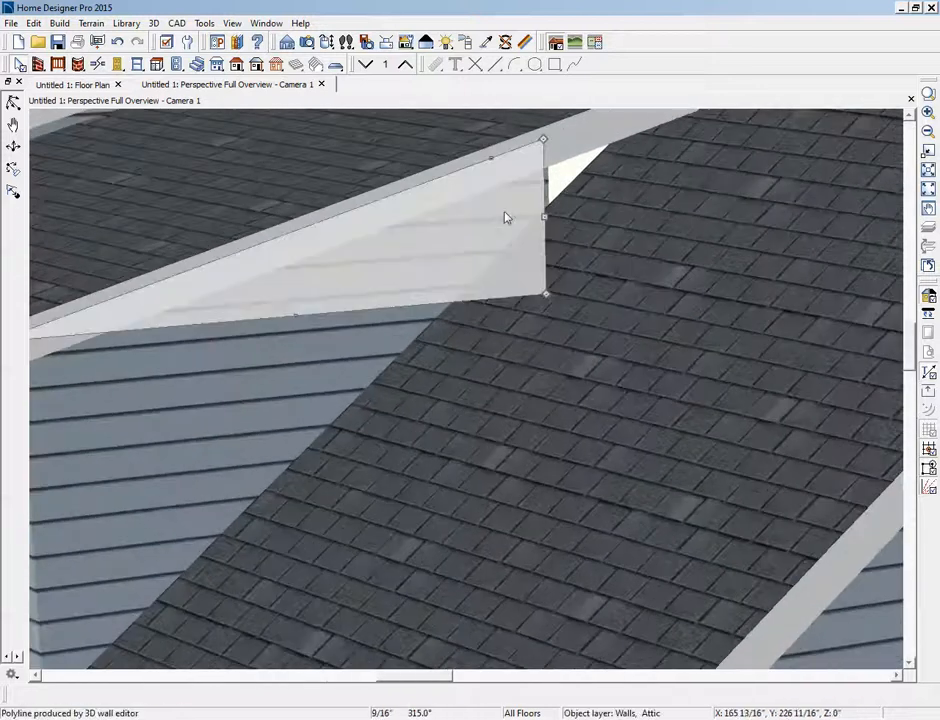
pyautogui.moveTo(623, 206); pyautogui.dragTo(665, 206)
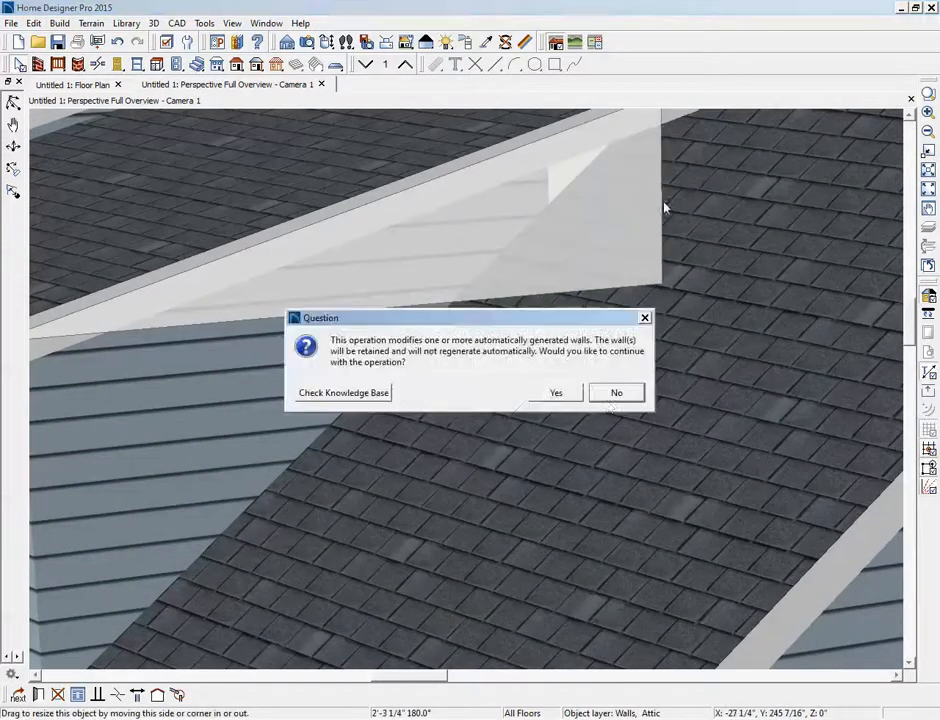
pyautogui.click(556, 392)
pyautogui.scroll(-3, 570, 390)
pyautogui.scroll(-8, 569, 387)
pyautogui.press('Escape')
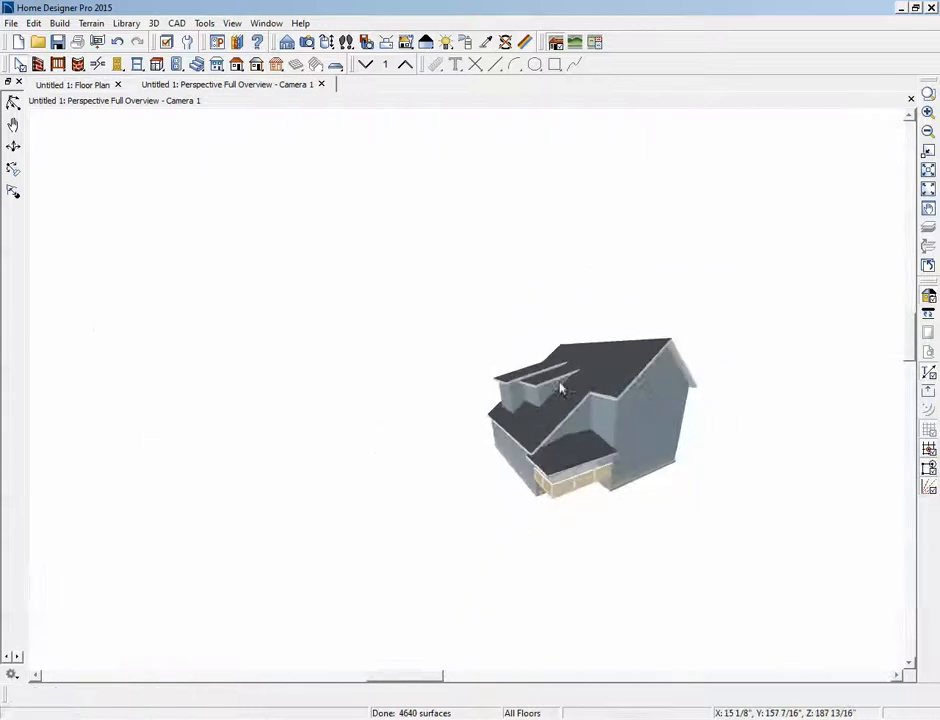
# Examine the west gable end, its upper-floor wall and the larger dormer's west side, then view the house from the porch side again
pyautogui.scroll(4, 569, 438)
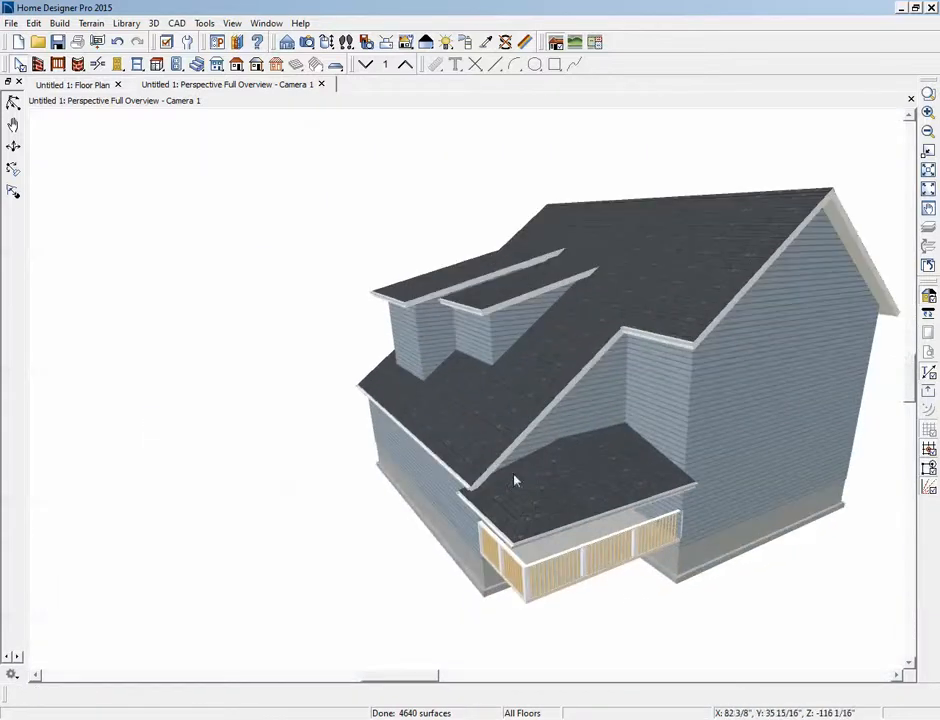
pyautogui.click(13, 101)
pyautogui.moveTo(208, 283); pyautogui.dragTo(551, 284)
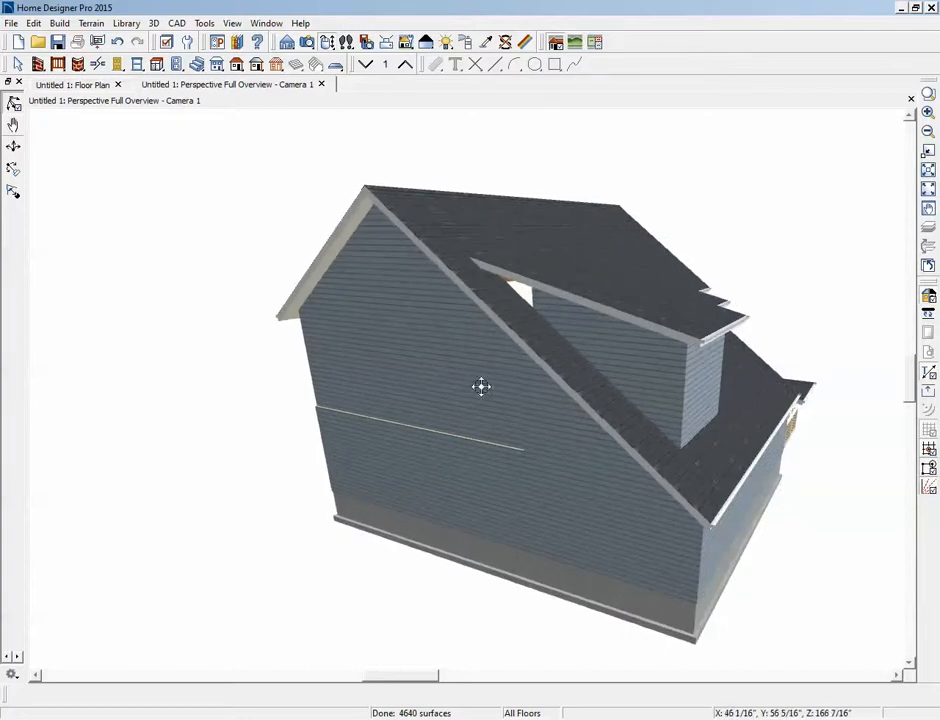
pyautogui.moveTo(459, 388); pyautogui.dragTo(394, 373)
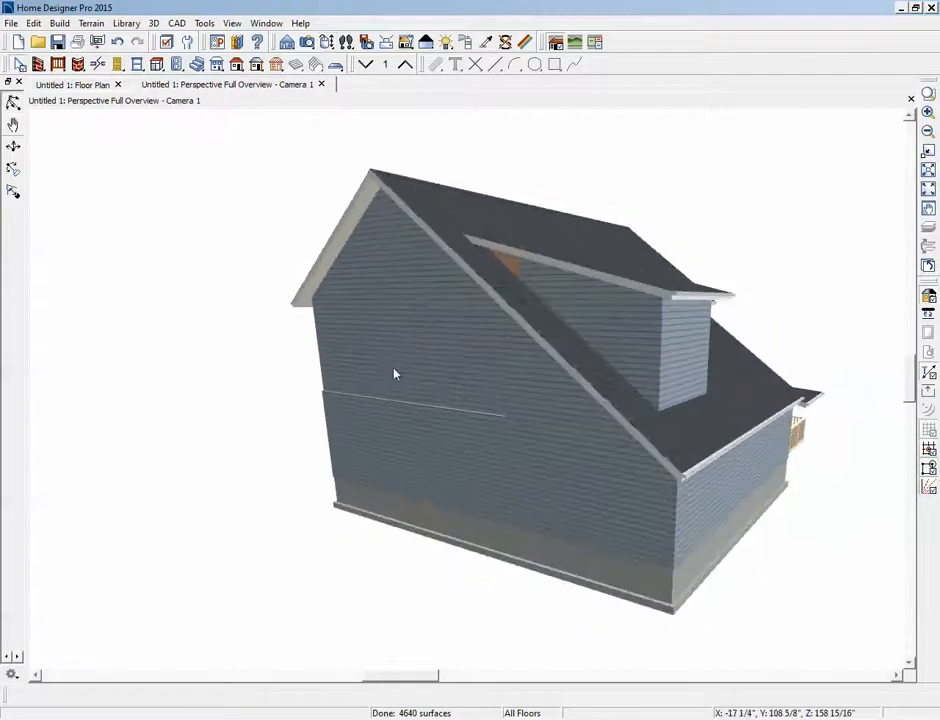
pyautogui.click(396, 368)
pyautogui.click(18, 693)
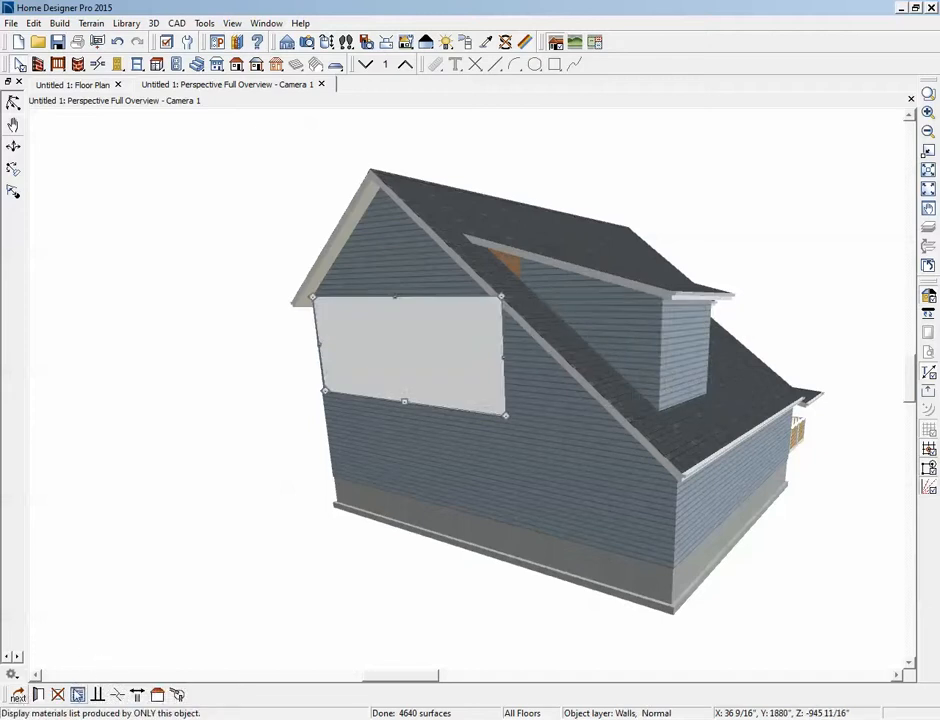
pyautogui.press('Escape')
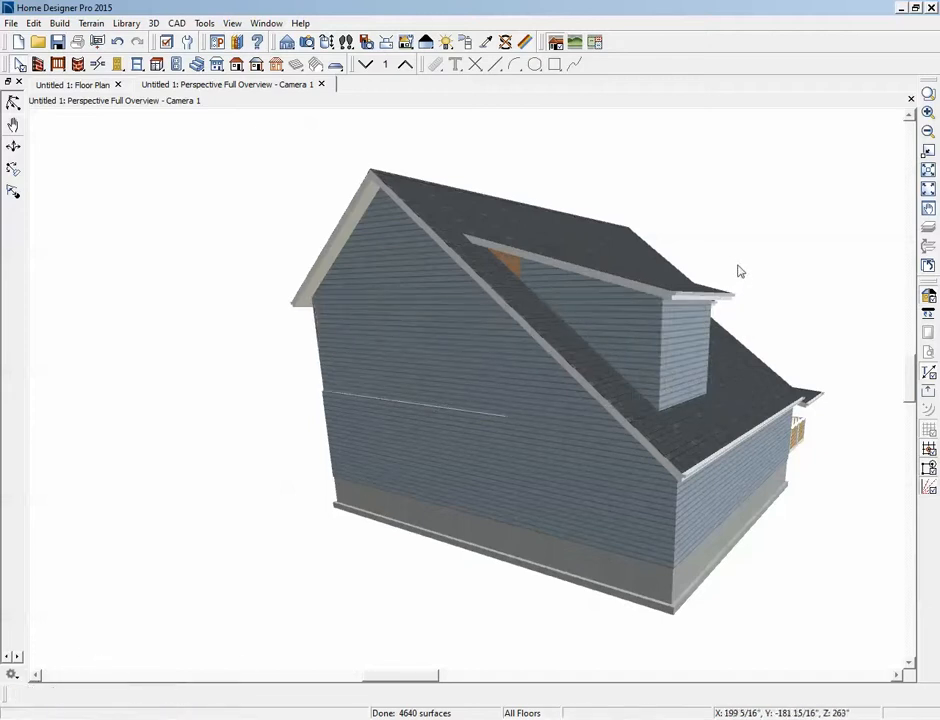
pyautogui.scroll(-2, 740, 268)
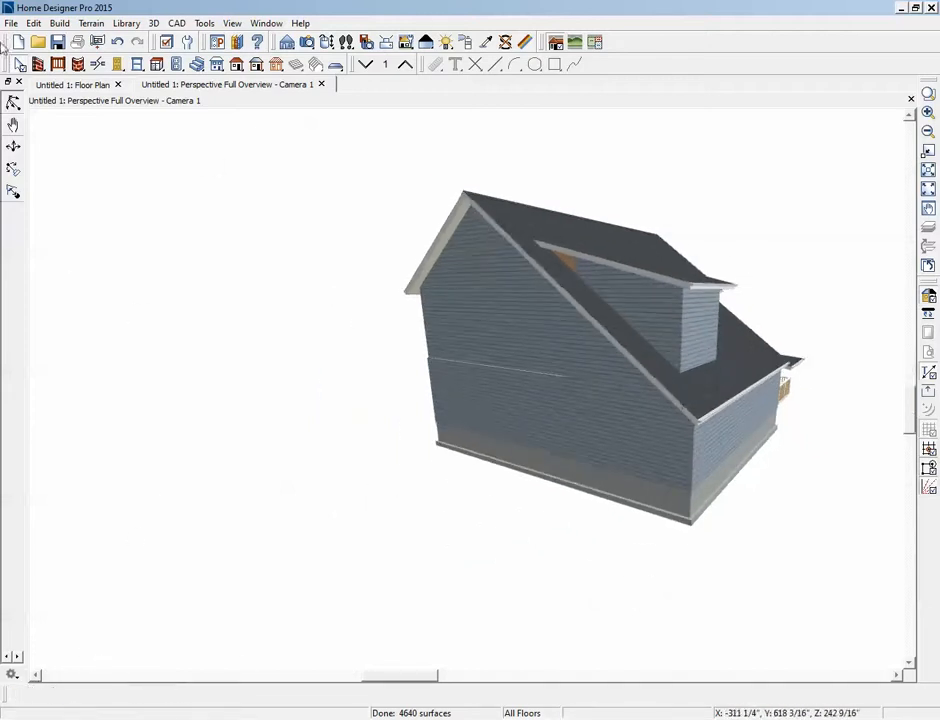
pyautogui.click(13, 103)
pyautogui.moveTo(449, 419); pyautogui.dragTo(227, 437)
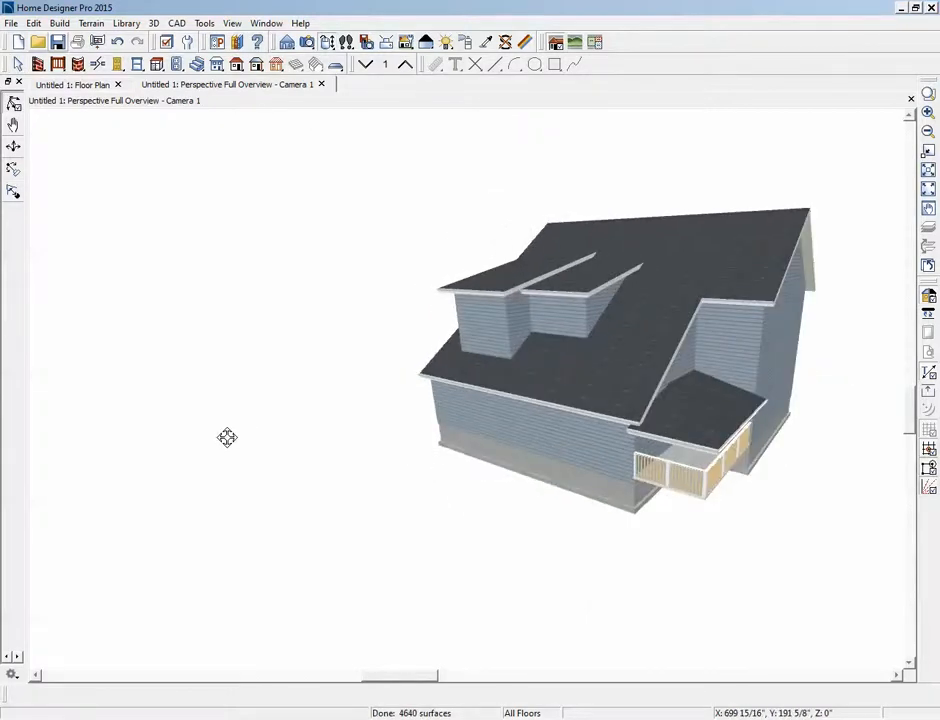